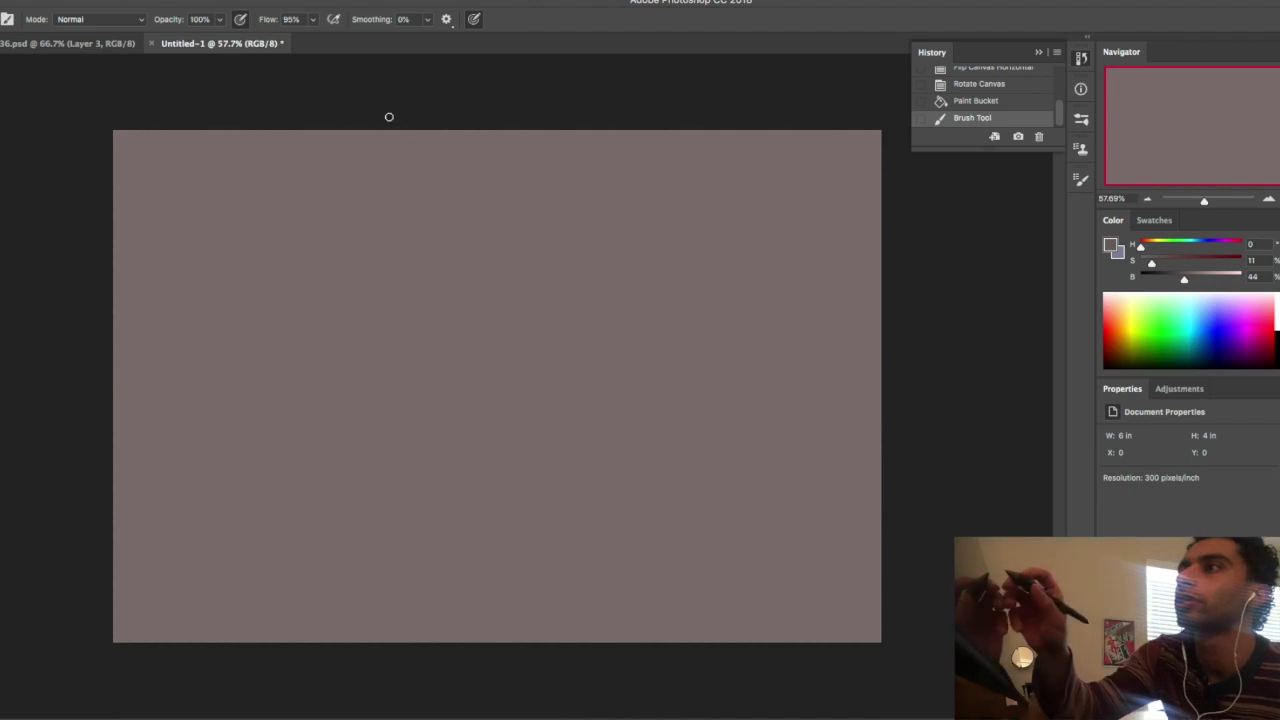
# Handwrite the title "Anatomy 101" along the canvas's upper edge with an 11 px Hard Round brush darkened to 33% brightness
pyautogui.moveTo(386, 131); pyautogui.dragTo(394, 151)
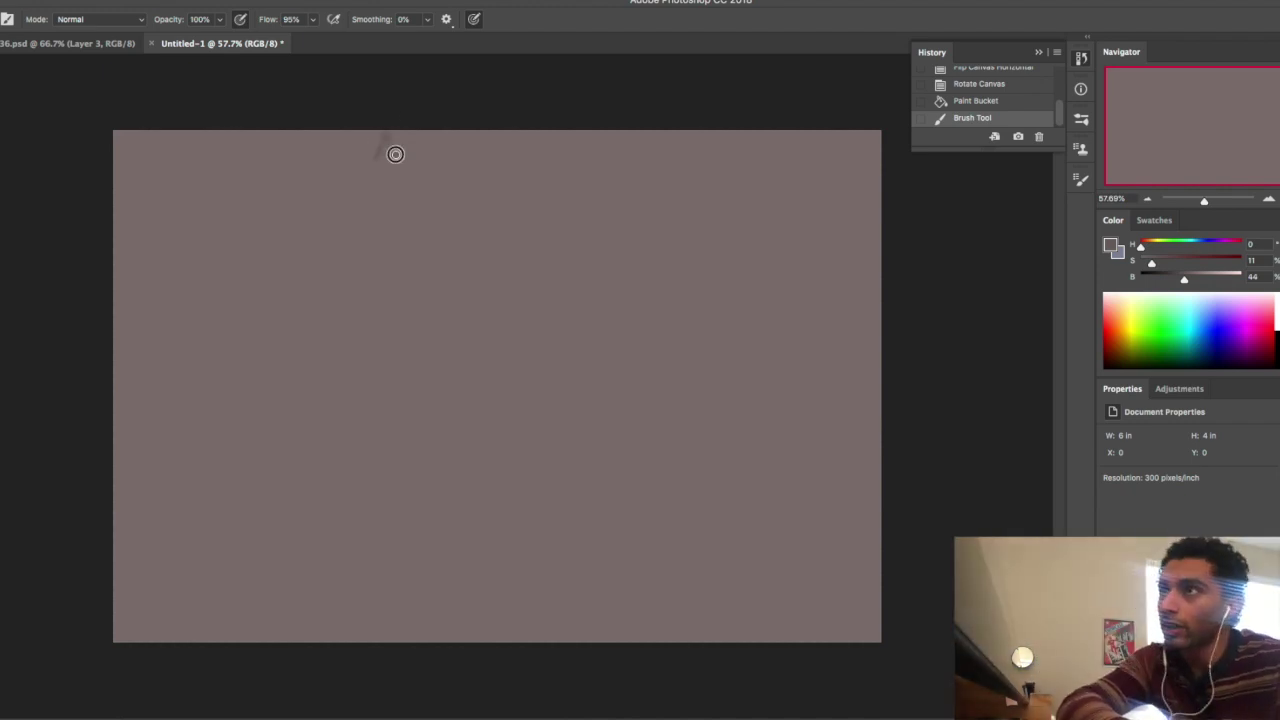
pyautogui.rightClick(391, 163)
pyautogui.moveTo(479, 204); pyautogui.dragTo(475, 204)
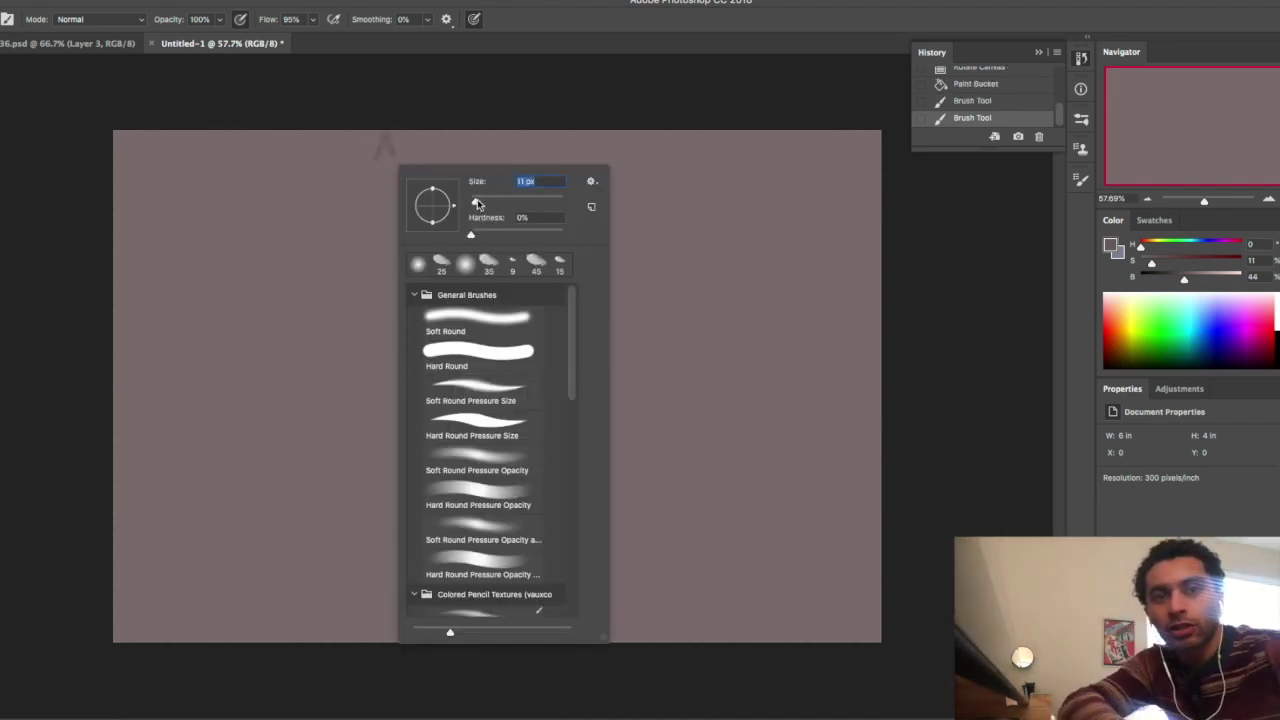
pyautogui.click(473, 346)
pyautogui.click(384, 136)
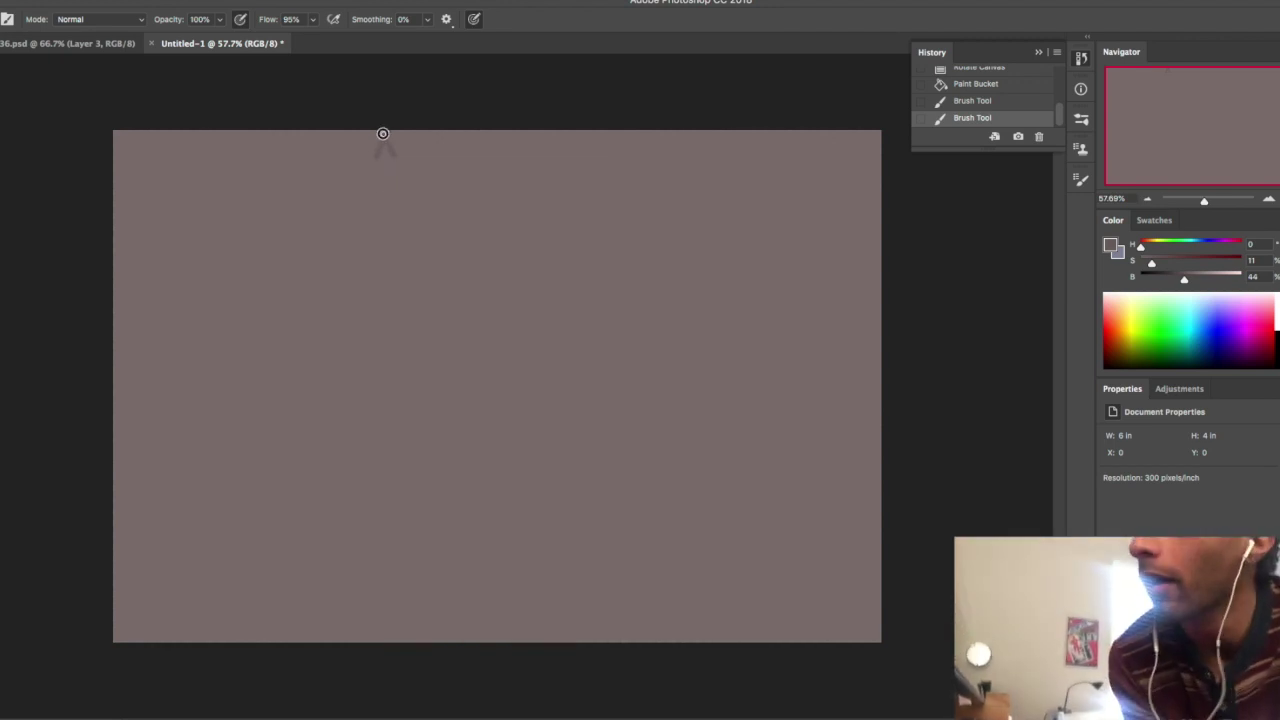
pyautogui.moveTo(398, 150); pyautogui.dragTo(398, 157)
pyautogui.click(1173, 279)
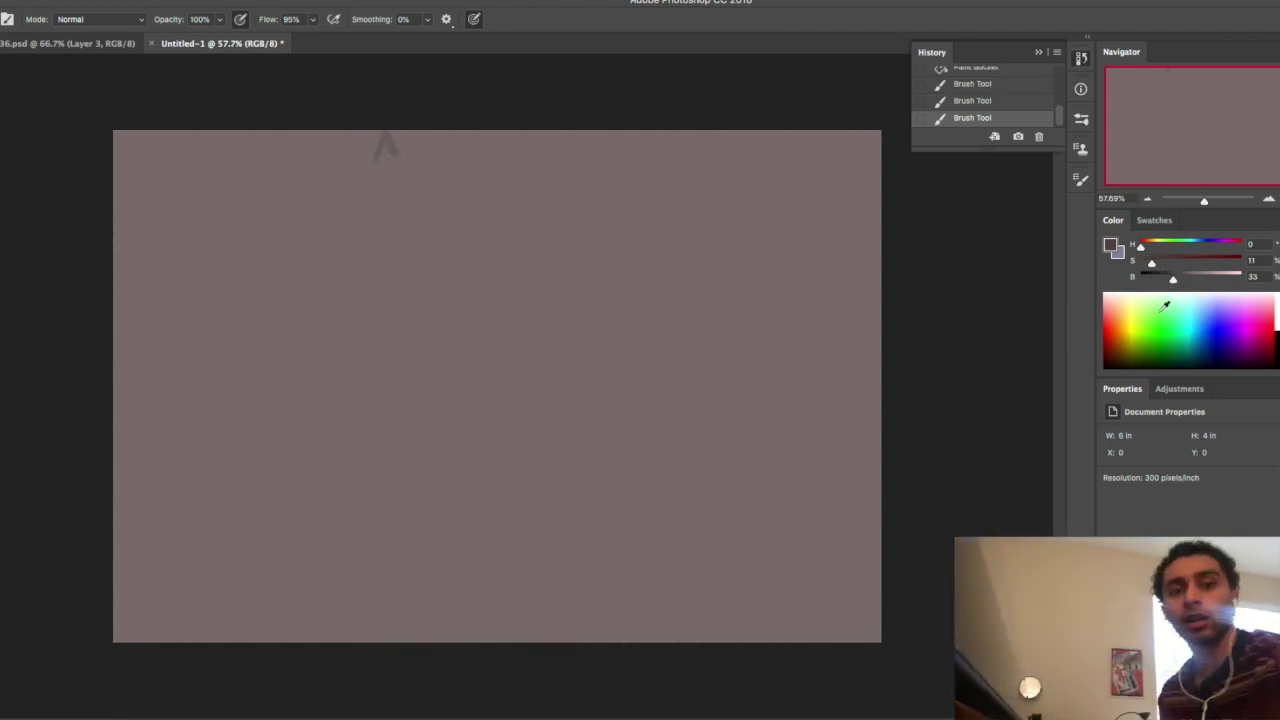
pyautogui.moveTo(382, 141)
pyautogui.mouseDown()
pyautogui.moveTo(448, 131)
pyautogui.moveTo(447, 152)
pyautogui.moveTo(465, 158)
pyautogui.moveTo(490, 137)
pyautogui.moveTo(536, 176)
pyautogui.moveTo(595, 145)
pyautogui.mouseUp()
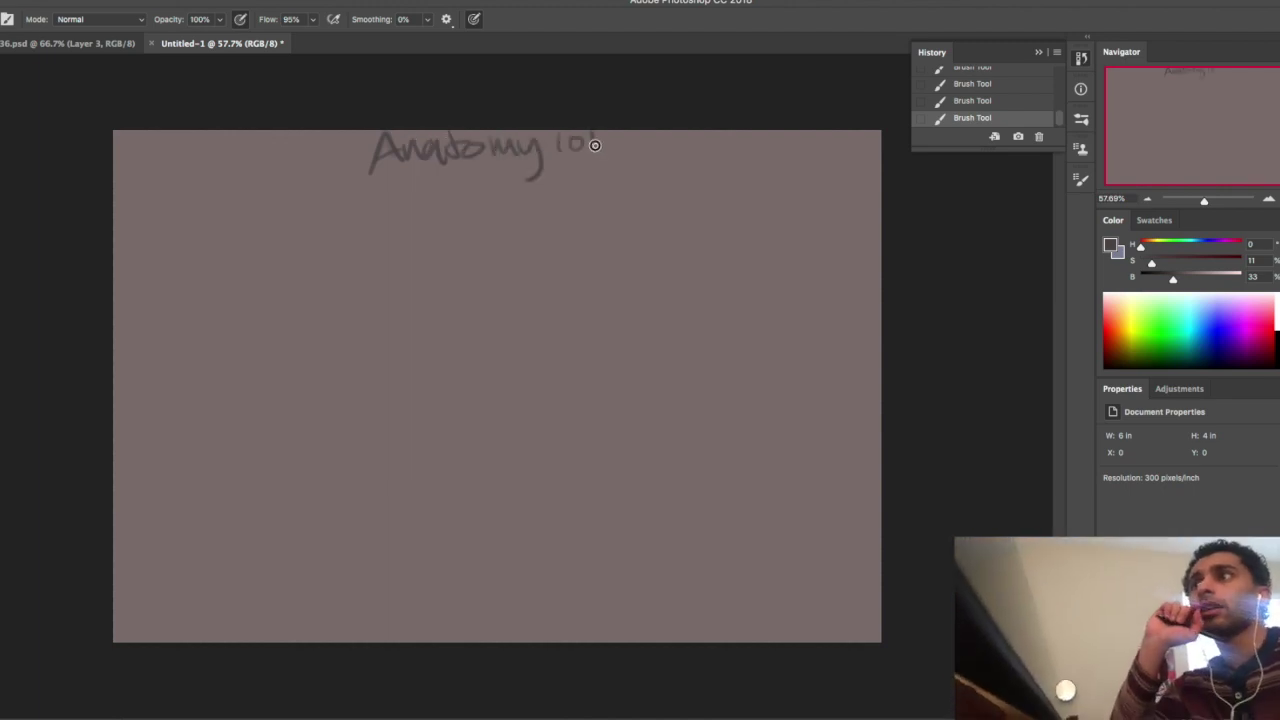
# Sketch a long 3D box, a plus sign and a slanted oval near the canvas's upper right corner with the Soft Round brush
pyautogui.rightClick(846, 292)
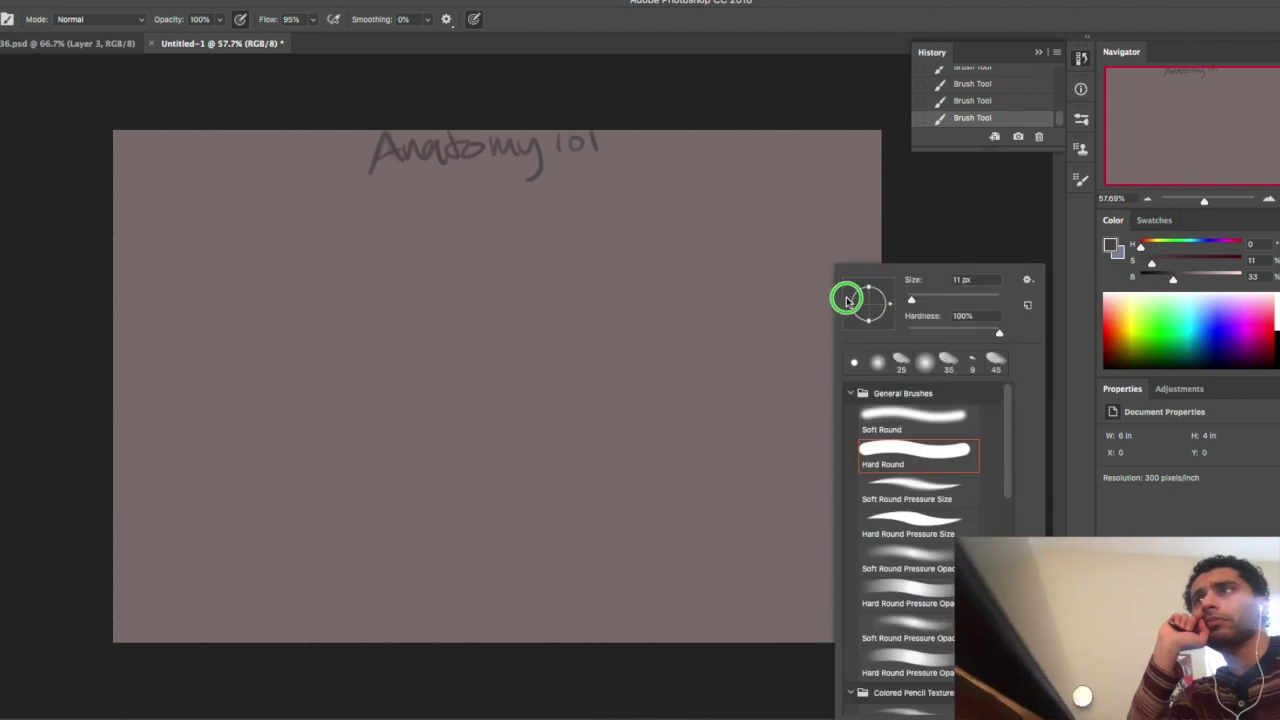
pyautogui.click(898, 412)
pyautogui.press('Return')
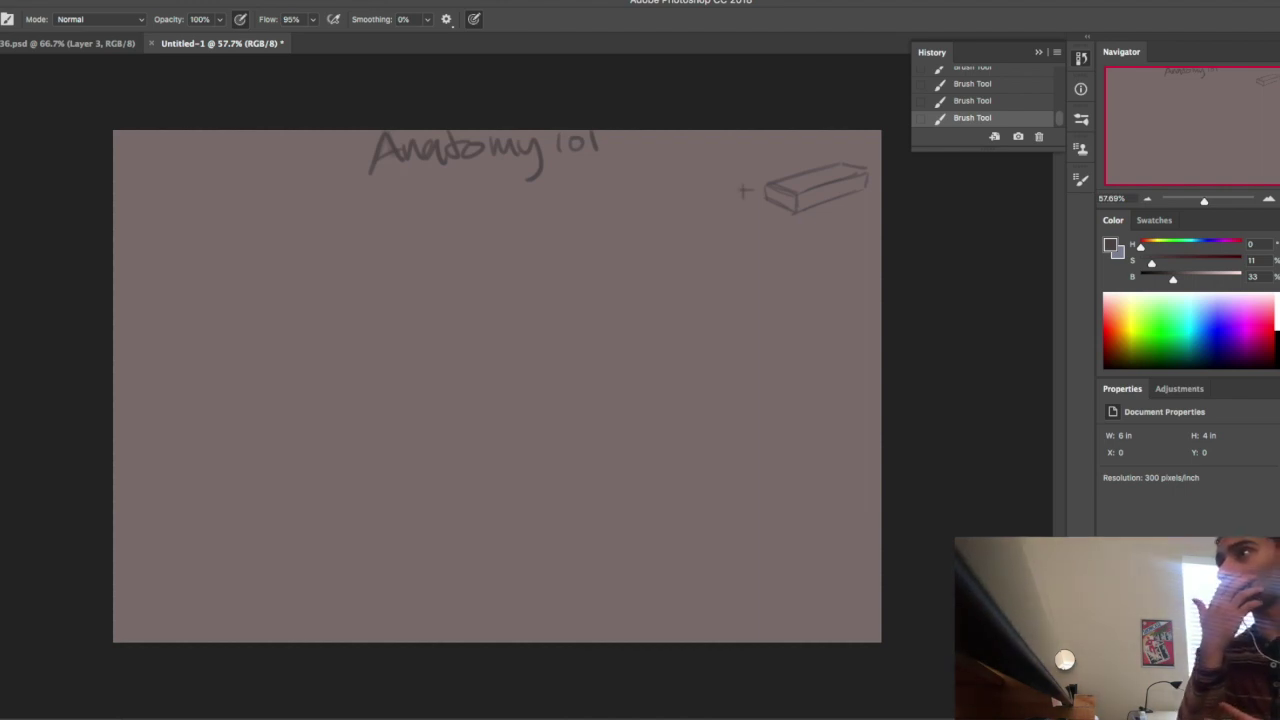
pyautogui.moveTo(712, 168); pyautogui.dragTo(622, 220)
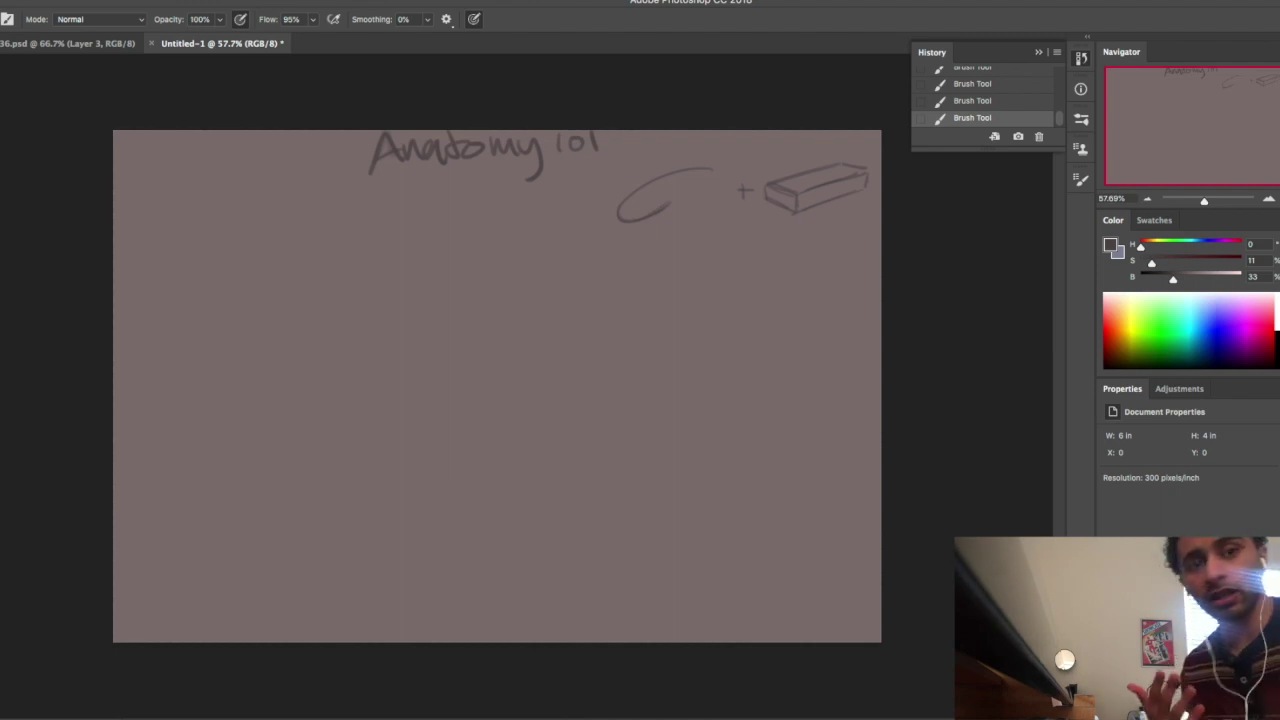
pyautogui.moveTo(620, 218); pyautogui.dragTo(712, 177)
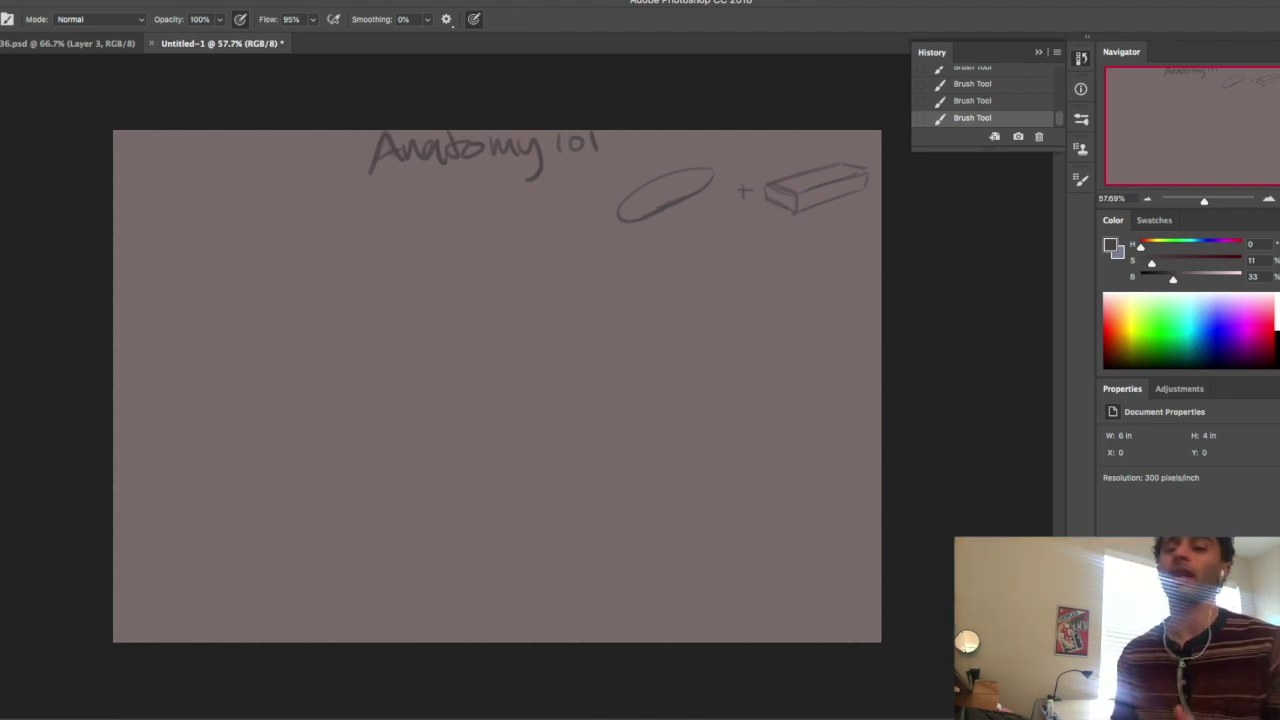
# Sketch a slanted bean shape below the box, erase the stray lines inside it and tone the cleared area with a sampled background colour
pyautogui.moveTo(846, 224)
pyautogui.mouseDown()
pyautogui.moveTo(789, 284)
pyautogui.moveTo(802, 259)
pyautogui.moveTo(792, 282)
pyautogui.moveTo(831, 262)
pyautogui.moveTo(849, 228)
pyautogui.moveTo(776, 290)
pyautogui.mouseUp()
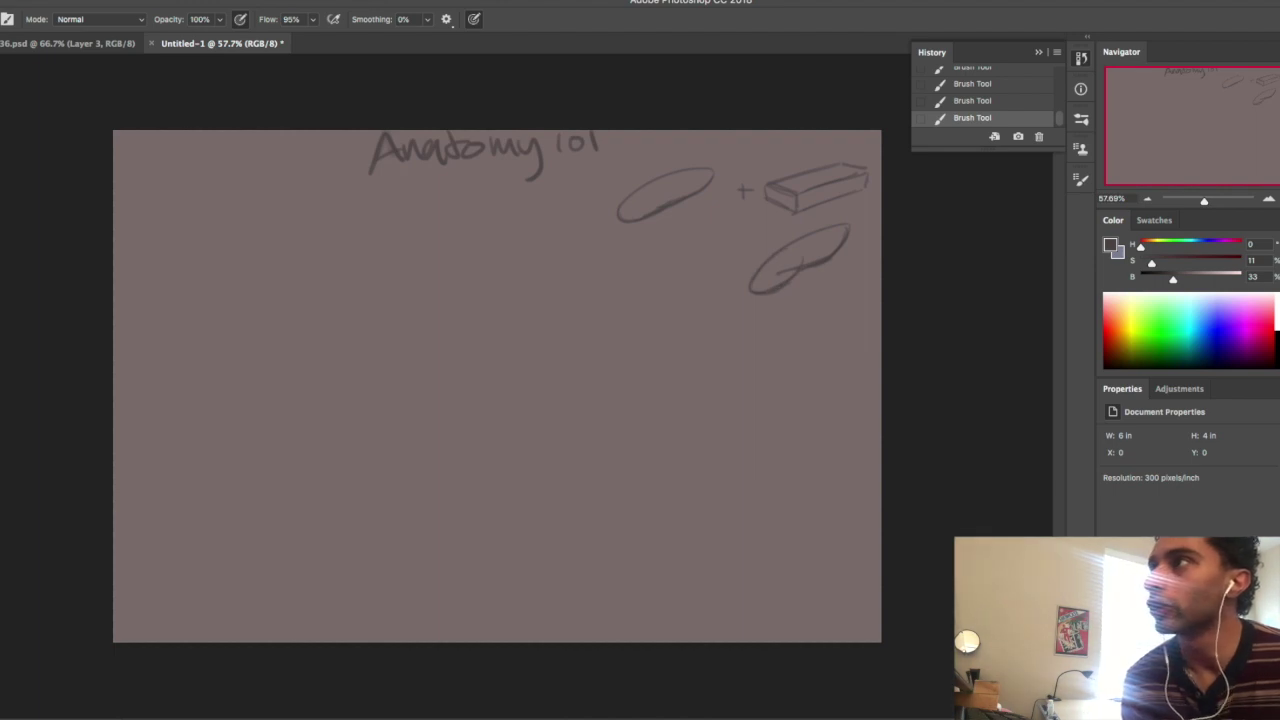
pyautogui.moveTo(812, 250)
pyautogui.mouseDown()
pyautogui.moveTo(797, 251)
pyautogui.moveTo(815, 245)
pyautogui.mouseUp()
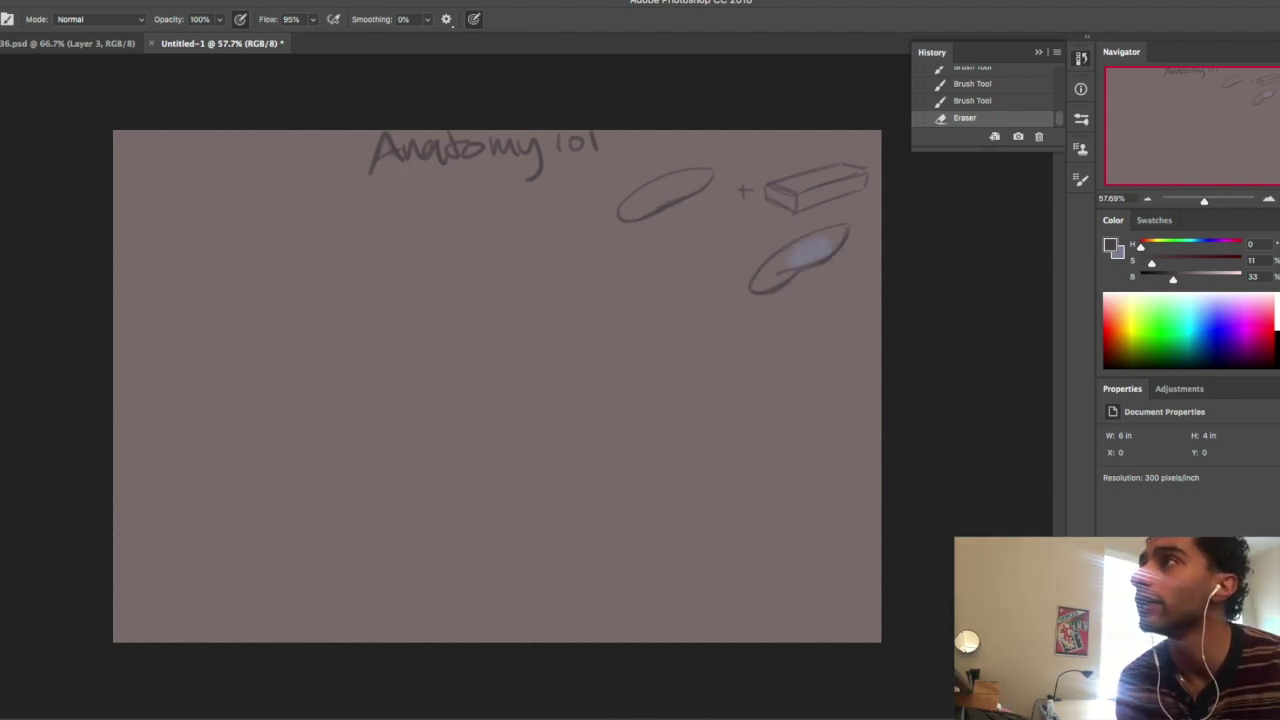
pyautogui.keyDown('alt'); pyautogui.click(806, 323); pyautogui.keyUp('alt')
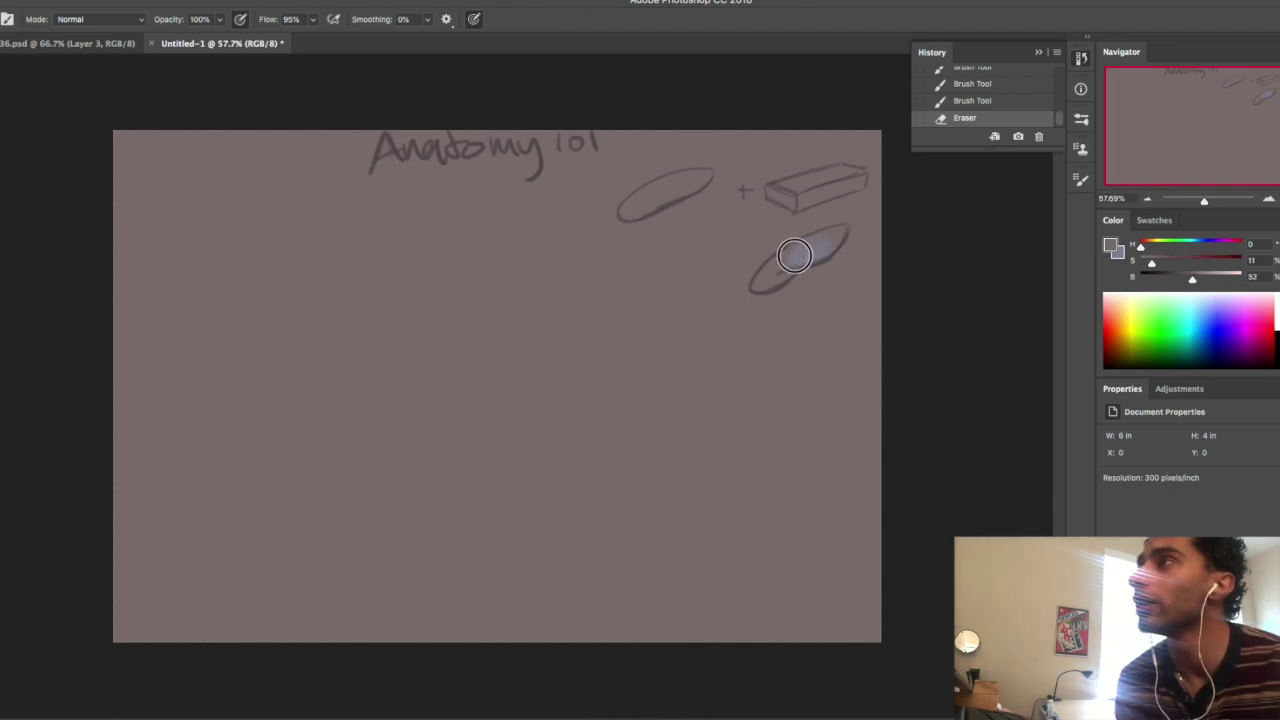
pyautogui.moveTo(795, 256)
pyautogui.mouseDown()
pyautogui.moveTo(674, 193)
pyautogui.moveTo(811, 257)
pyautogui.moveTo(790, 269)
pyautogui.moveTo(818, 255)
pyautogui.mouseUp()
# Sketch a thin bending tube with cross-contour segments below the bean shape, using dark tones sampled from the existing outlines
pyautogui.keyDown('alt'); pyautogui.click(673, 198); pyautogui.keyUp('alt')
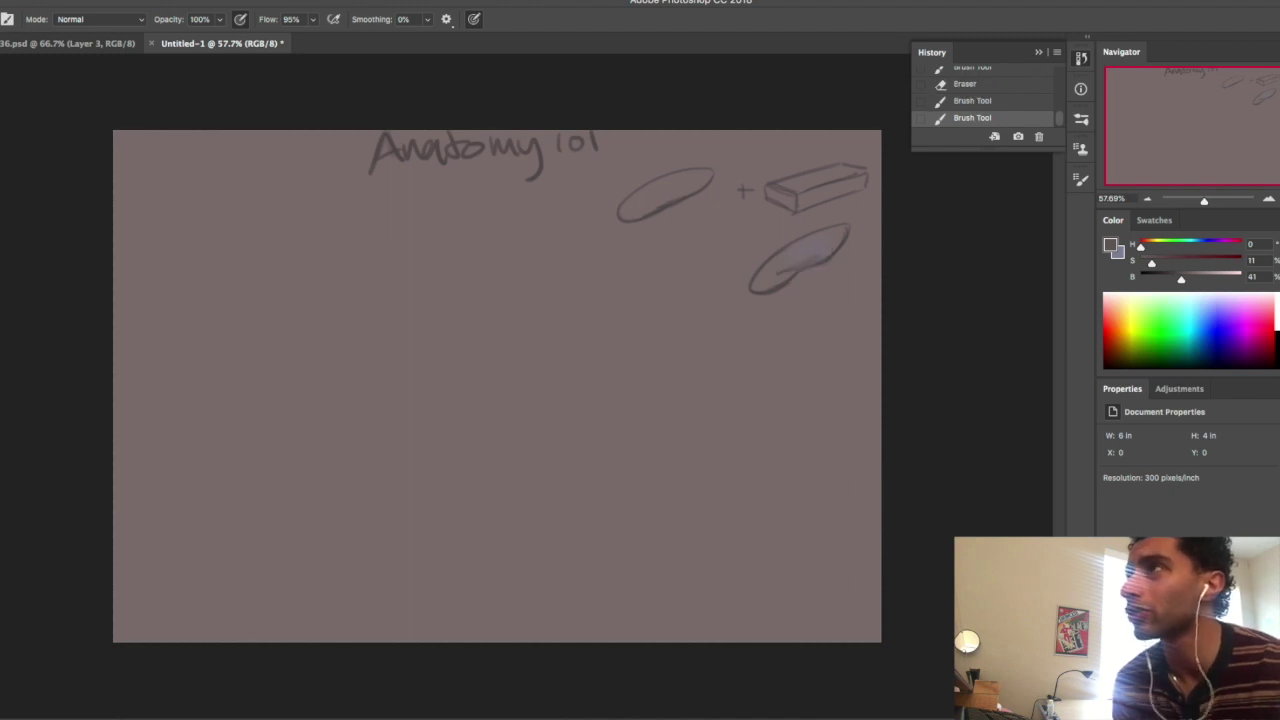
pyautogui.moveTo(855, 288); pyautogui.dragTo(736, 333)
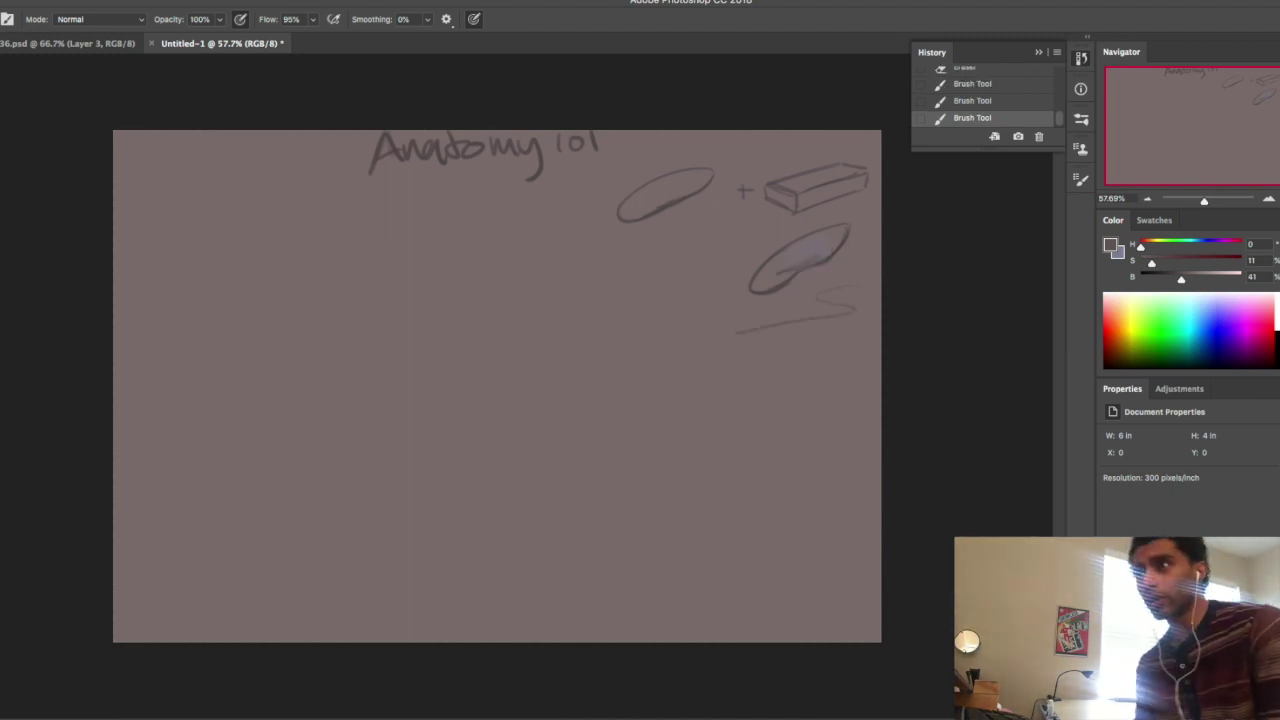
pyautogui.keyDown('alt'); pyautogui.click(779, 285); pyautogui.keyUp('alt')
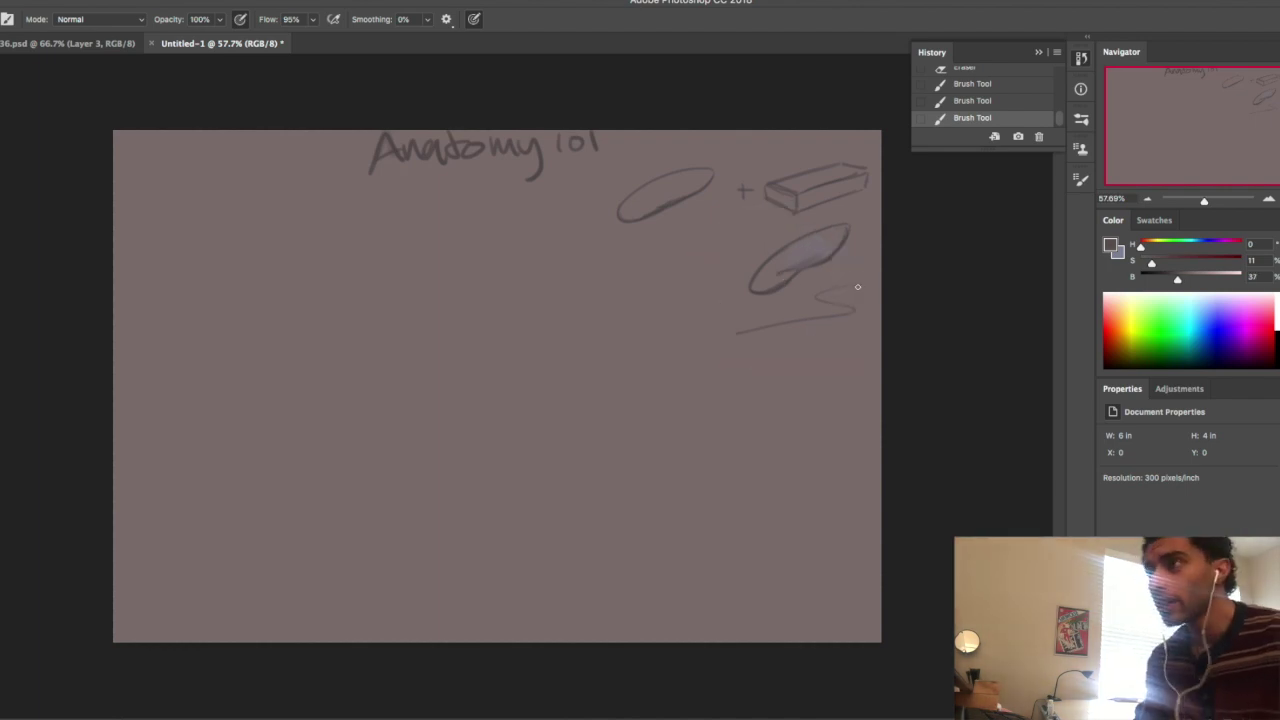
pyautogui.moveTo(738, 341)
pyautogui.mouseDown()
pyautogui.moveTo(792, 338)
pyautogui.moveTo(859, 318)
pyautogui.mouseUp()
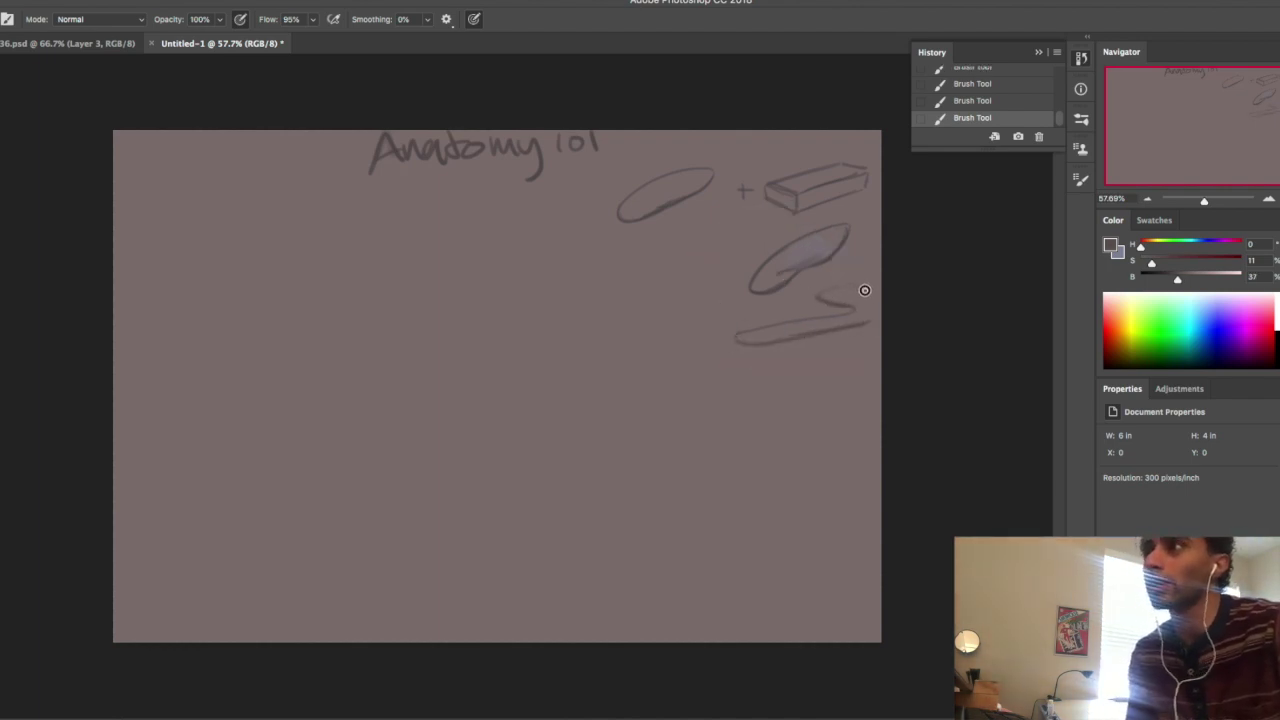
pyautogui.moveTo(862, 292); pyautogui.dragTo(868, 322)
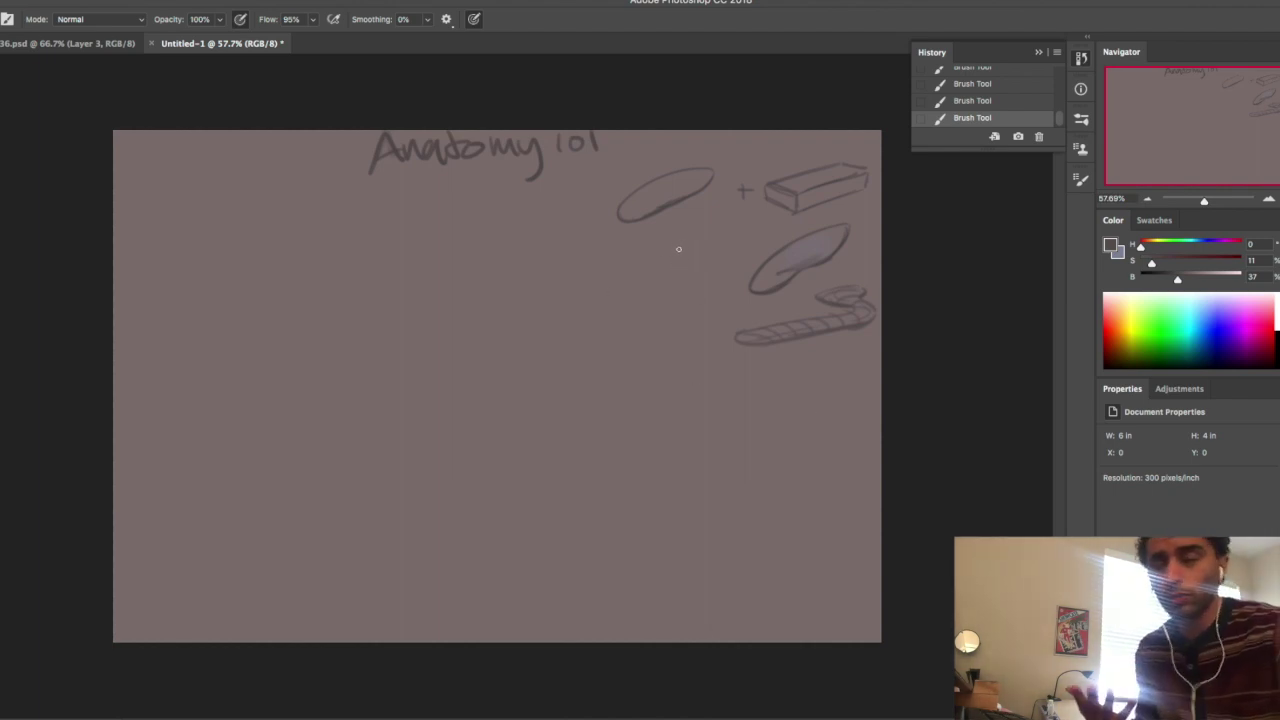
# Sketch a block merging into a rounded end below the slanted oval and shade it with an enlarged brush at 98% opacity
pyautogui.moveTo(663, 246)
pyautogui.mouseDown()
pyautogui.moveTo(700, 238)
pyautogui.moveTo(724, 263)
pyautogui.mouseUp()
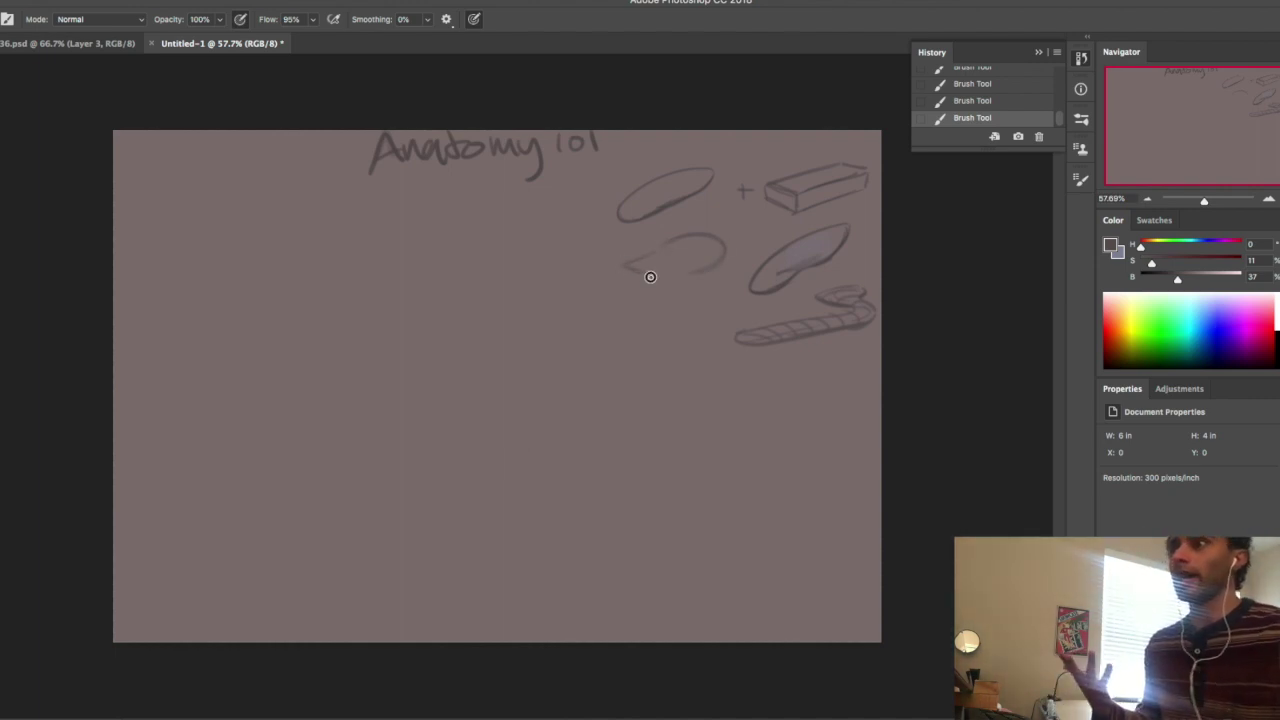
pyautogui.moveTo(650, 277)
pyautogui.mouseDown()
pyautogui.moveTo(625, 275)
pyautogui.moveTo(649, 287)
pyautogui.mouseUp()
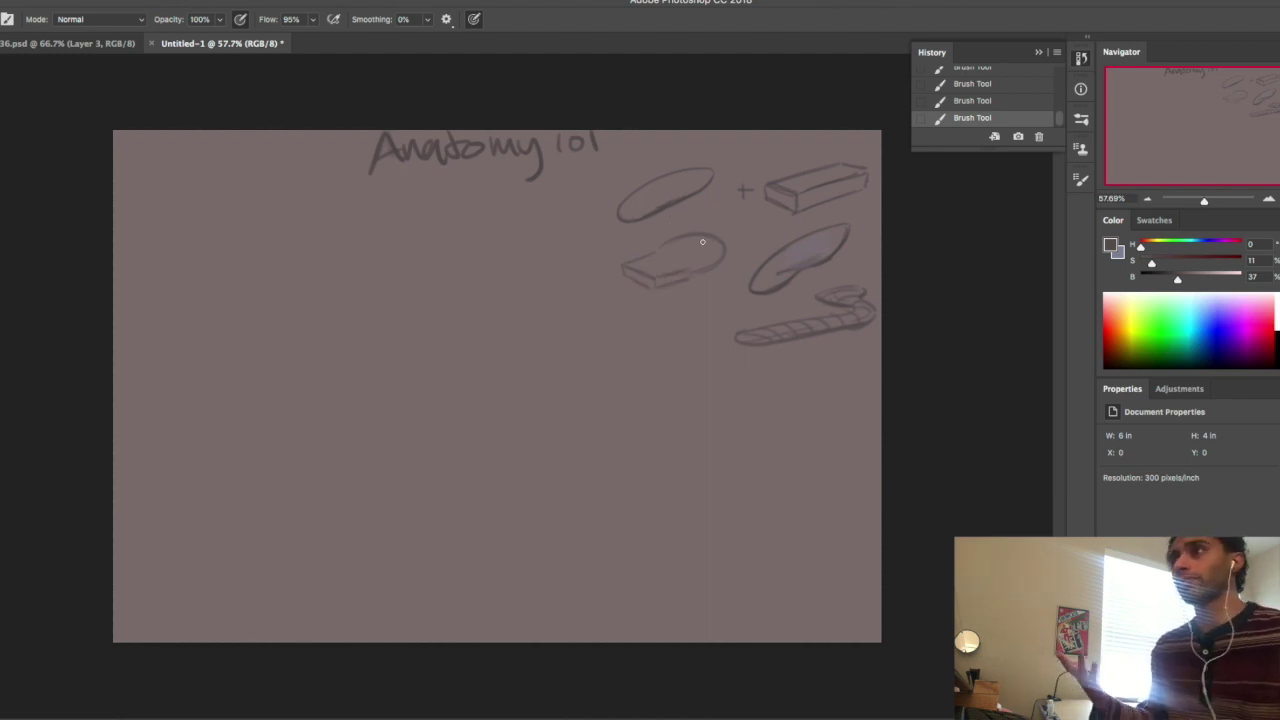
pyautogui.click(222, 19)
pyautogui.moveTo(221, 38); pyautogui.dragTo(220, 42)
pyautogui.click(687, 275)
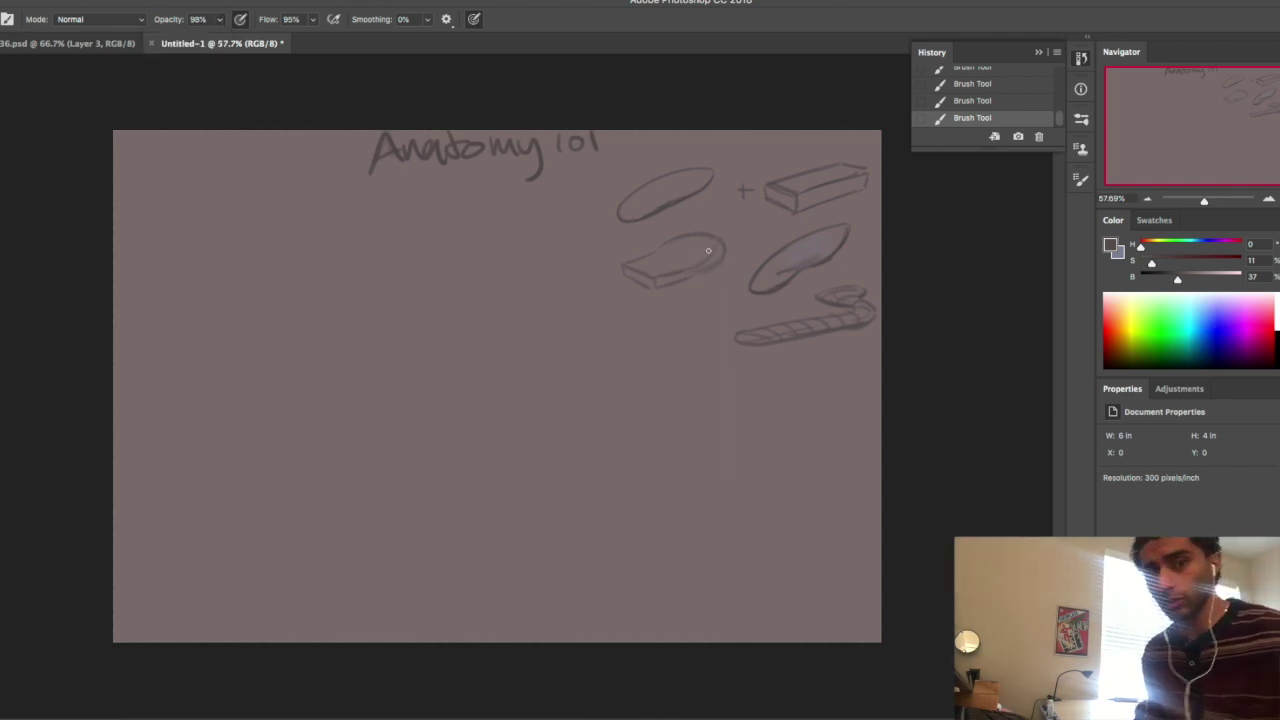
pyautogui.press(']')
pyautogui.press(']')
pyautogui.press(']')
pyautogui.press(']')
pyautogui.press(']')
pyautogui.moveTo(715, 244)
pyautogui.mouseDown()
pyautogui.moveTo(646, 278)
pyautogui.moveTo(707, 252)
pyautogui.mouseUp()
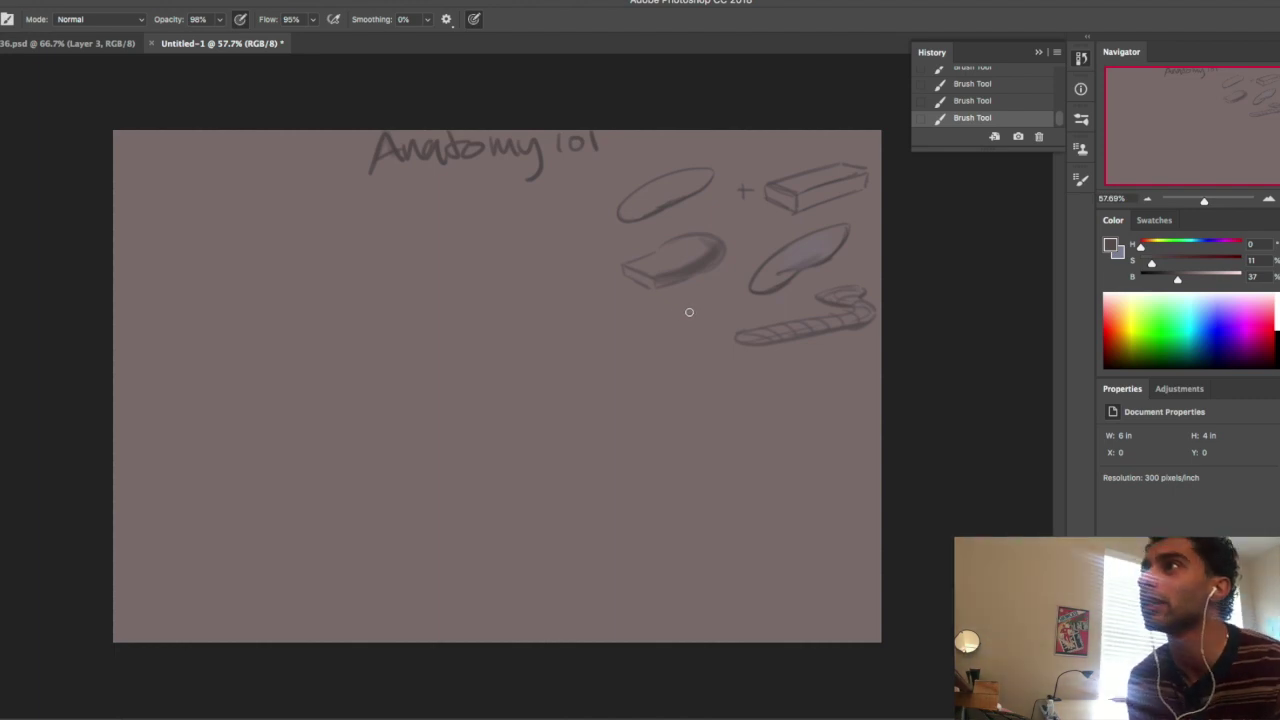
# Sketch a small block joined to a rounded form beside the tube, and clean up its outer side with the eraser and background colour
pyautogui.moveTo(698, 308)
pyautogui.mouseDown()
pyautogui.moveTo(668, 308)
pyautogui.moveTo(688, 308)
pyautogui.mouseUp()
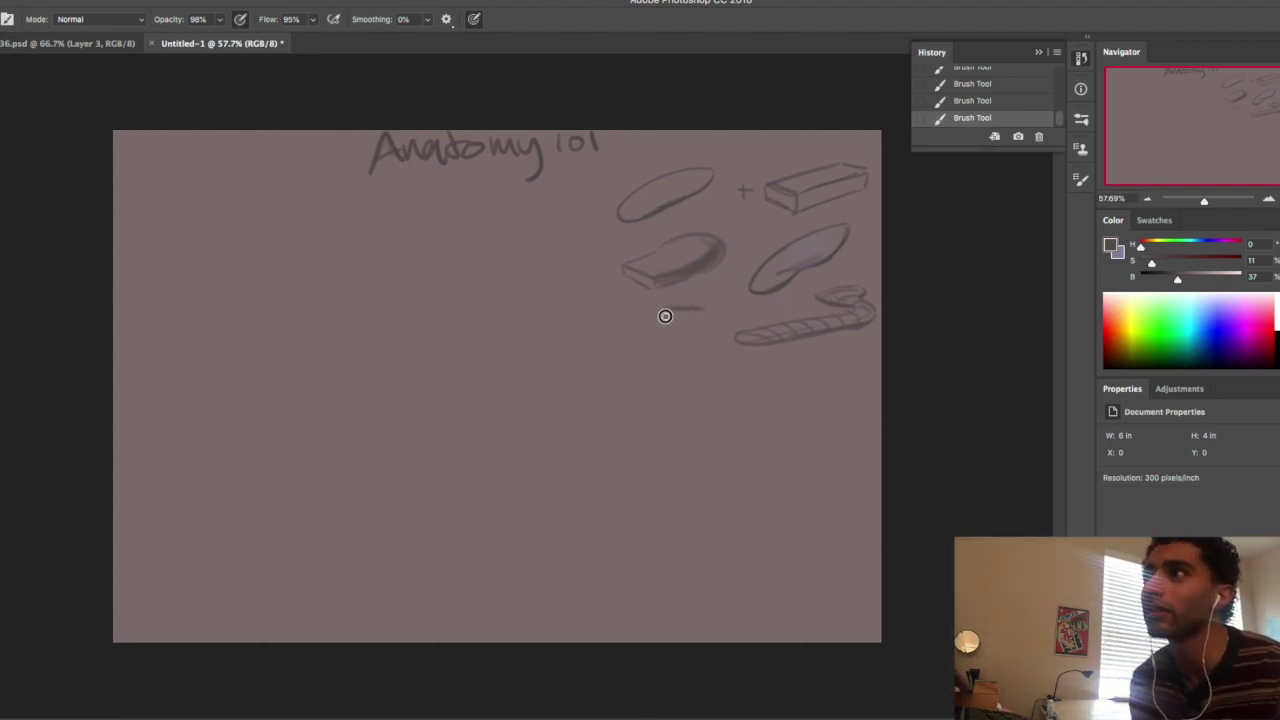
pyautogui.moveTo(666, 309); pyautogui.dragTo(700, 303)
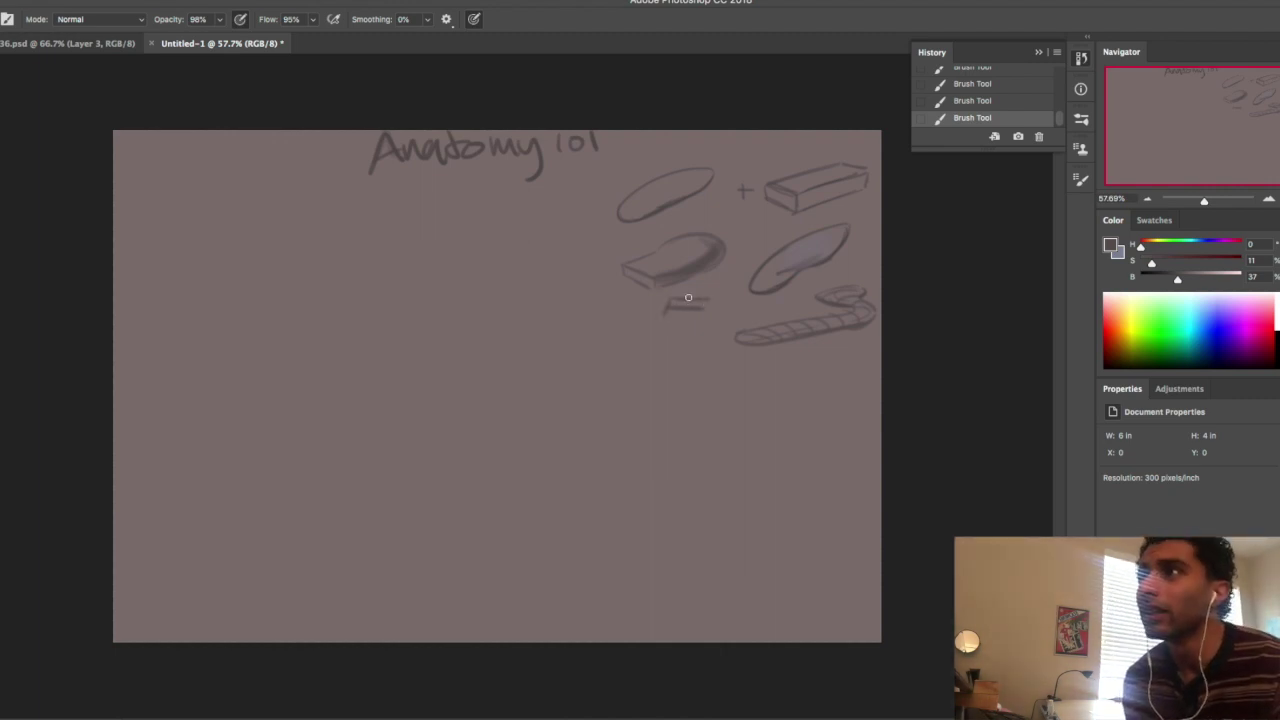
pyautogui.moveTo(667, 306)
pyautogui.mouseDown()
pyautogui.moveTo(730, 316)
pyautogui.moveTo(708, 334)
pyautogui.moveTo(722, 331)
pyautogui.mouseUp()
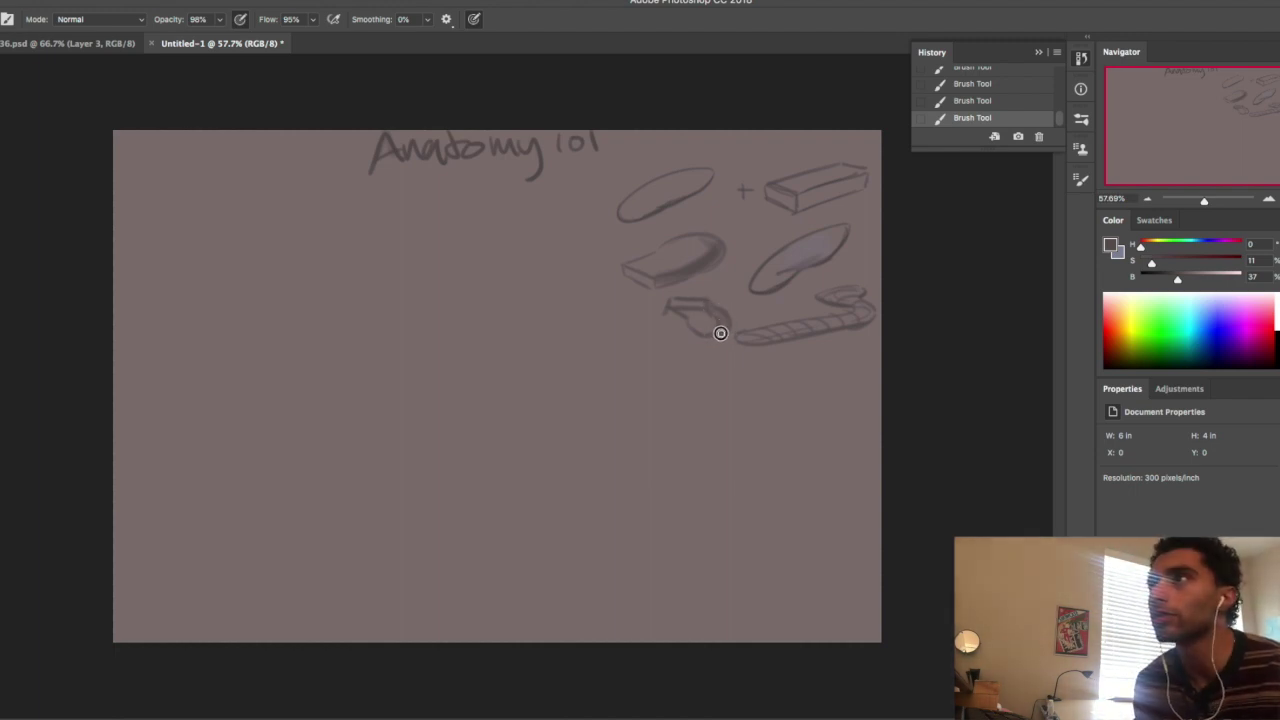
pyautogui.moveTo(672, 312)
pyautogui.mouseDown()
pyautogui.moveTo(663, 306)
pyautogui.moveTo(665, 331)
pyautogui.mouseUp()
pyautogui.keyDown('alt'); pyautogui.click(671, 324); pyautogui.keyUp('alt')
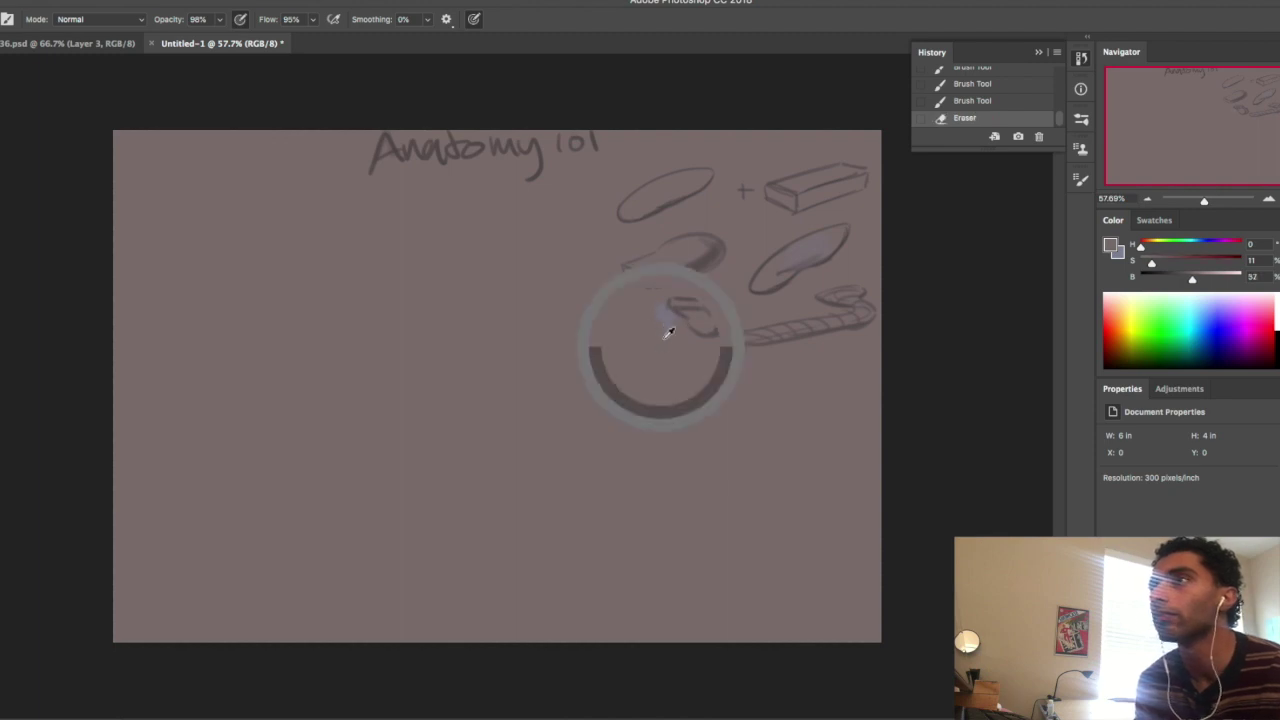
pyautogui.click(671, 317)
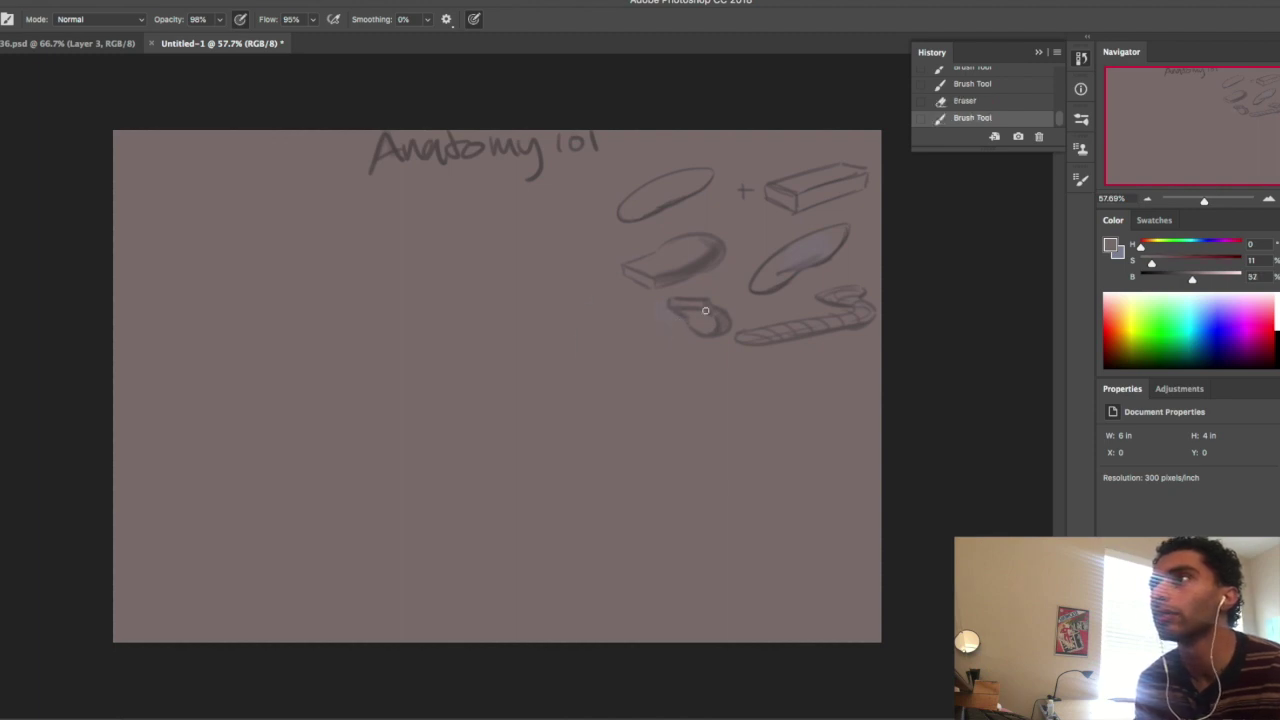
# Sketch a box with an oval overlapping its far end below the tube, using a dark tone sampled from the shaded block
pyautogui.keyDown('alt'); pyautogui.click(708, 255); pyautogui.keyUp('alt')
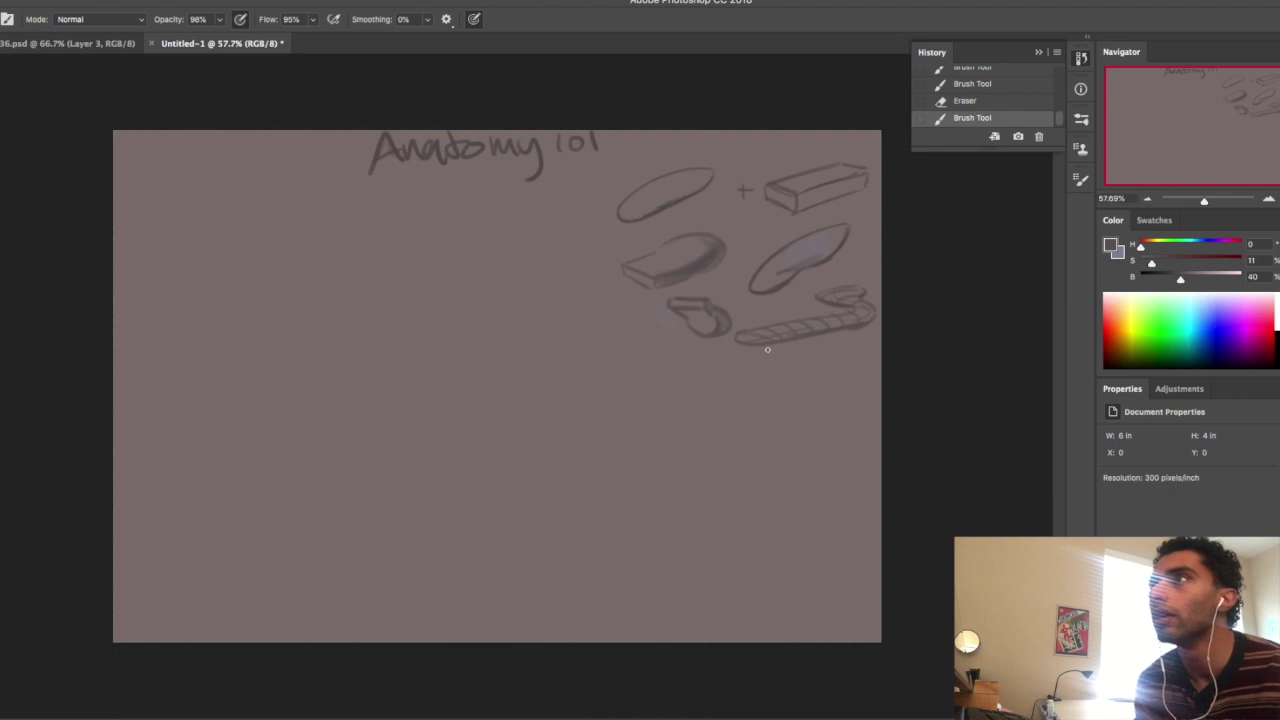
pyautogui.moveTo(783, 395); pyautogui.dragTo(783, 417)
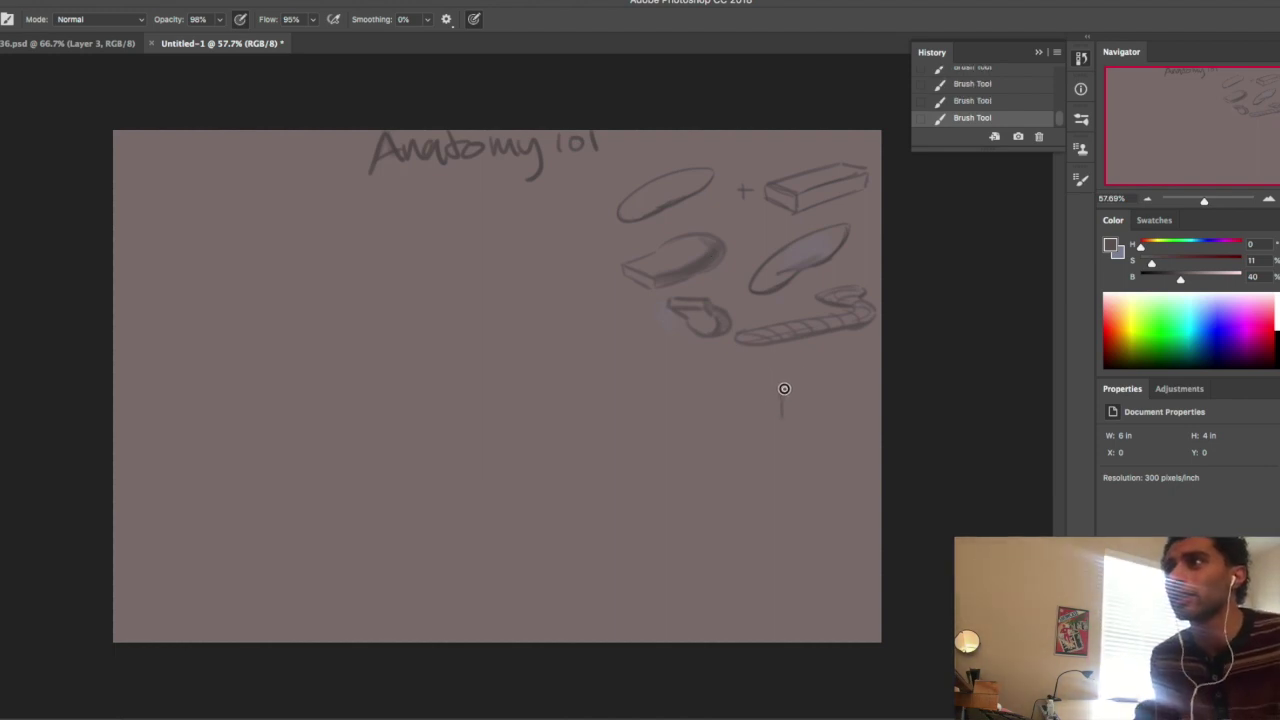
pyautogui.moveTo(792, 386); pyautogui.dragTo(790, 418)
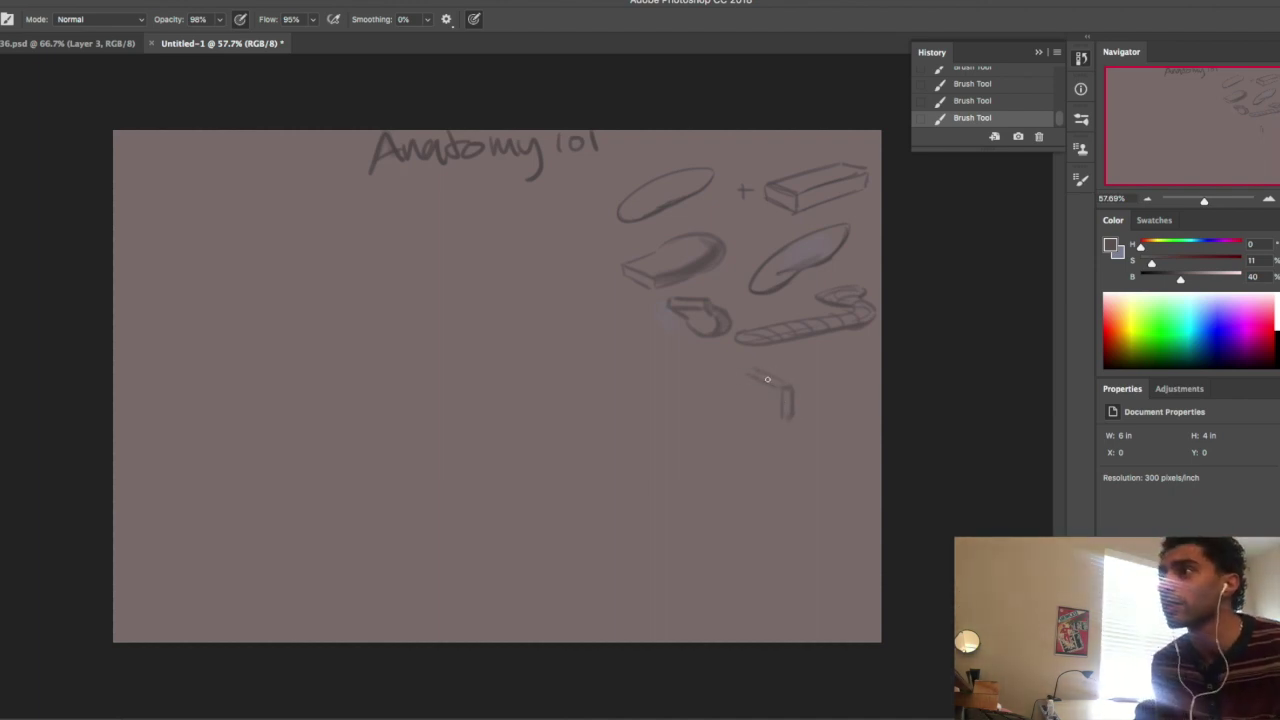
pyautogui.moveTo(743, 378); pyautogui.dragTo(746, 404)
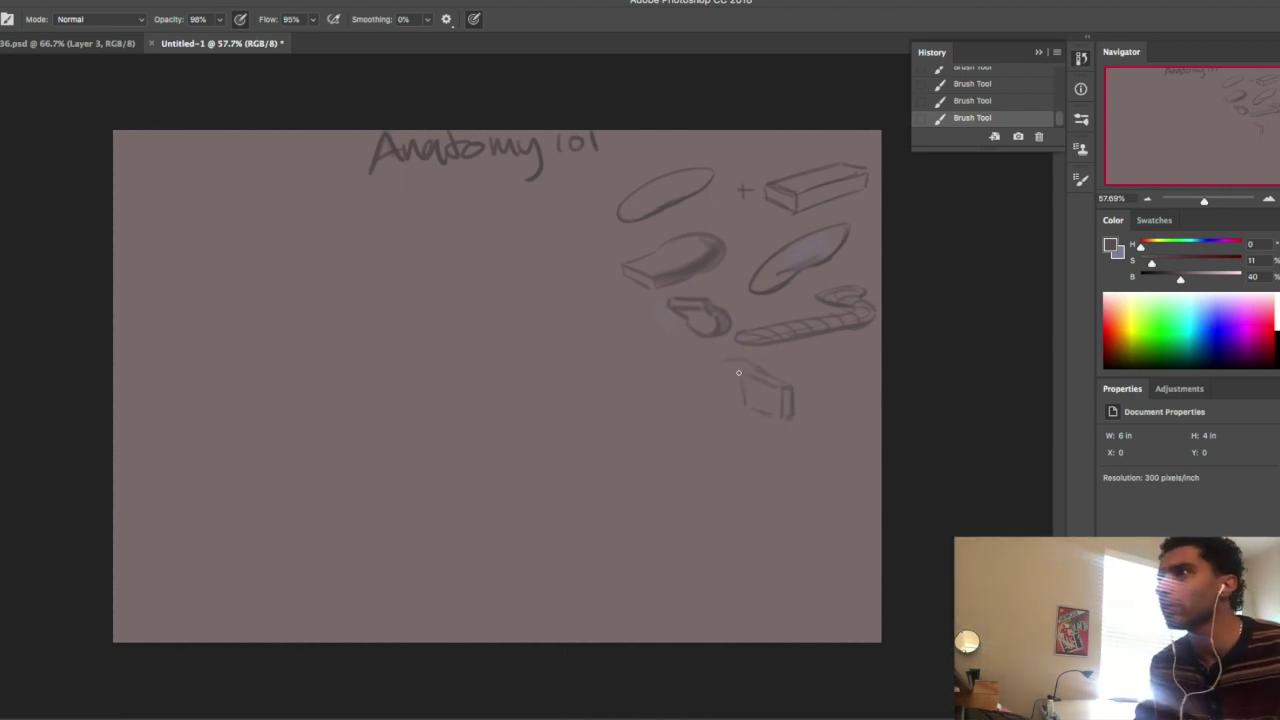
pyautogui.moveTo(727, 361)
pyautogui.mouseDown()
pyautogui.moveTo(773, 380)
pyautogui.moveTo(714, 380)
pyautogui.mouseUp()
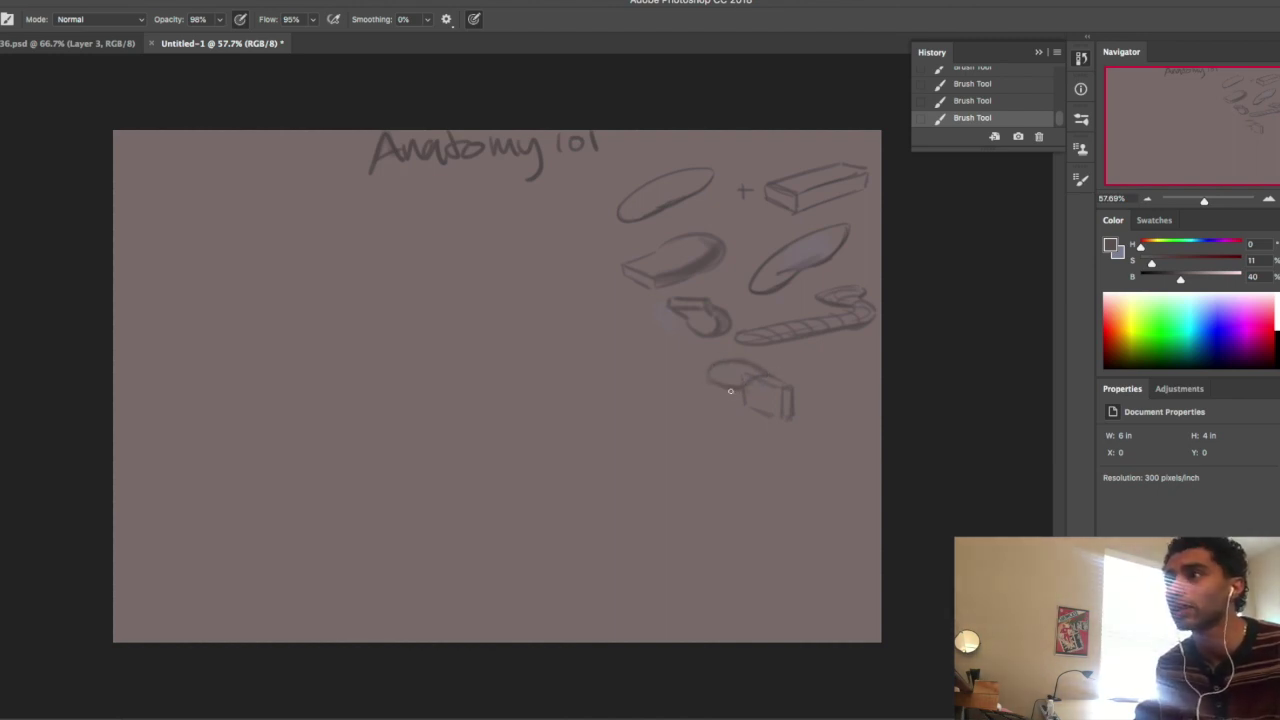
pyautogui.moveTo(724, 389); pyautogui.dragTo(764, 413)
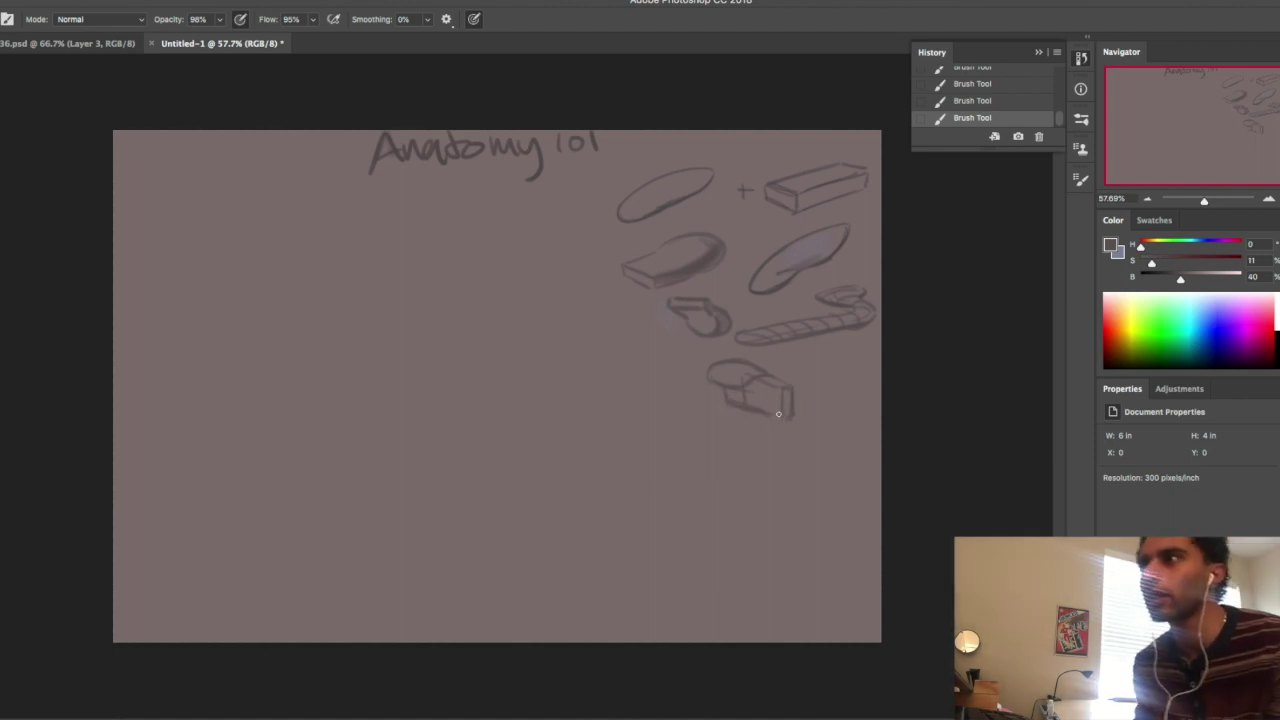
# Erase the box's front face and lower edges below the oval, tone the area and redraw the box's outline in a sampled dark colour
pyautogui.press(']')
pyautogui.moveTo(743, 395)
pyautogui.mouseDown()
pyautogui.moveTo(720, 391)
pyautogui.moveTo(737, 409)
pyautogui.moveTo(770, 405)
pyautogui.moveTo(715, 393)
pyautogui.moveTo(755, 418)
pyautogui.moveTo(743, 387)
pyautogui.mouseUp()
pyautogui.keyDown('alt'); pyautogui.click(758, 410); pyautogui.keyUp('alt')
pyautogui.keyDown('alt'); pyautogui.click(743, 384); pyautogui.keyUp('alt')
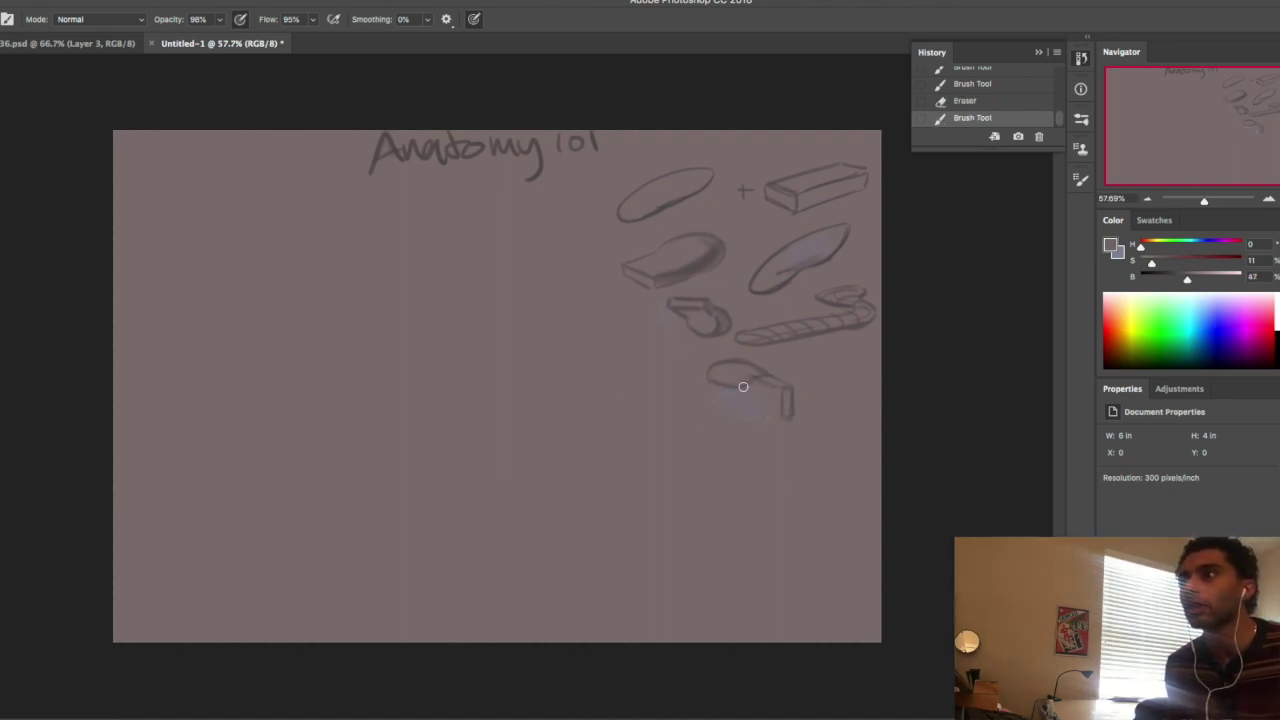
pyautogui.keyDown('alt'); pyautogui.click(704, 260); pyautogui.keyUp('alt')
pyautogui.moveTo(714, 383)
pyautogui.mouseDown()
pyautogui.moveTo(714, 397)
pyautogui.moveTo(774, 414)
pyautogui.mouseUp()
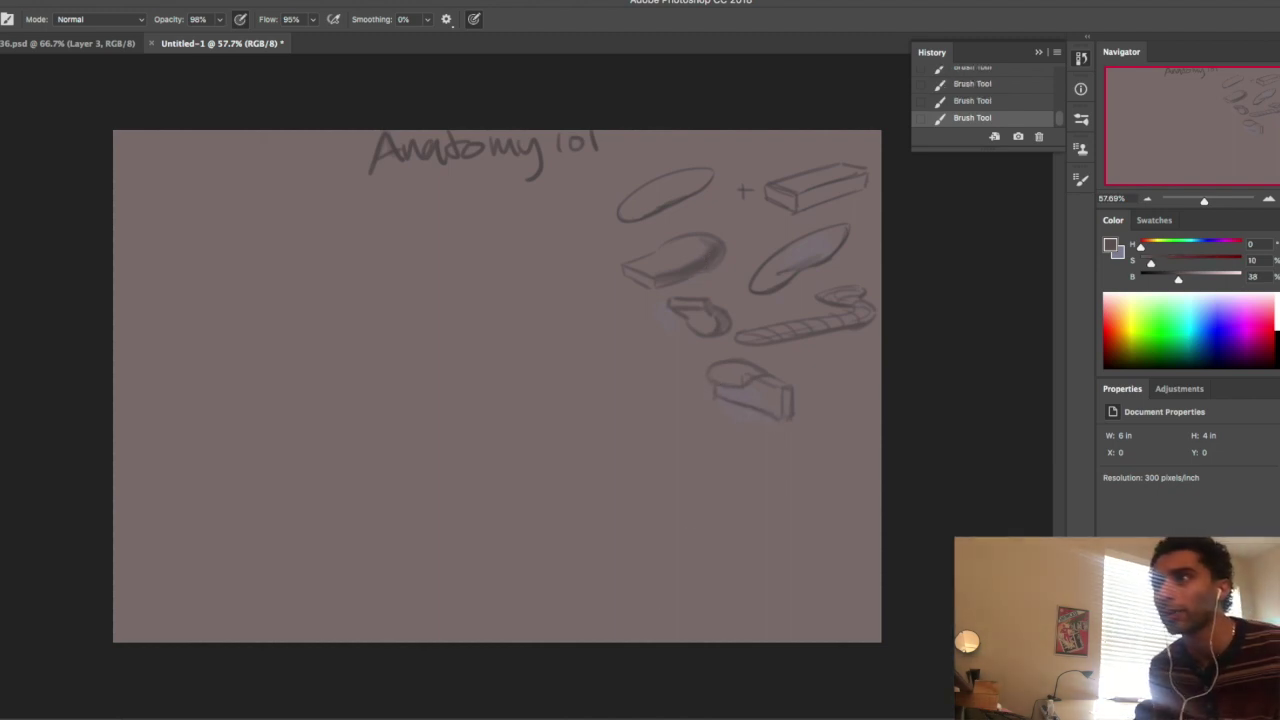
# Add a new layer above the sketches
pyautogui.hotkey('ctrl', 'alt', 'shift', 'n')
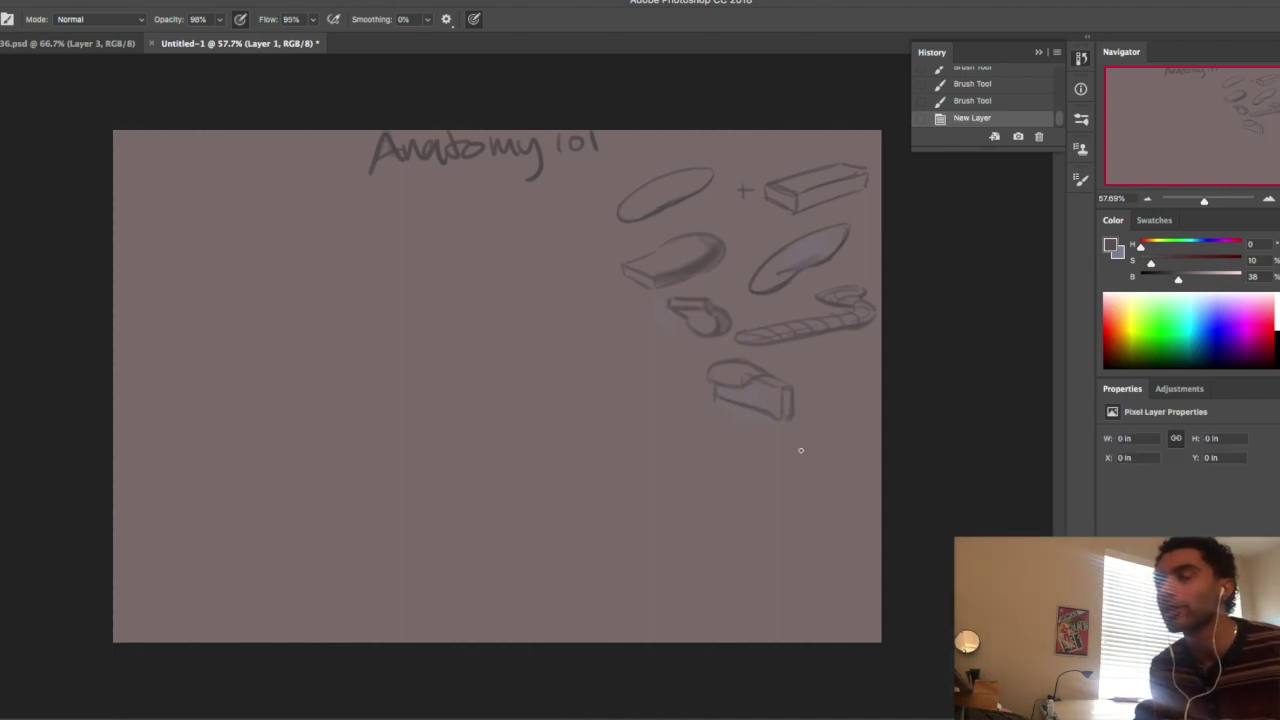
# Sketch a flat box merging into a rounded oval below the box-and-oval sketch, and reinforce that upper sketch's outlines
pyautogui.moveTo(765, 479)
pyautogui.mouseDown()
pyautogui.moveTo(822, 488)
pyautogui.moveTo(755, 477)
pyautogui.moveTo(821, 486)
pyautogui.moveTo(754, 474)
pyautogui.moveTo(801, 455)
pyautogui.moveTo(751, 477)
pyautogui.moveTo(800, 454)
pyautogui.moveTo(760, 469)
pyautogui.moveTo(819, 455)
pyautogui.moveTo(819, 477)
pyautogui.moveTo(775, 458)
pyautogui.moveTo(827, 471)
pyautogui.moveTo(770, 460)
pyautogui.moveTo(837, 479)
pyautogui.moveTo(820, 453)
pyautogui.moveTo(832, 489)
pyautogui.mouseUp()
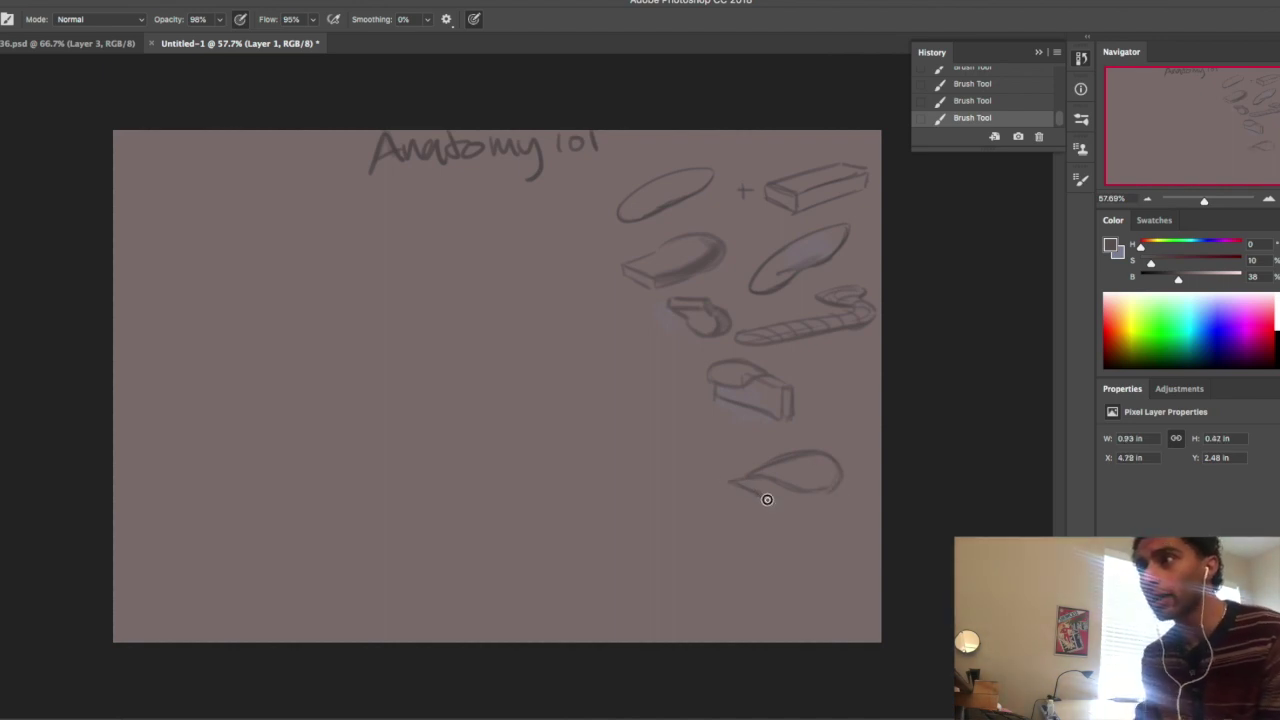
pyautogui.moveTo(734, 489)
pyautogui.mouseDown()
pyautogui.moveTo(766, 513)
pyautogui.moveTo(768, 500)
pyautogui.moveTo(770, 514)
pyautogui.moveTo(817, 497)
pyautogui.moveTo(772, 496)
pyautogui.mouseUp()
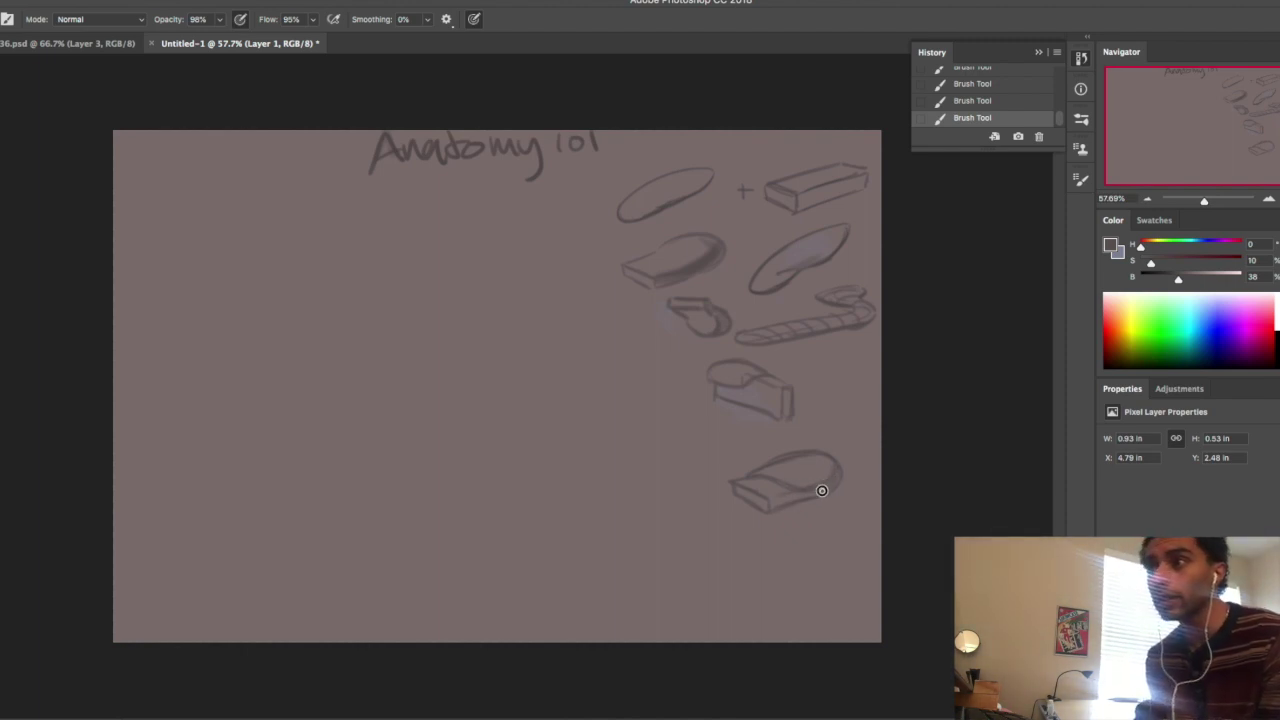
pyautogui.moveTo(822, 490); pyautogui.dragTo(767, 506)
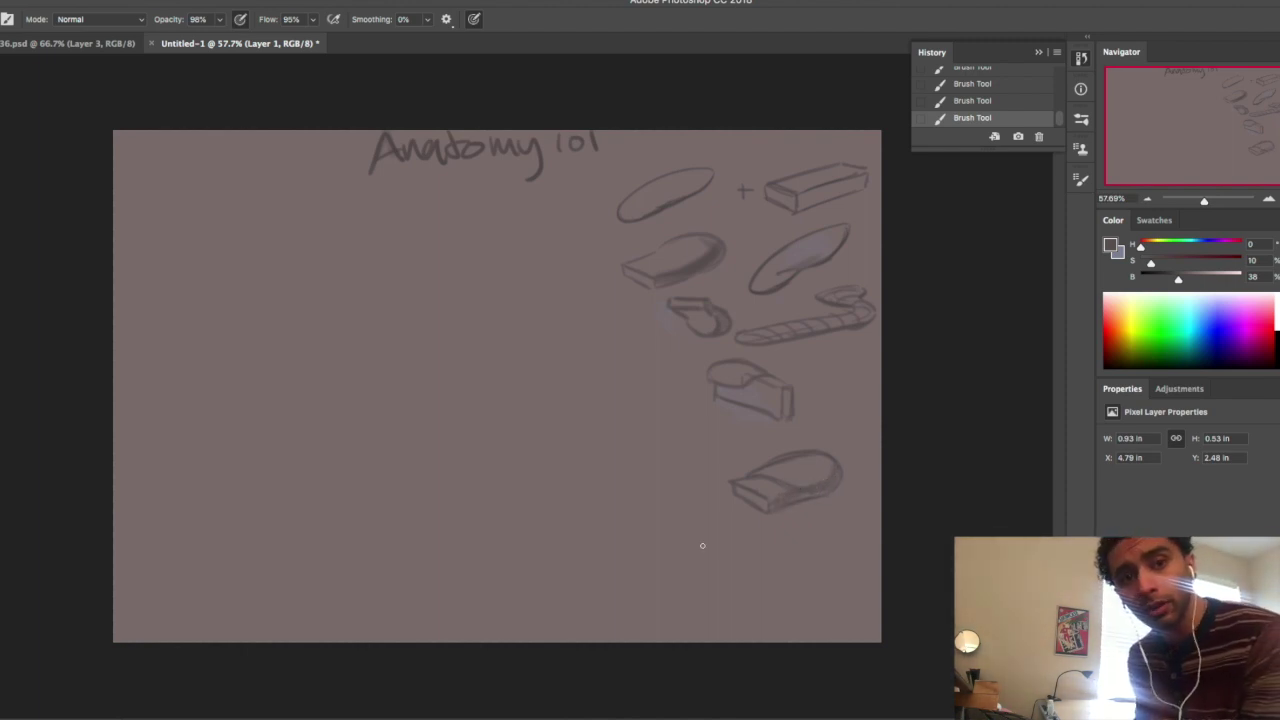
pyautogui.moveTo(765, 375)
pyautogui.mouseDown()
pyautogui.moveTo(711, 382)
pyautogui.moveTo(746, 361)
pyautogui.moveTo(711, 366)
pyautogui.moveTo(735, 370)
pyautogui.moveTo(709, 387)
pyautogui.moveTo(760, 396)
pyautogui.moveTo(722, 399)
pyautogui.moveTo(778, 417)
pyautogui.mouseUp()
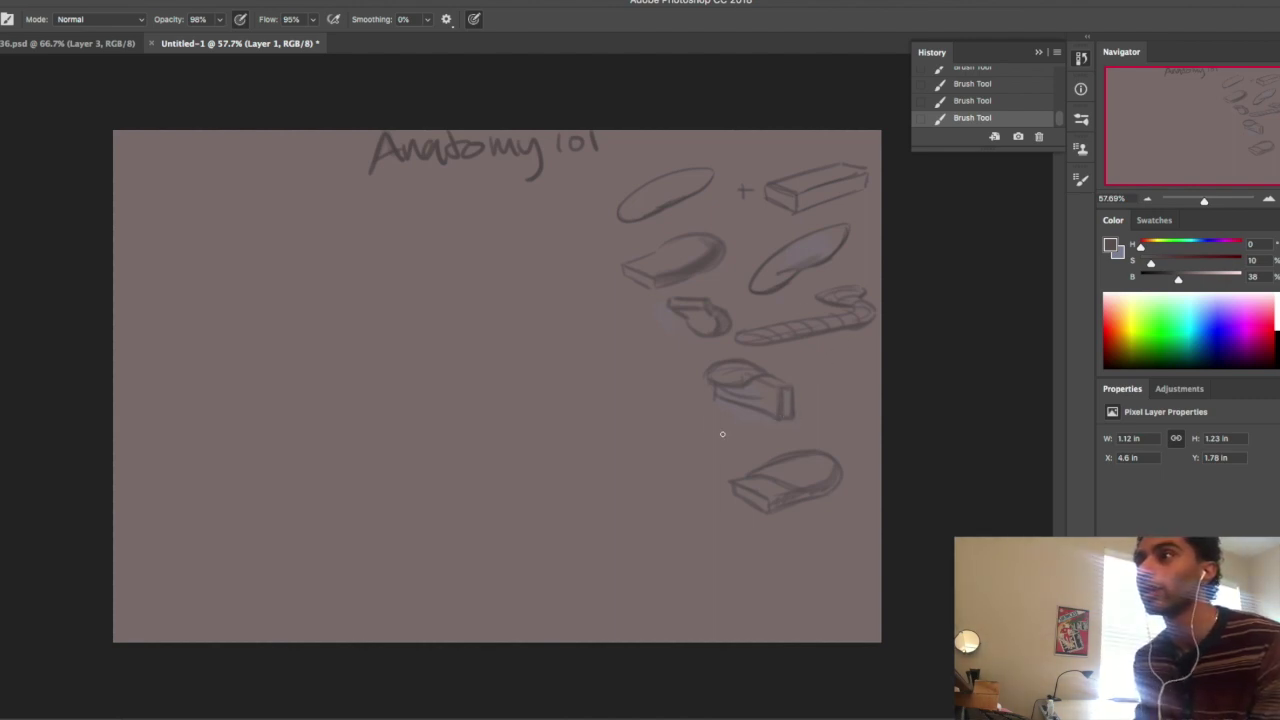
# Sketch a small block joined to a rounded form between the two box-and-oval sketches, and touch up the tilted oval's outline
pyautogui.moveTo(728, 427)
pyautogui.mouseDown()
pyautogui.moveTo(673, 426)
pyautogui.moveTo(707, 440)
pyautogui.moveTo(678, 427)
pyautogui.moveTo(747, 420)
pyautogui.mouseUp()
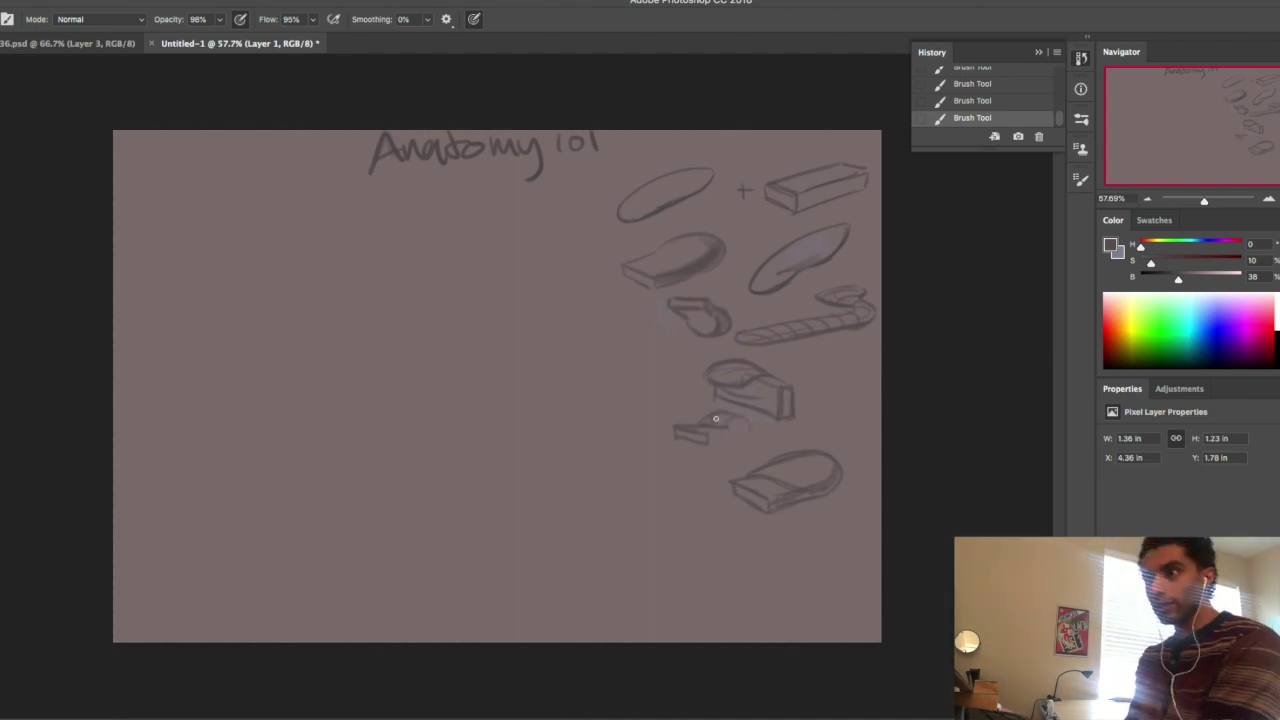
pyautogui.moveTo(730, 436)
pyautogui.mouseDown()
pyautogui.moveTo(709, 442)
pyautogui.moveTo(744, 450)
pyautogui.moveTo(724, 456)
pyautogui.mouseUp()
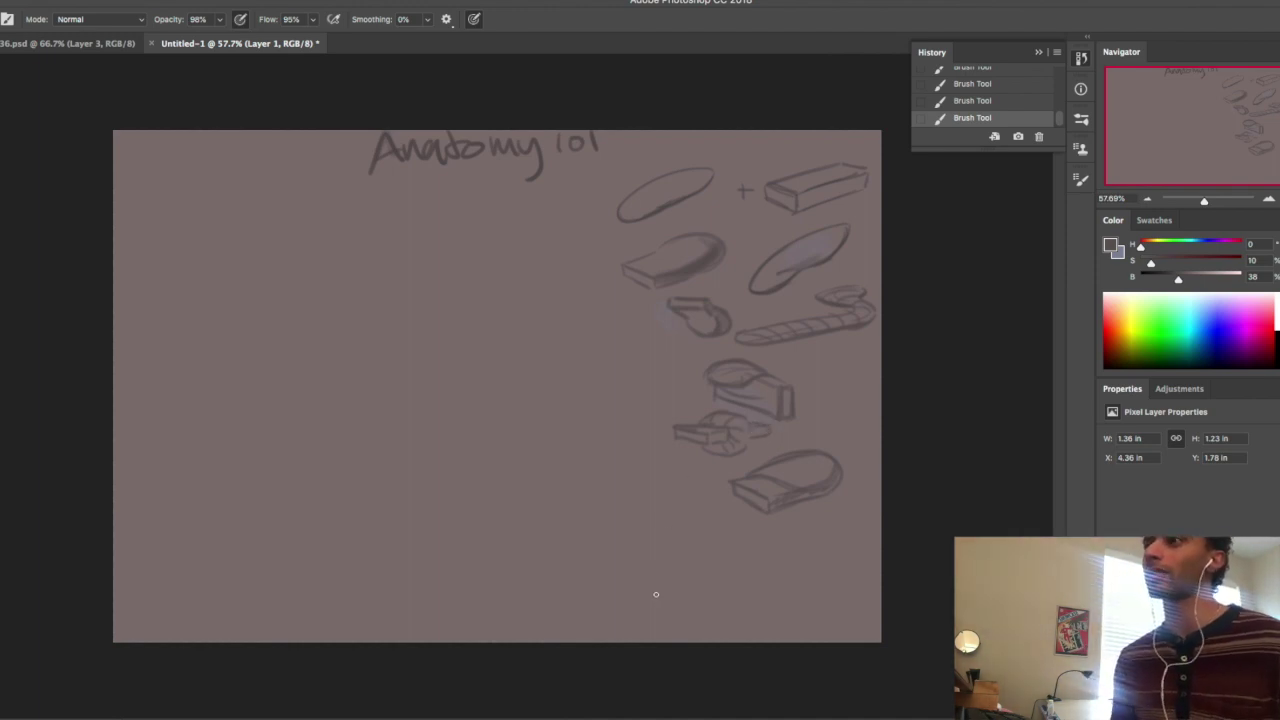
pyautogui.moveTo(837, 248); pyautogui.dragTo(779, 287)
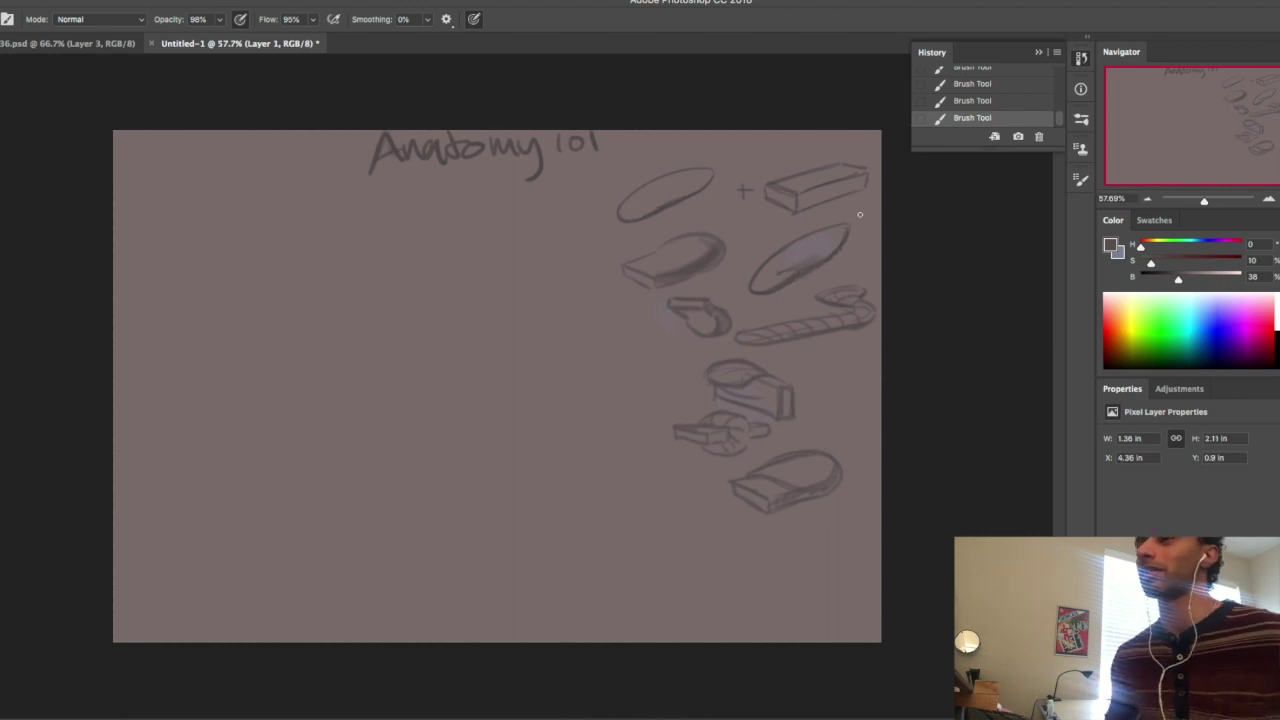
pyautogui.moveTo(859, 214); pyautogui.dragTo(887, 190)
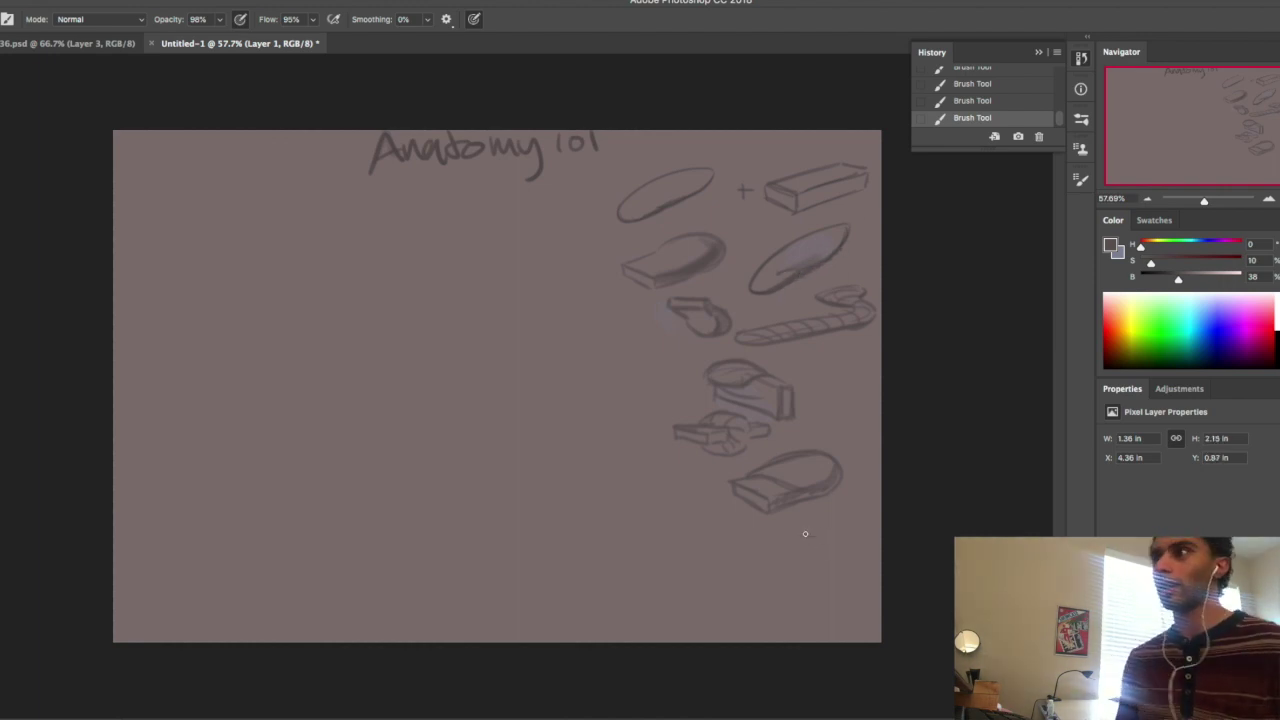
# Sketch a cube rising from a round base, and beside it a bulb shape with a boxy neck and a shadow underneath
pyautogui.moveTo(802, 532)
pyautogui.mouseDown()
pyautogui.moveTo(822, 541)
pyautogui.moveTo(799, 546)
pyautogui.moveTo(844, 533)
pyautogui.moveTo(799, 552)
pyautogui.mouseUp()
pyautogui.moveTo(846, 537)
pyautogui.mouseDown()
pyautogui.moveTo(845, 552)
pyautogui.moveTo(789, 569)
pyautogui.moveTo(842, 570)
pyautogui.moveTo(811, 560)
pyautogui.moveTo(823, 557)
pyautogui.moveTo(856, 566)
pyautogui.moveTo(818, 565)
pyautogui.mouseUp()
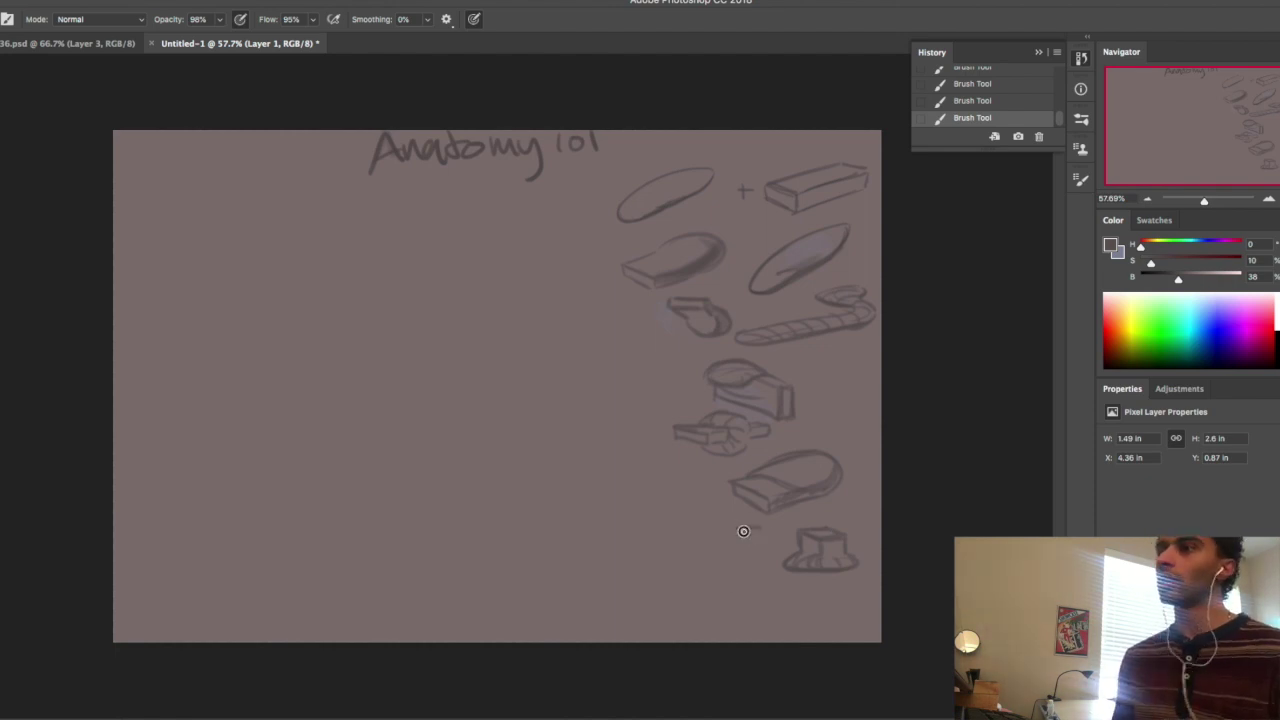
pyautogui.moveTo(749, 534)
pyautogui.mouseDown()
pyautogui.moveTo(770, 534)
pyautogui.moveTo(739, 549)
pyautogui.moveTo(743, 597)
pyautogui.mouseUp()
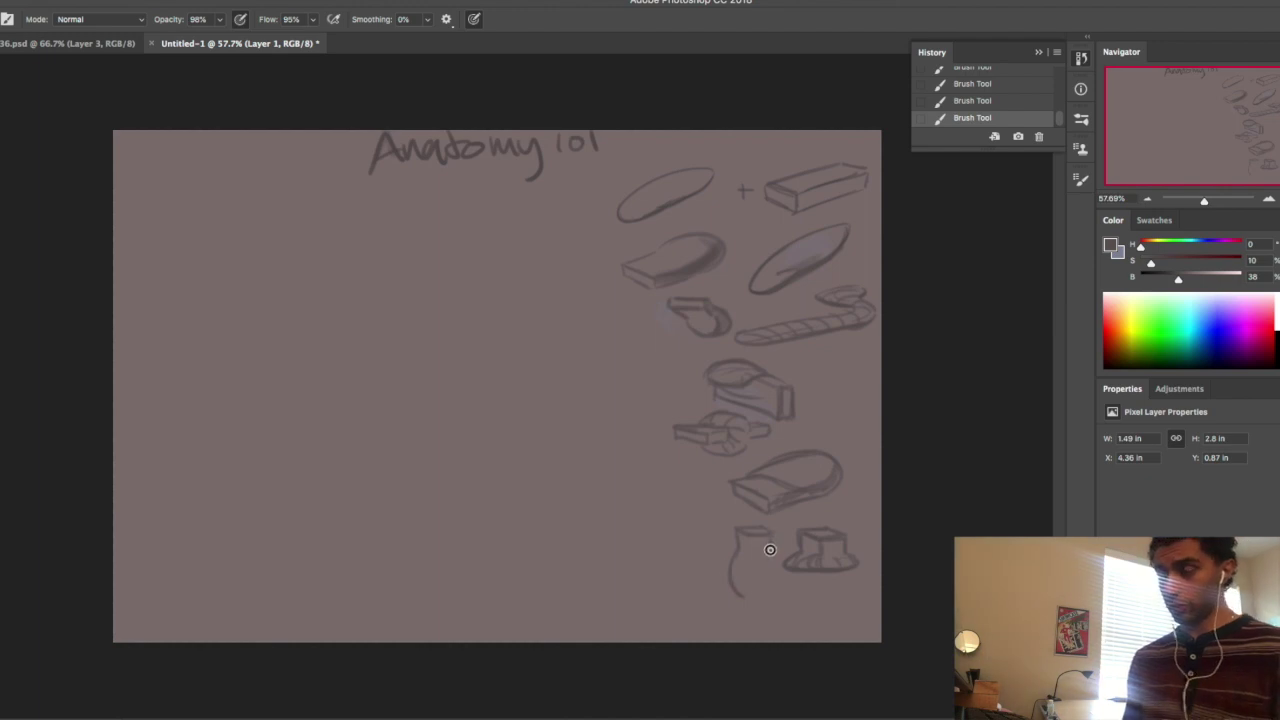
pyautogui.moveTo(771, 553)
pyautogui.mouseDown()
pyautogui.moveTo(769, 593)
pyautogui.moveTo(772, 574)
pyautogui.moveTo(738, 596)
pyautogui.mouseUp()
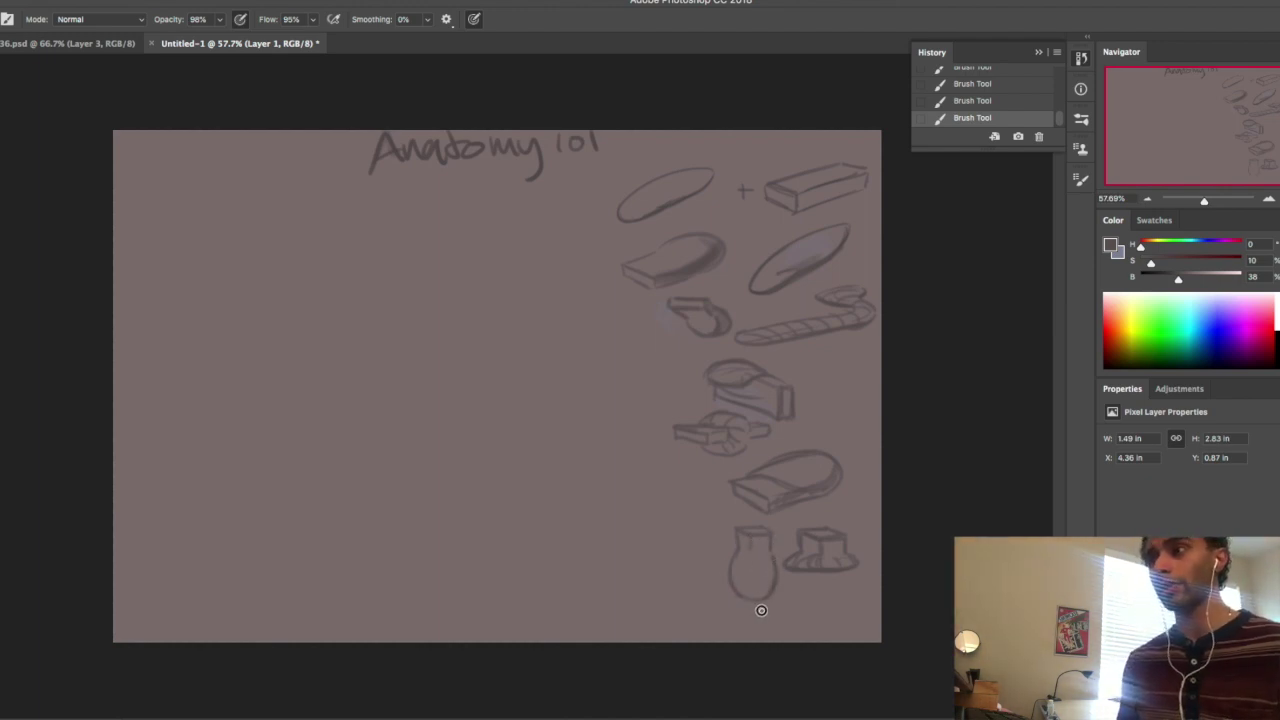
pyautogui.moveTo(766, 608)
pyautogui.mouseDown()
pyautogui.moveTo(749, 614)
pyautogui.moveTo(775, 618)
pyautogui.mouseUp()
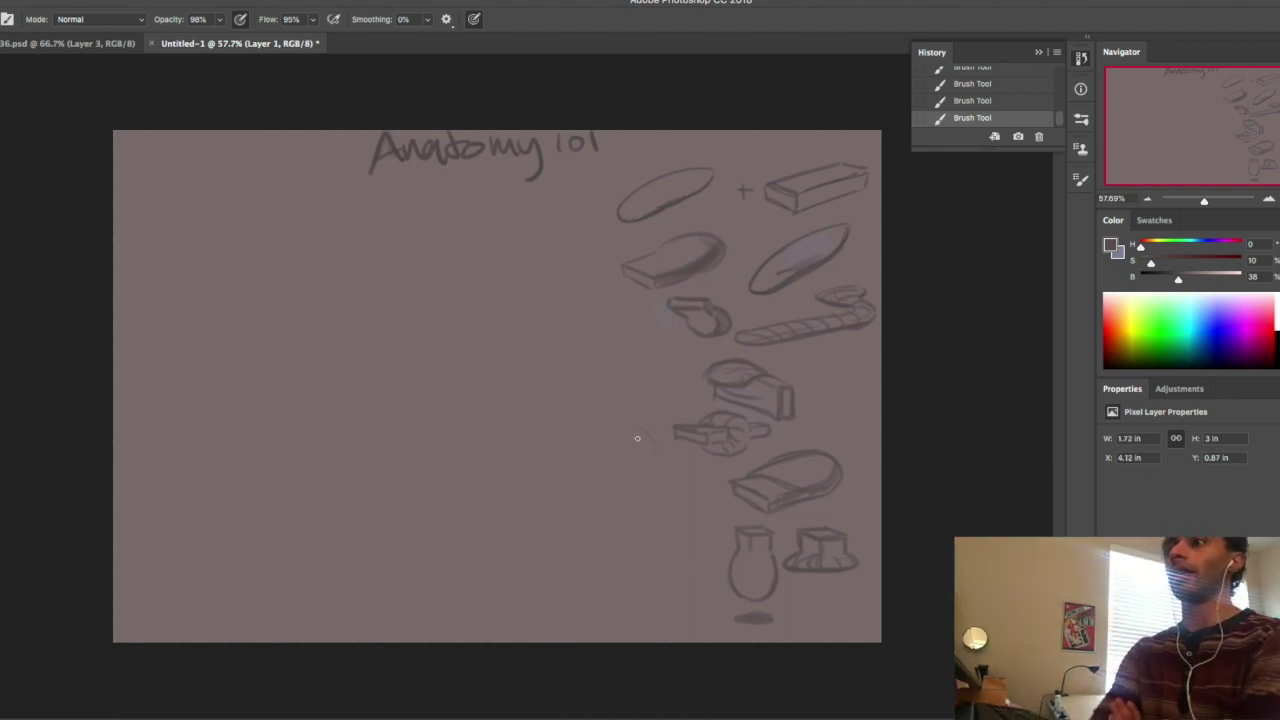
# Sketch a rounded shoulder muscle beside the shape studies, with the sides of the upper arm extending below it
pyautogui.moveTo(634, 424); pyautogui.dragTo(658, 462)
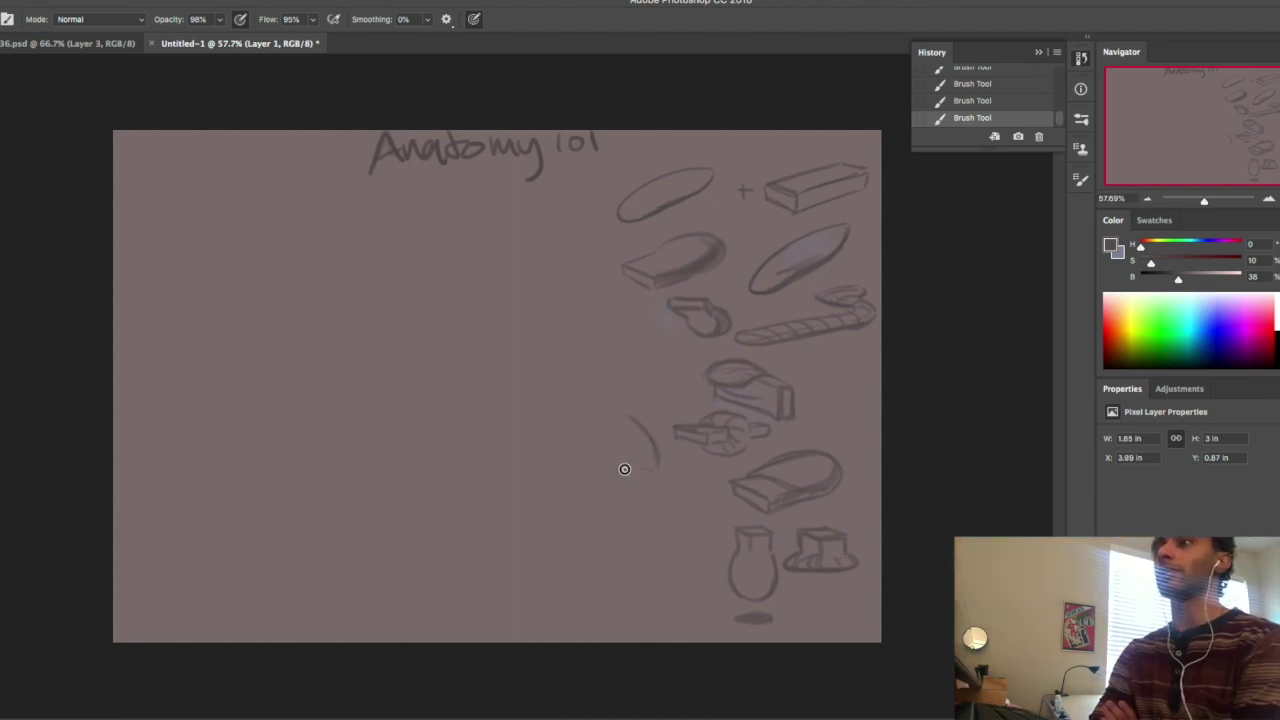
pyautogui.moveTo(600, 428)
pyautogui.mouseDown()
pyautogui.moveTo(650, 469)
pyautogui.moveTo(629, 465)
pyautogui.mouseUp()
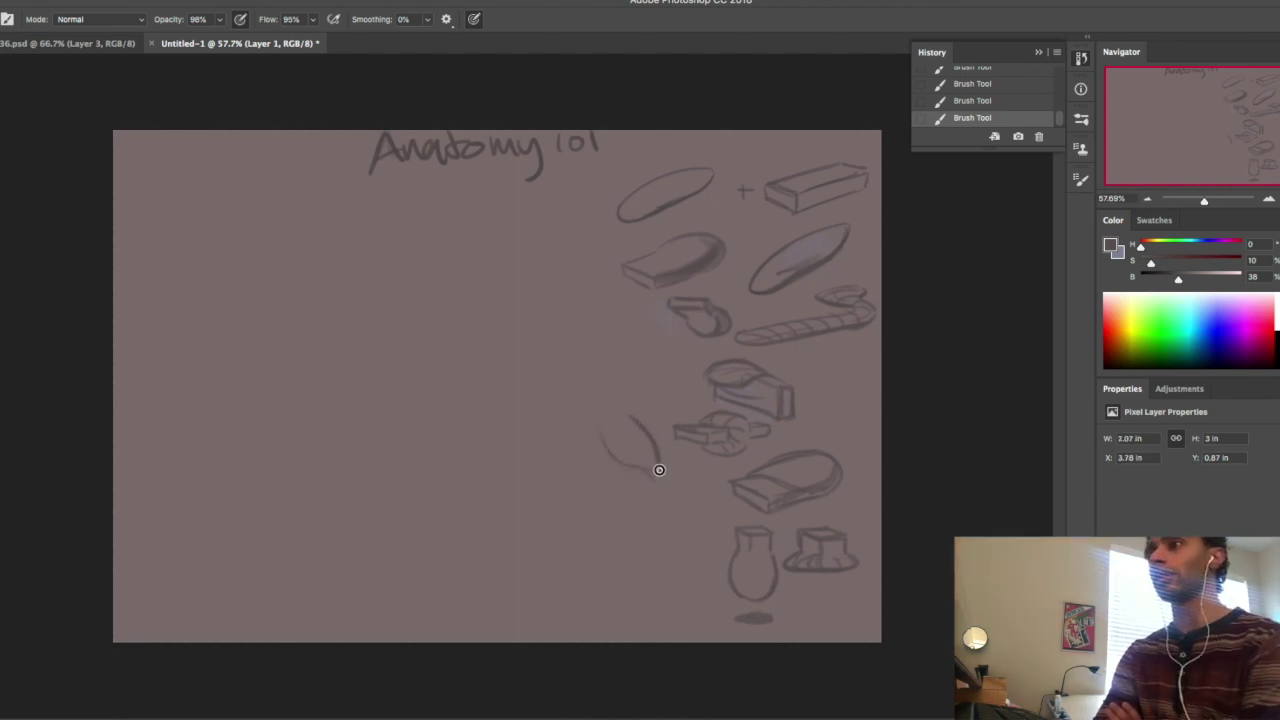
pyautogui.moveTo(606, 445); pyautogui.dragTo(628, 528)
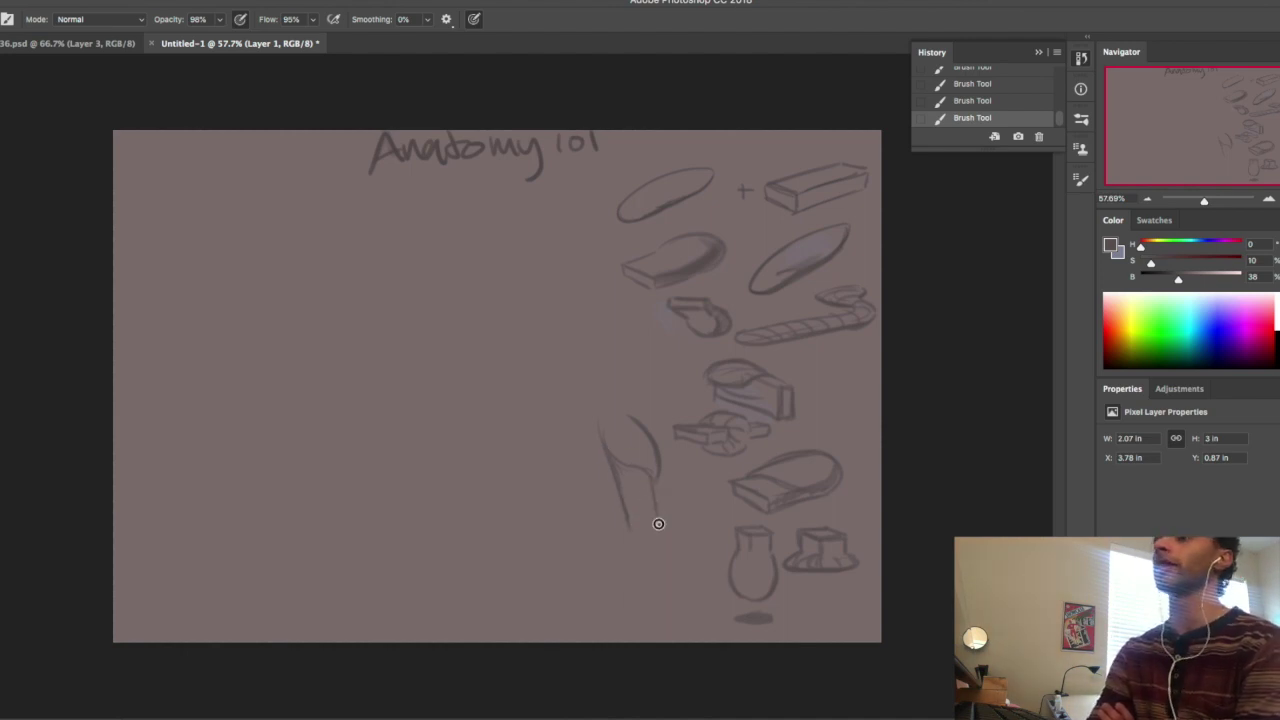
# Add the upper arm's outer muscle bulge and sketch the tapering forearm down to a boxy wrist
pyautogui.moveTo(646, 503); pyautogui.dragTo(678, 552)
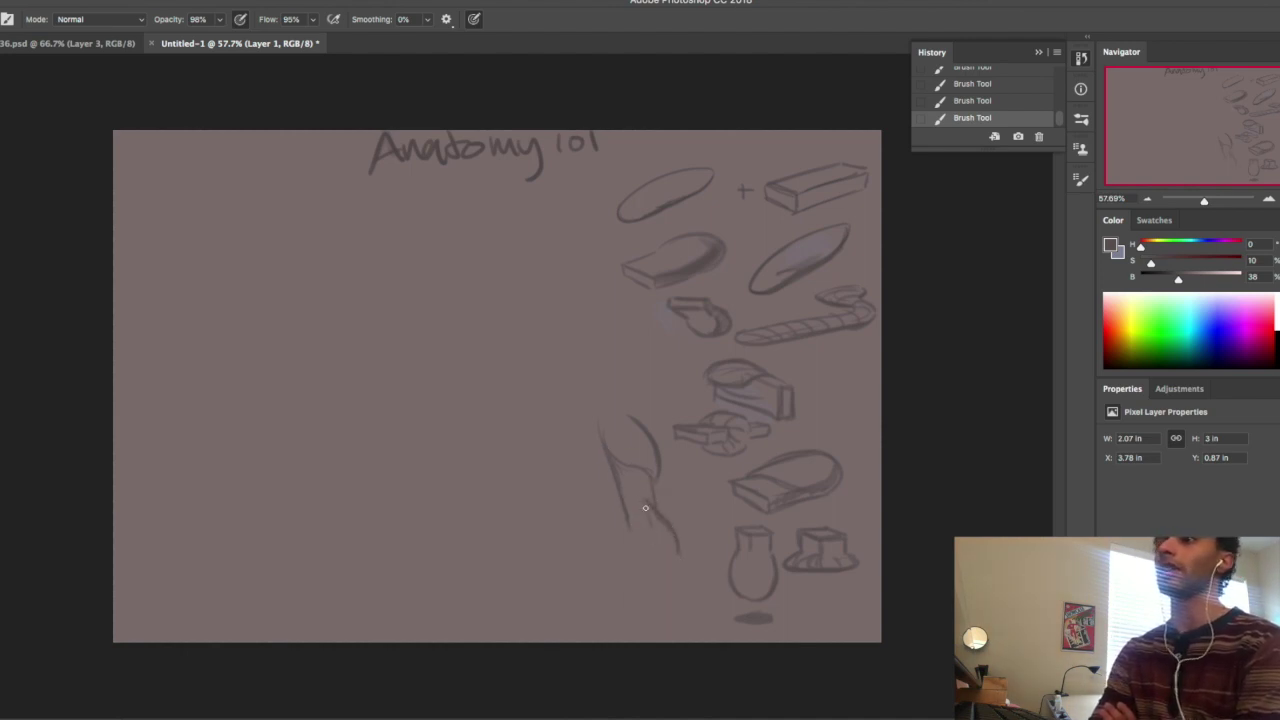
pyautogui.moveTo(645, 508); pyautogui.dragTo(676, 568)
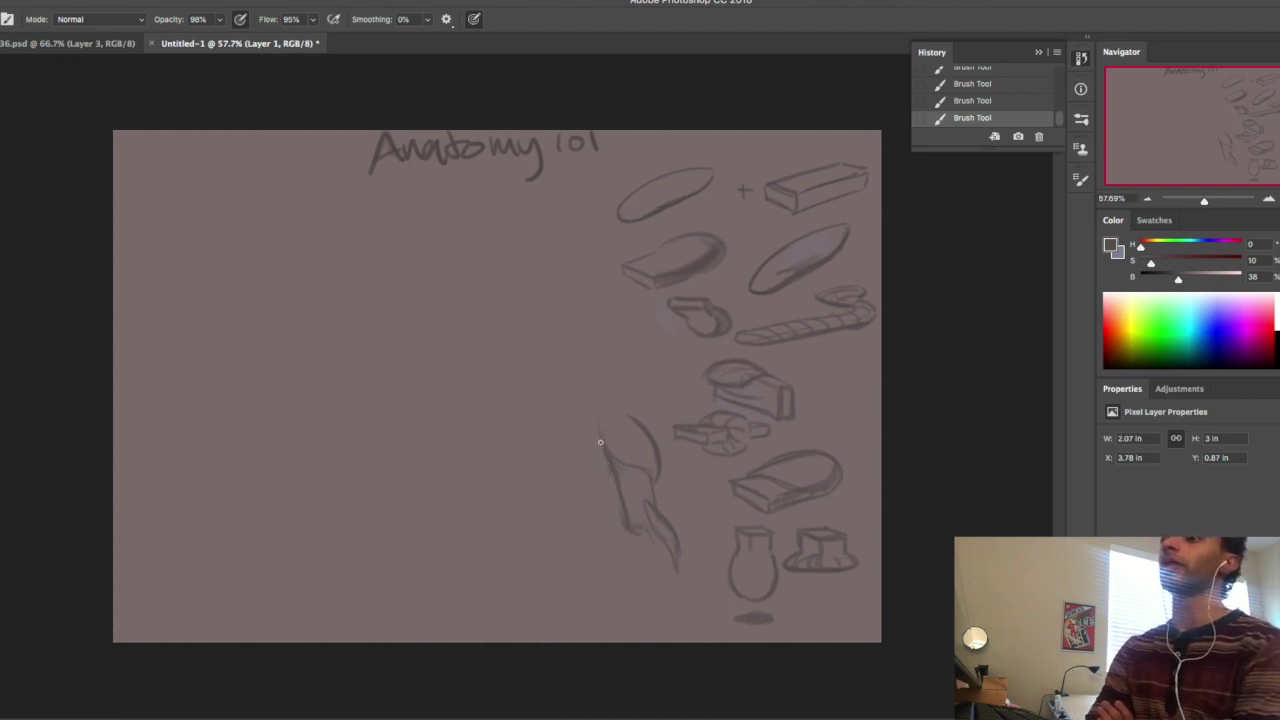
pyautogui.moveTo(604, 454); pyautogui.dragTo(619, 503)
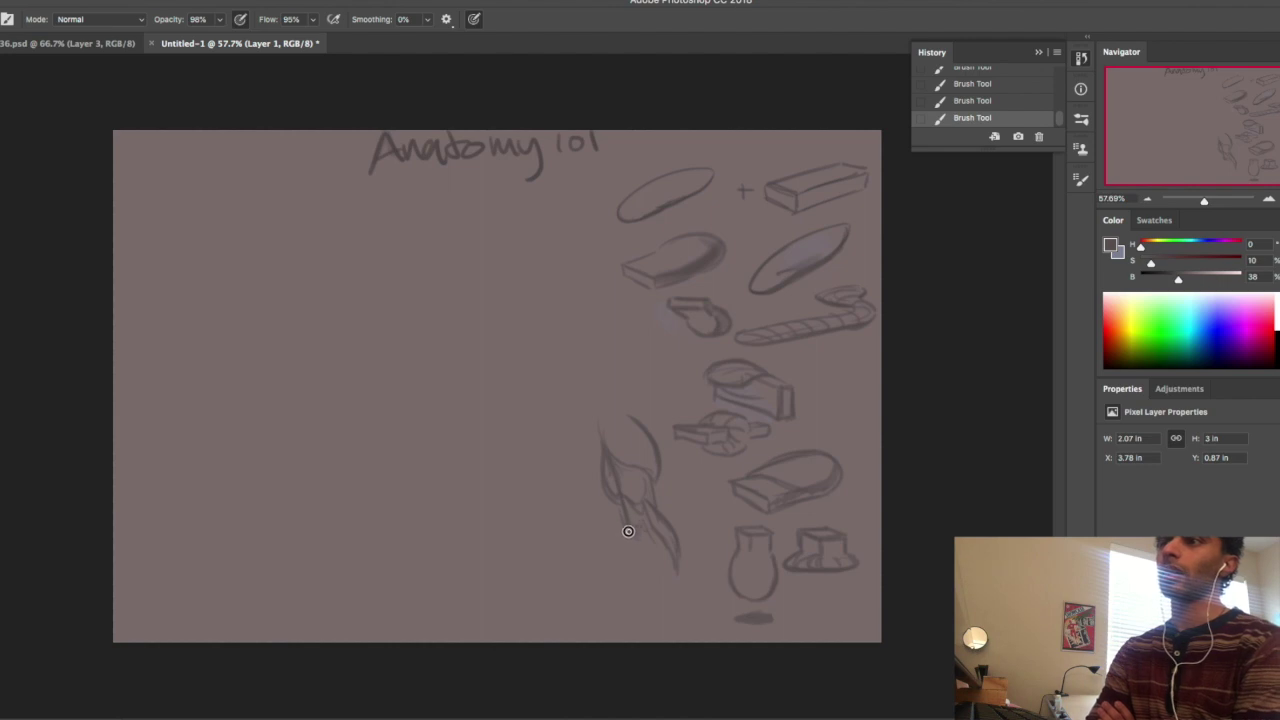
pyautogui.moveTo(634, 550); pyautogui.dragTo(656, 586)
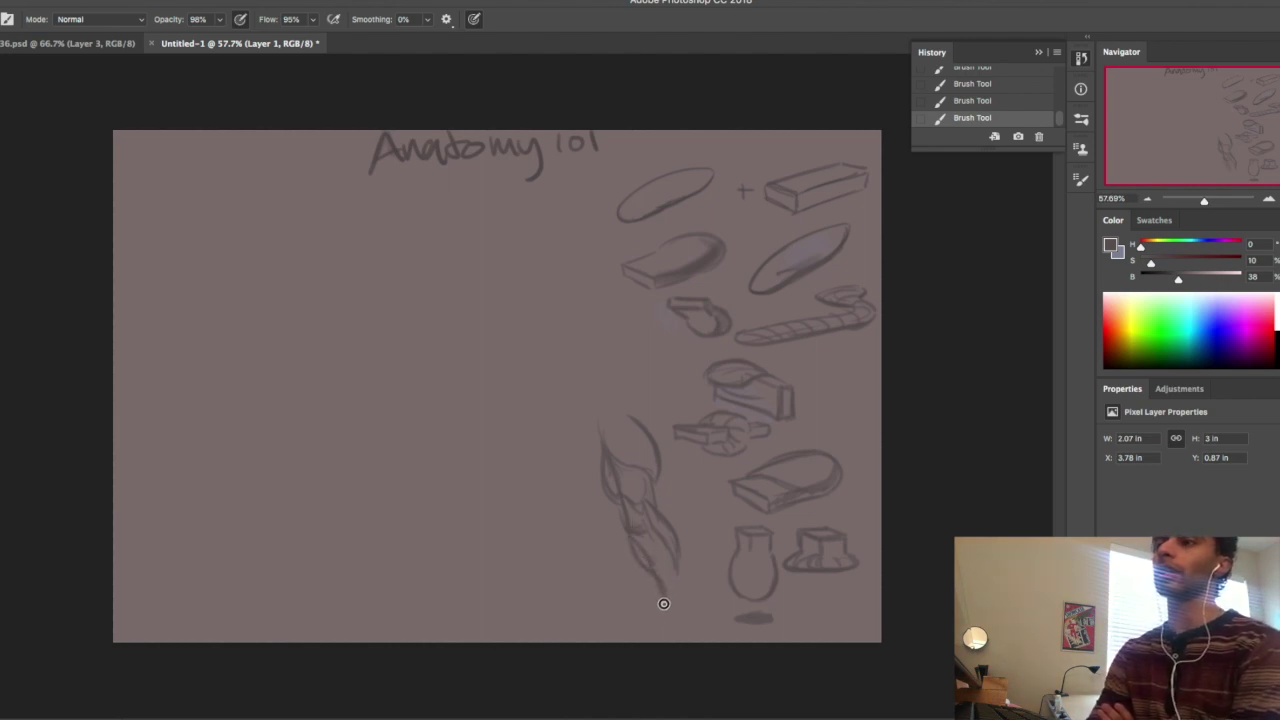
pyautogui.moveTo(679, 567); pyautogui.dragTo(680, 610)
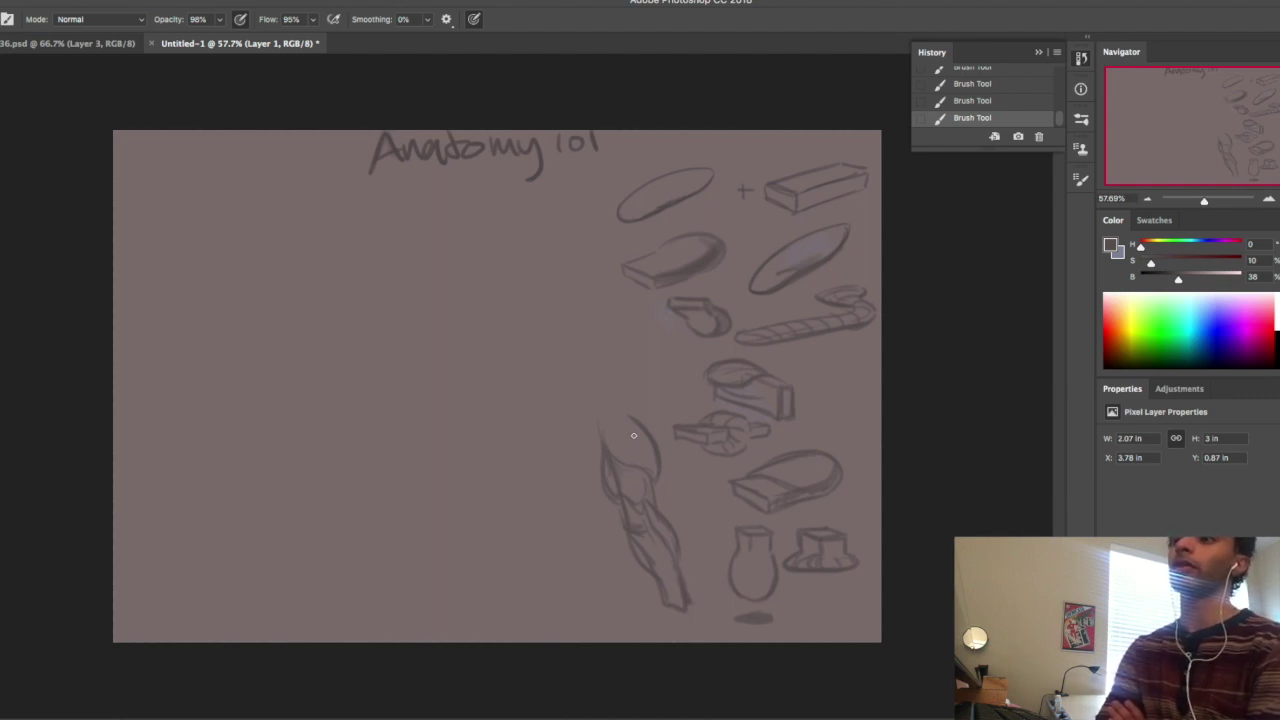
# Erase the overlapping line inside the upper arm and sketch a simple hand with fingers at the wrist
pyautogui.moveTo(618, 481)
pyautogui.mouseDown()
pyautogui.moveTo(611, 471)
pyautogui.moveTo(628, 498)
pyautogui.mouseUp()
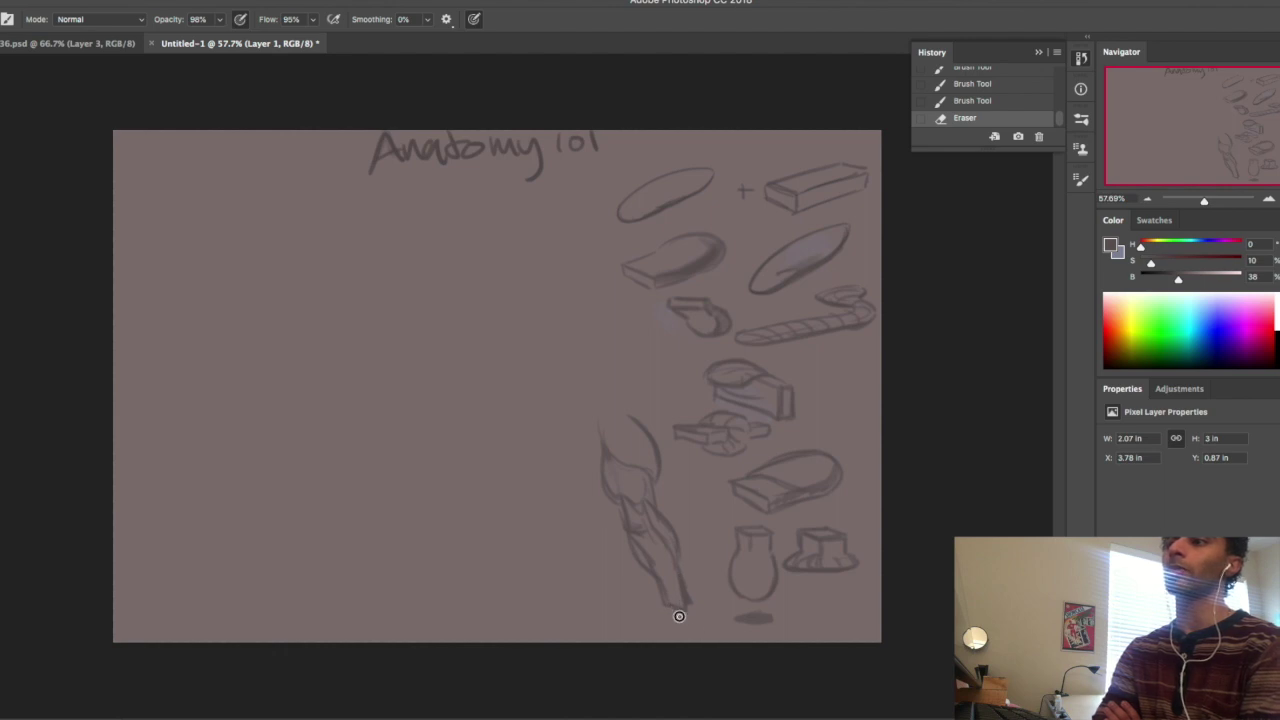
pyautogui.moveTo(680, 613); pyautogui.dragTo(684, 631)
pyautogui.moveTo(675, 620)
pyautogui.mouseDown()
pyautogui.moveTo(677, 635)
pyautogui.moveTo(664, 617)
pyautogui.moveTo(653, 626)
pyautogui.mouseUp()
pyautogui.moveTo(655, 627); pyautogui.dragTo(669, 622)
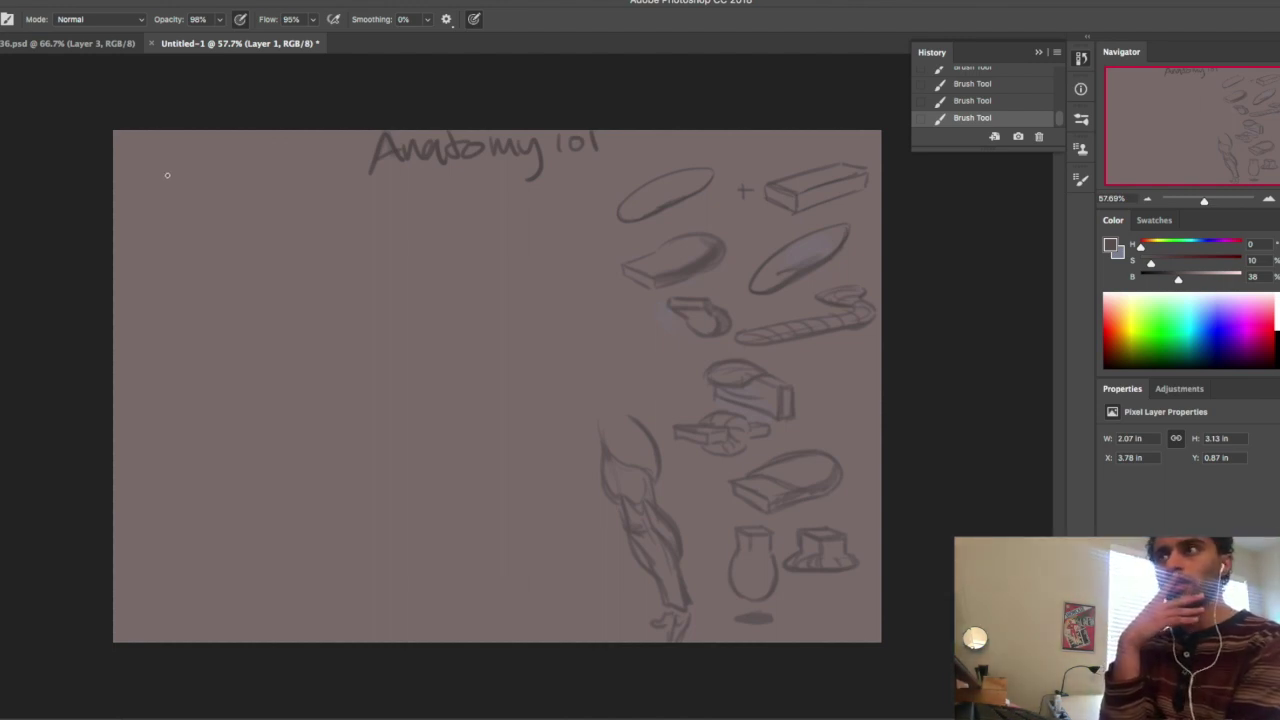
# Sketch a thigh in the canvas's upper-left area as a long narrow box with curved muscle contours on both sides
pyautogui.moveTo(153, 153); pyautogui.dragTo(192, 205)
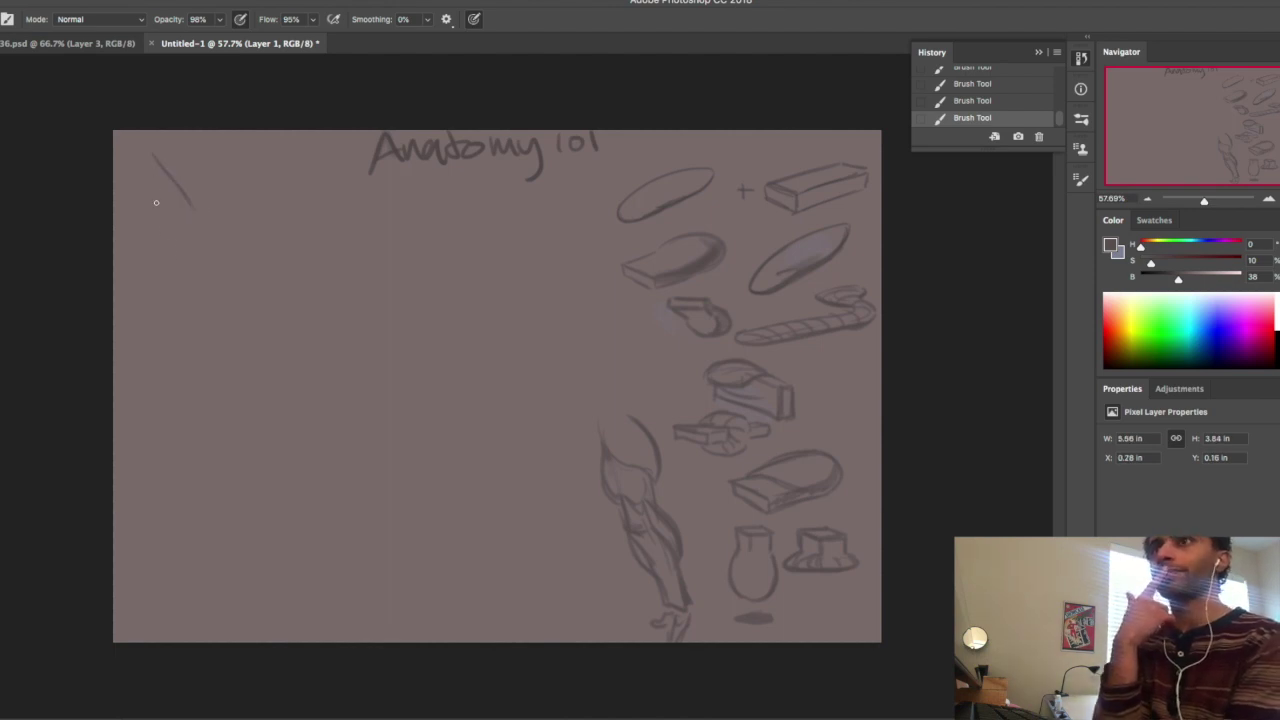
pyautogui.moveTo(184, 207); pyautogui.dragTo(197, 253)
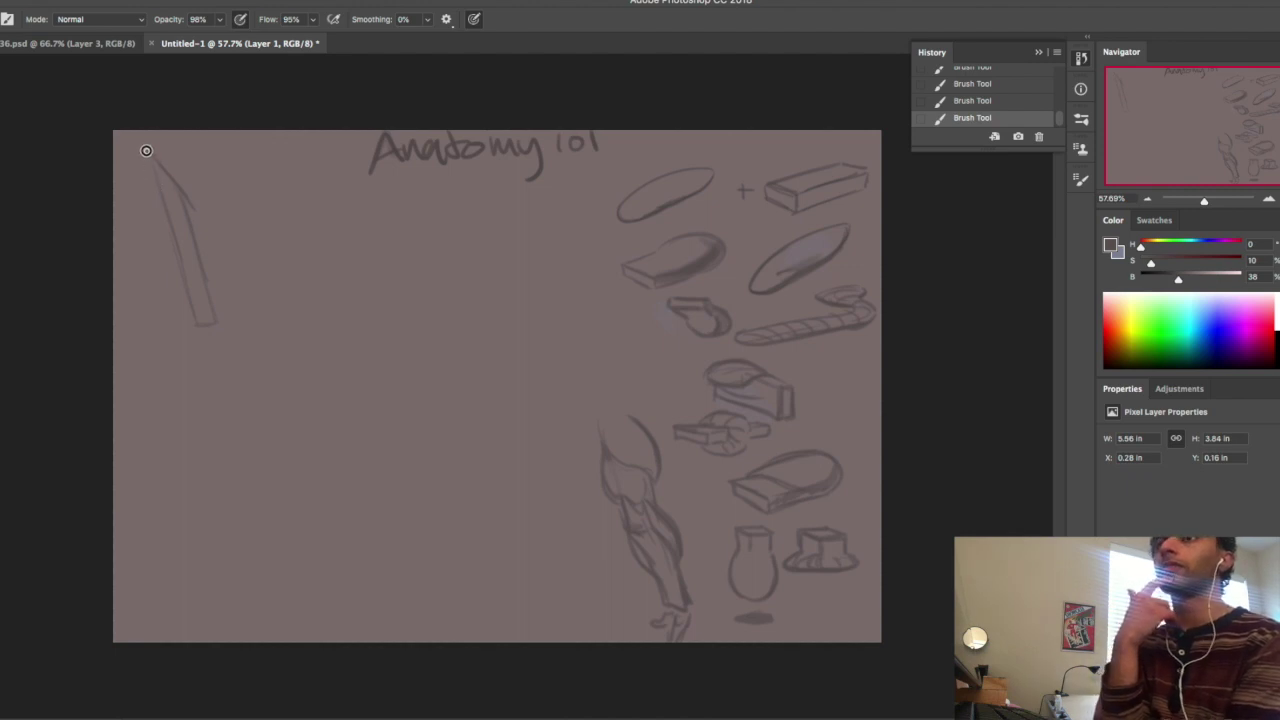
pyautogui.moveTo(148, 152); pyautogui.dragTo(167, 260)
pyautogui.moveTo(146, 202); pyautogui.dragTo(182, 274)
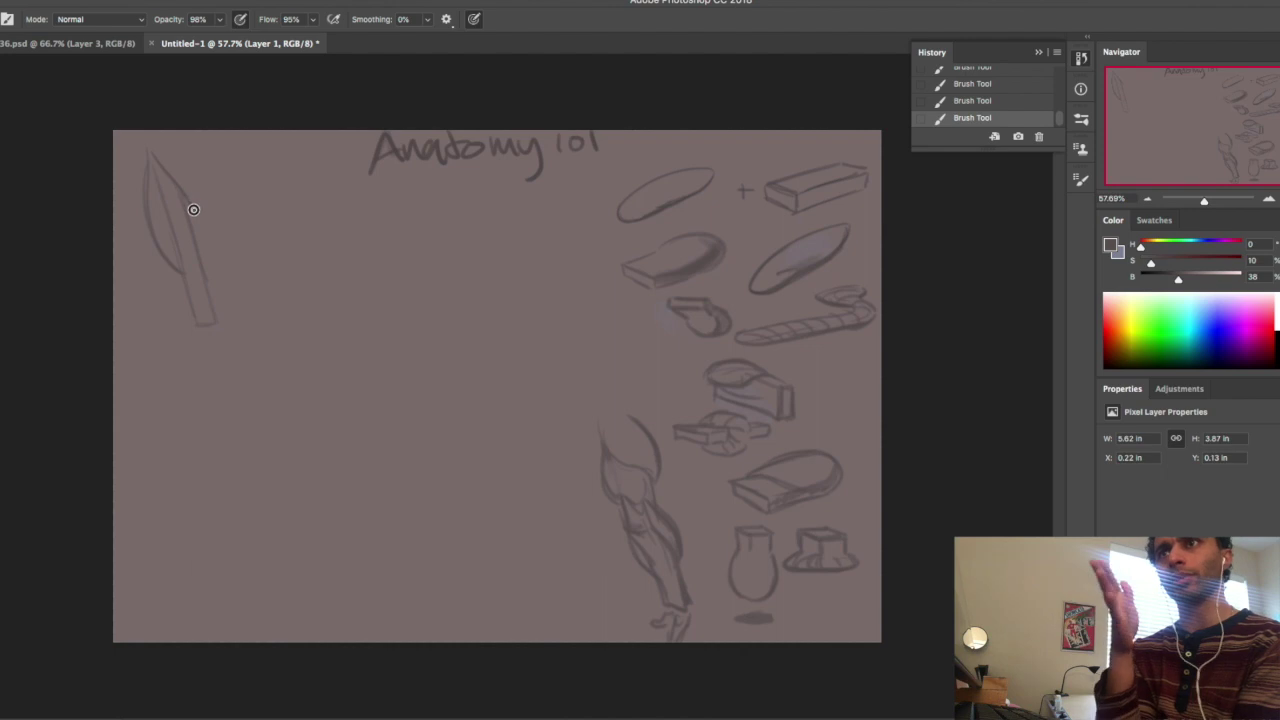
pyautogui.moveTo(193, 210); pyautogui.dragTo(202, 265)
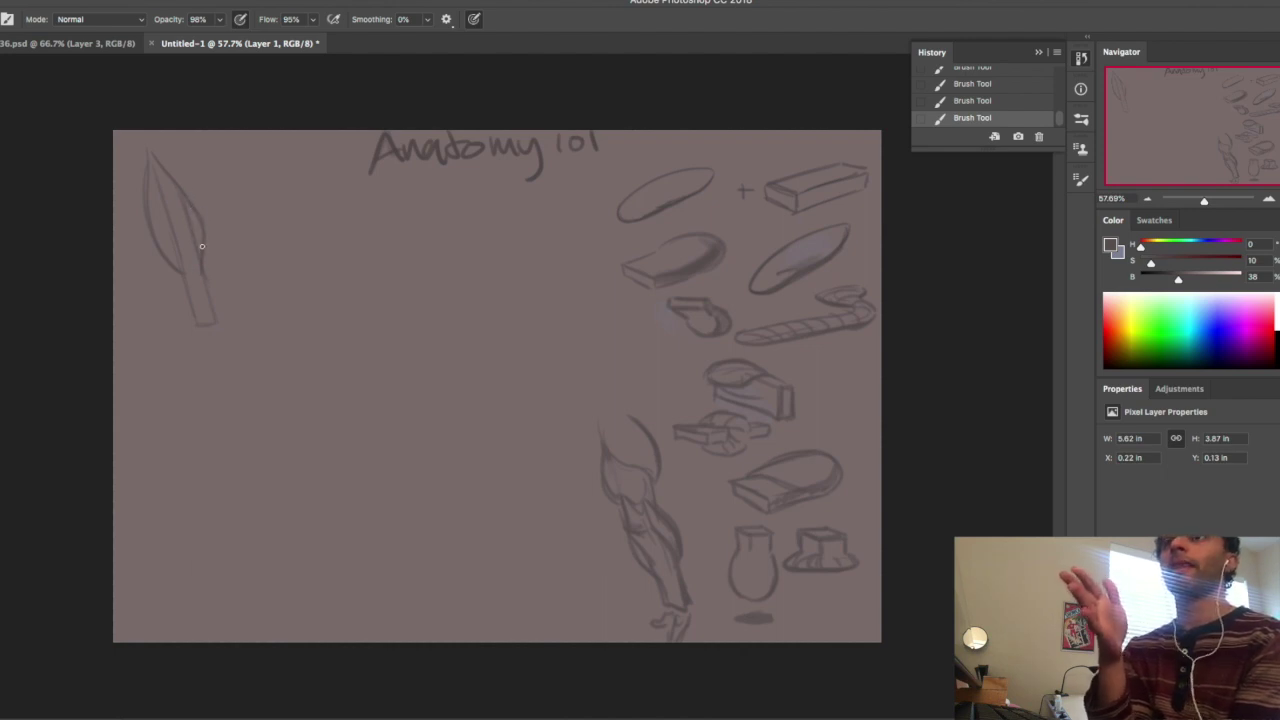
# Erase the box construction lines inside the thigh and redraw its inner contour down to the knee
pyautogui.press('e')
pyautogui.moveTo(166, 207); pyautogui.dragTo(190, 268)
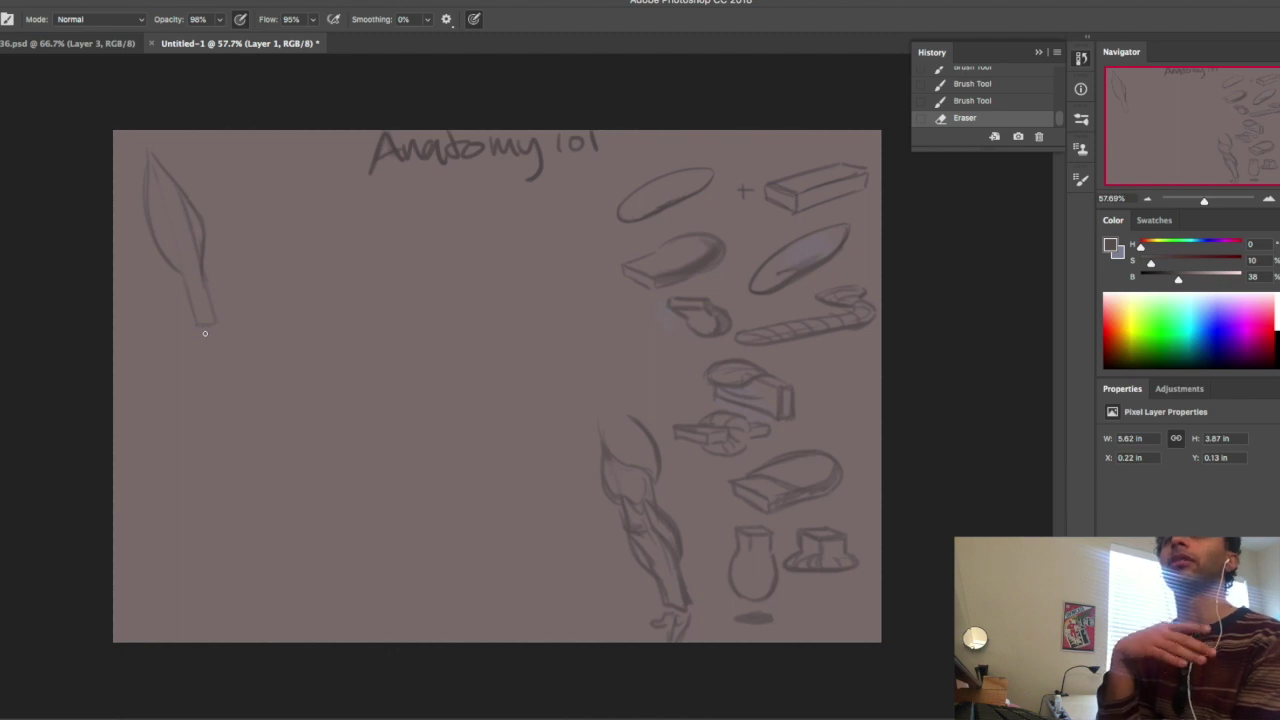
pyautogui.moveTo(183, 285); pyautogui.dragTo(187, 298)
pyautogui.moveTo(172, 266); pyautogui.dragTo(196, 322)
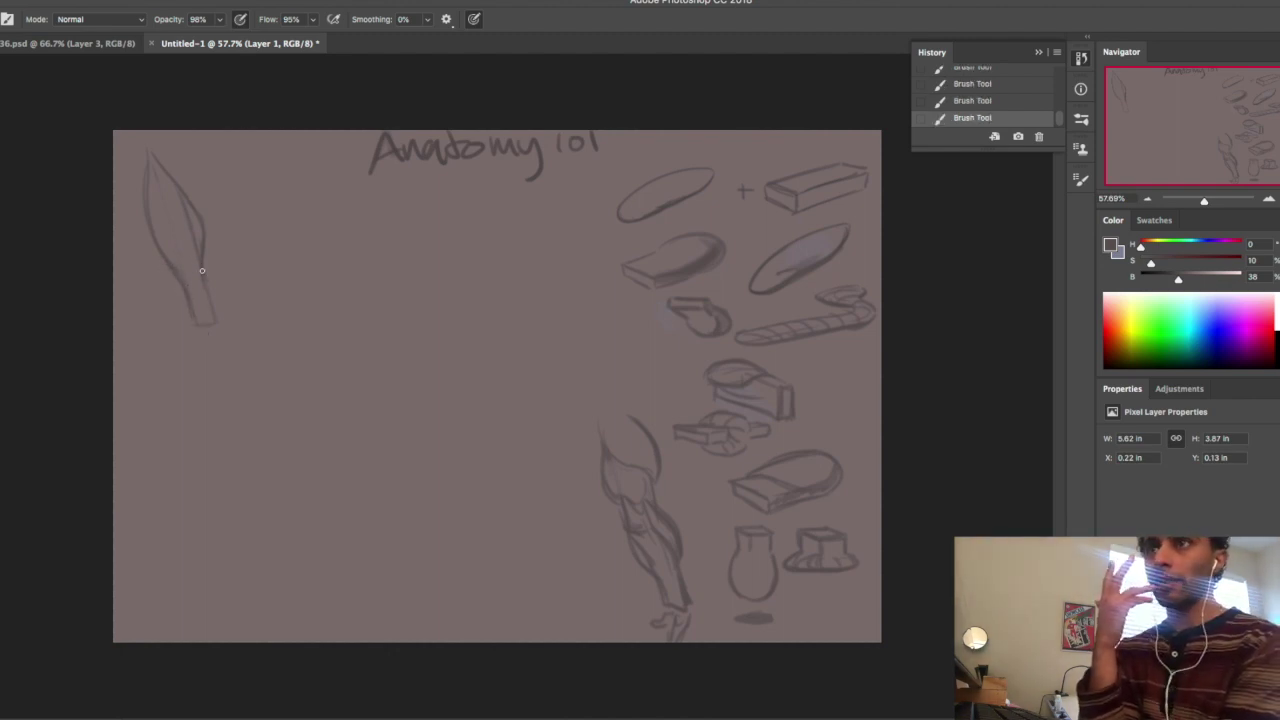
# Sketch the knee, bulging calf and foot below the thigh, then erase the knee's construction lines and redraw the outer contour
pyautogui.moveTo(200, 262); pyautogui.dragTo(218, 336)
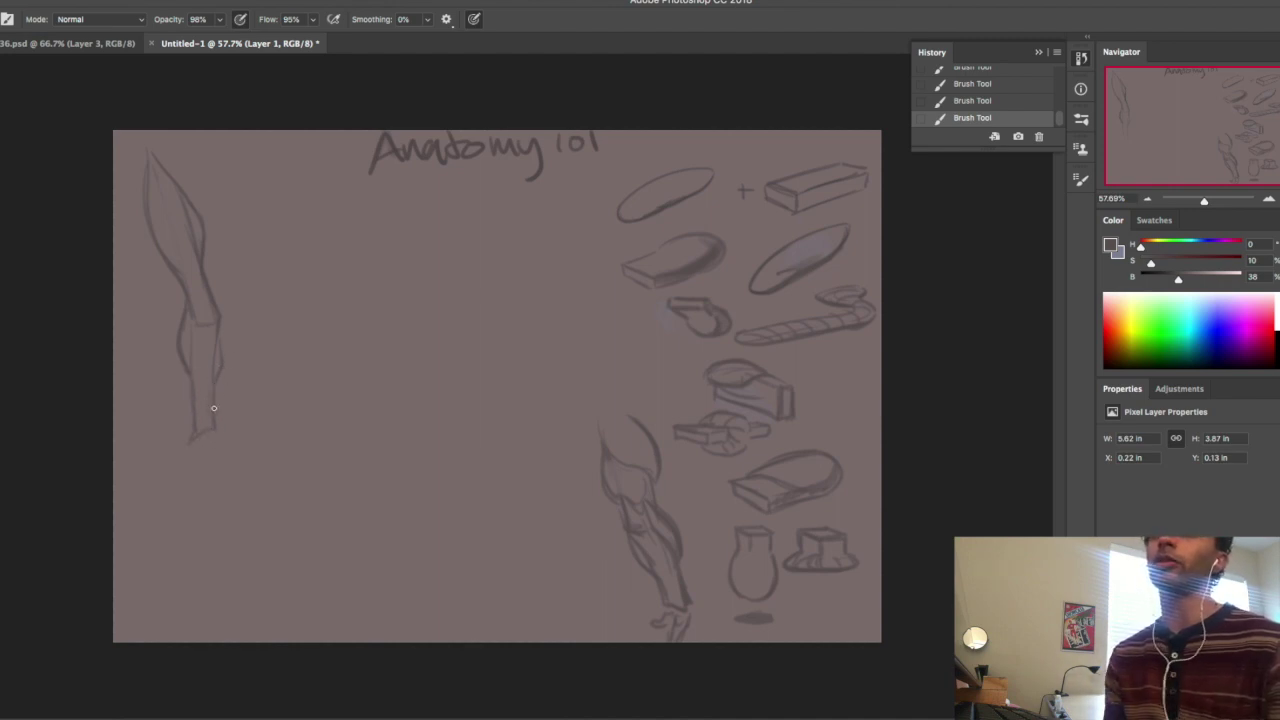
pyautogui.moveTo(195, 449)
pyautogui.mouseDown()
pyautogui.moveTo(218, 470)
pyautogui.moveTo(231, 468)
pyautogui.moveTo(198, 477)
pyautogui.mouseUp()
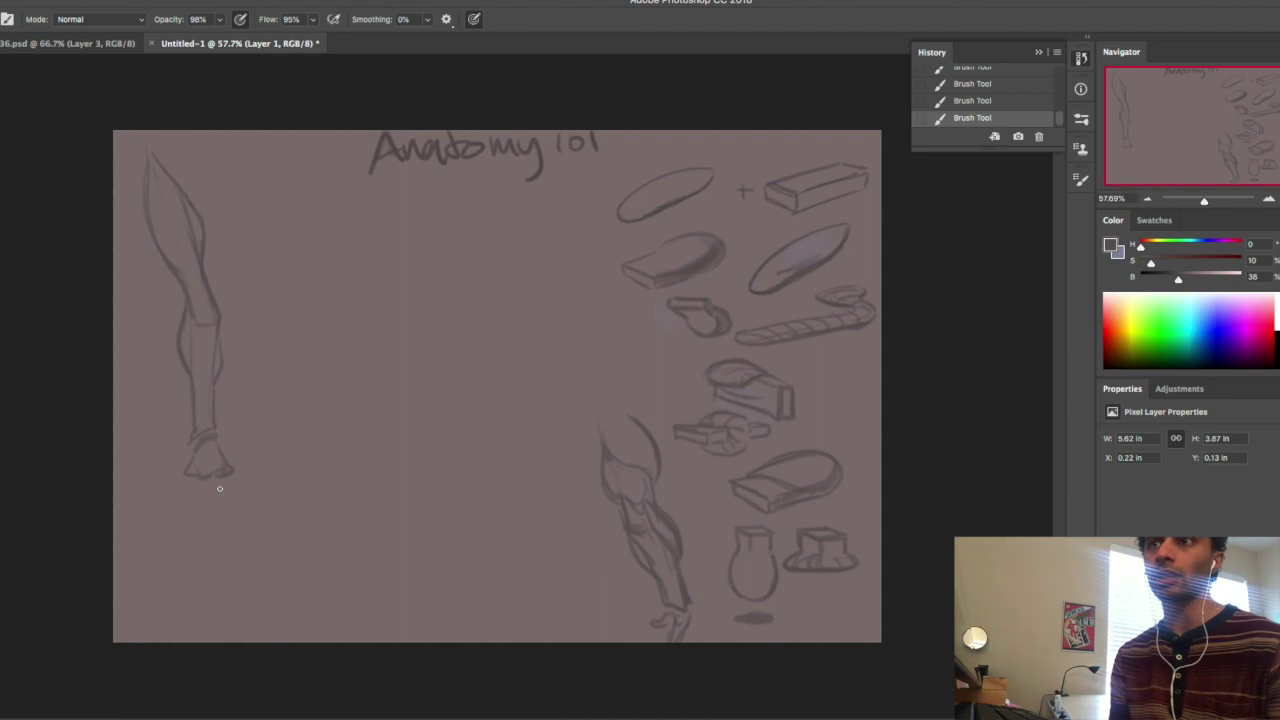
pyautogui.press('e')
pyautogui.moveTo(198, 324)
pyautogui.mouseDown()
pyautogui.moveTo(219, 302)
pyautogui.moveTo(230, 345)
pyautogui.mouseUp()
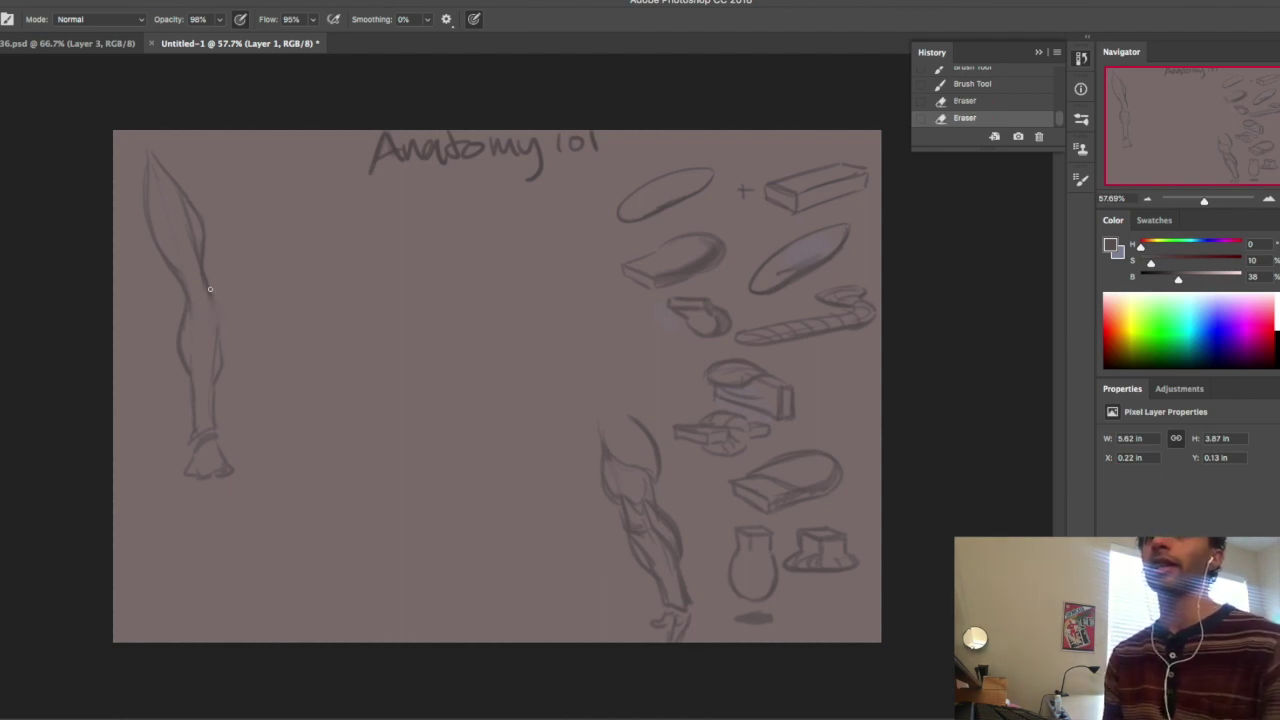
pyautogui.moveTo(202, 271); pyautogui.dragTo(208, 287)
pyautogui.moveTo(208, 287)
pyautogui.mouseDown()
pyautogui.moveTo(215, 350)
pyautogui.moveTo(215, 321)
pyautogui.mouseUp()
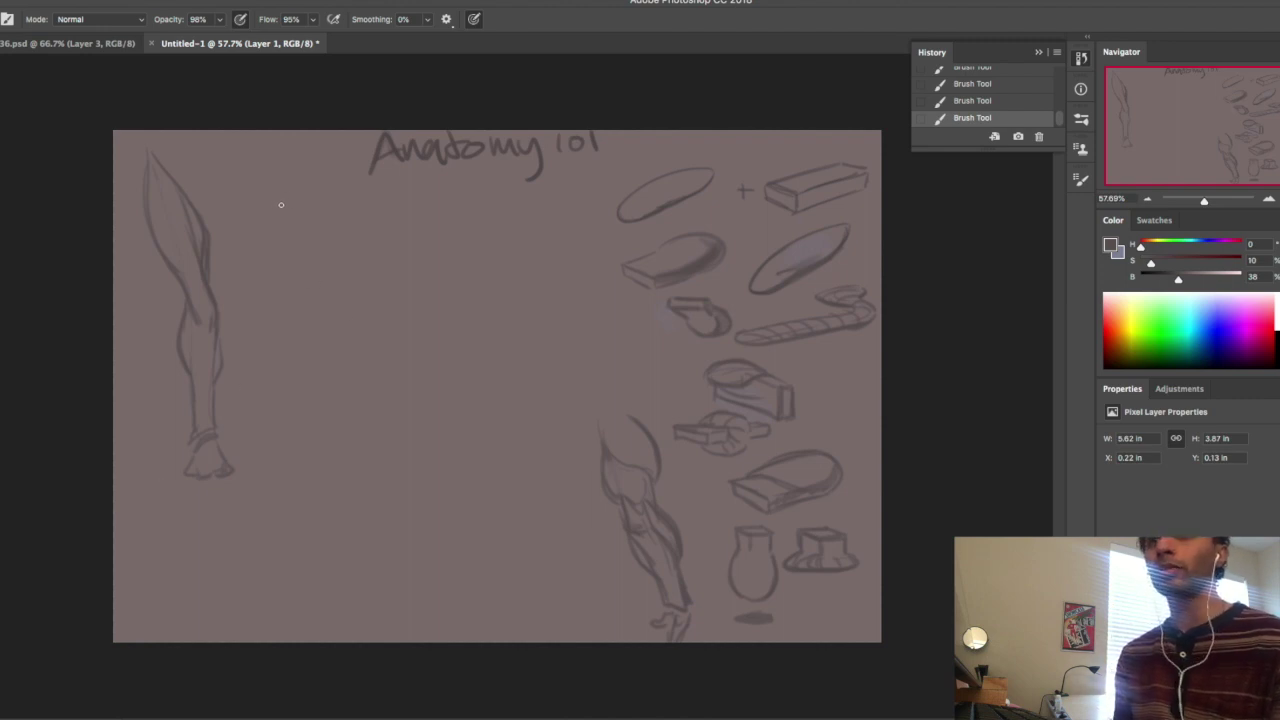
# Sketch a second thigh beside the first leg as a tapering oval with an inner muscle contour line
pyautogui.moveTo(277, 197)
pyautogui.mouseDown()
pyautogui.moveTo(325, 188)
pyautogui.moveTo(287, 193)
pyautogui.moveTo(323, 190)
pyautogui.moveTo(270, 214)
pyautogui.moveTo(310, 184)
pyautogui.moveTo(283, 202)
pyautogui.moveTo(322, 214)
pyautogui.moveTo(329, 202)
pyautogui.moveTo(324, 253)
pyautogui.mouseUp()
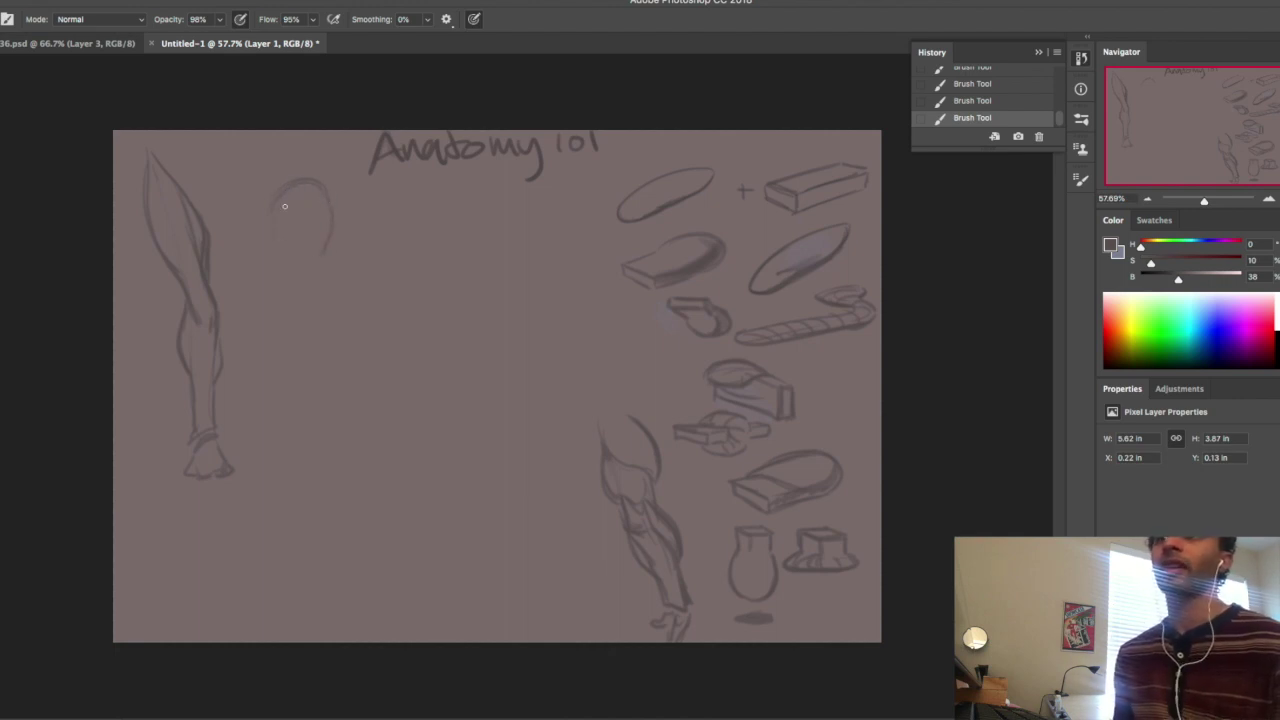
pyautogui.moveTo(272, 202); pyautogui.dragTo(268, 256)
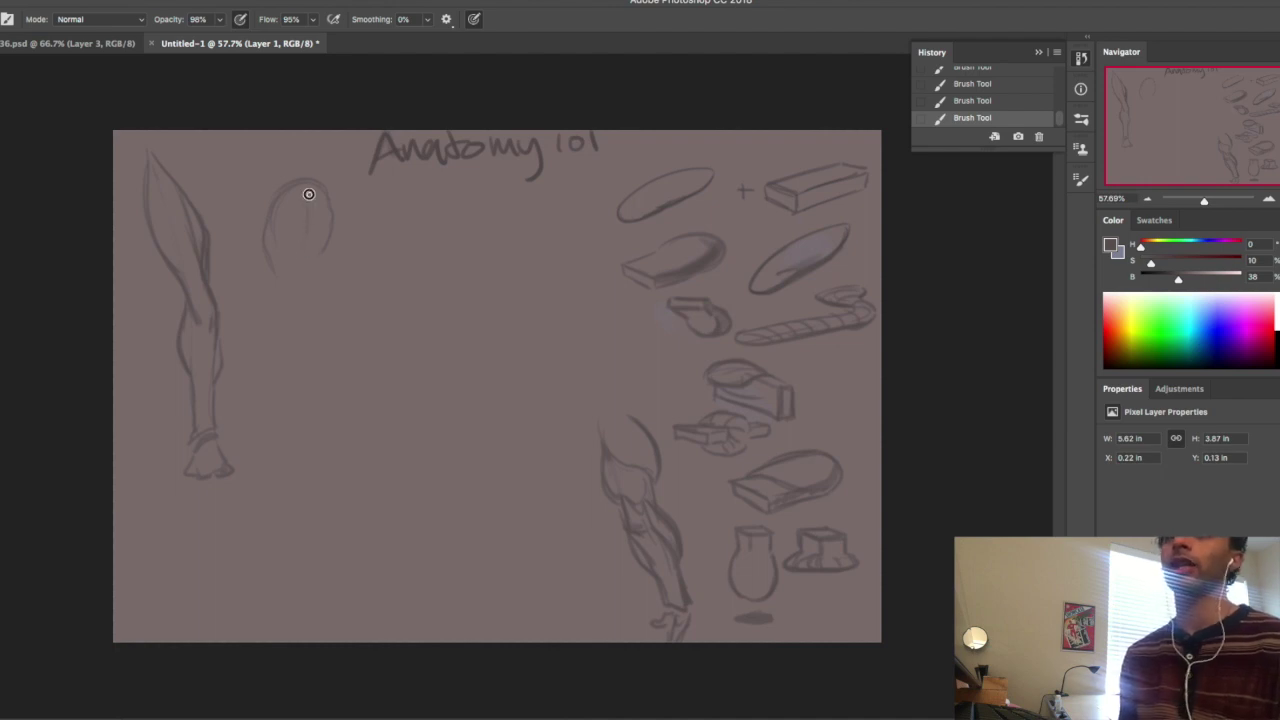
pyautogui.moveTo(306, 281)
pyautogui.mouseDown()
pyautogui.moveTo(287, 309)
pyautogui.moveTo(323, 254)
pyautogui.mouseUp()
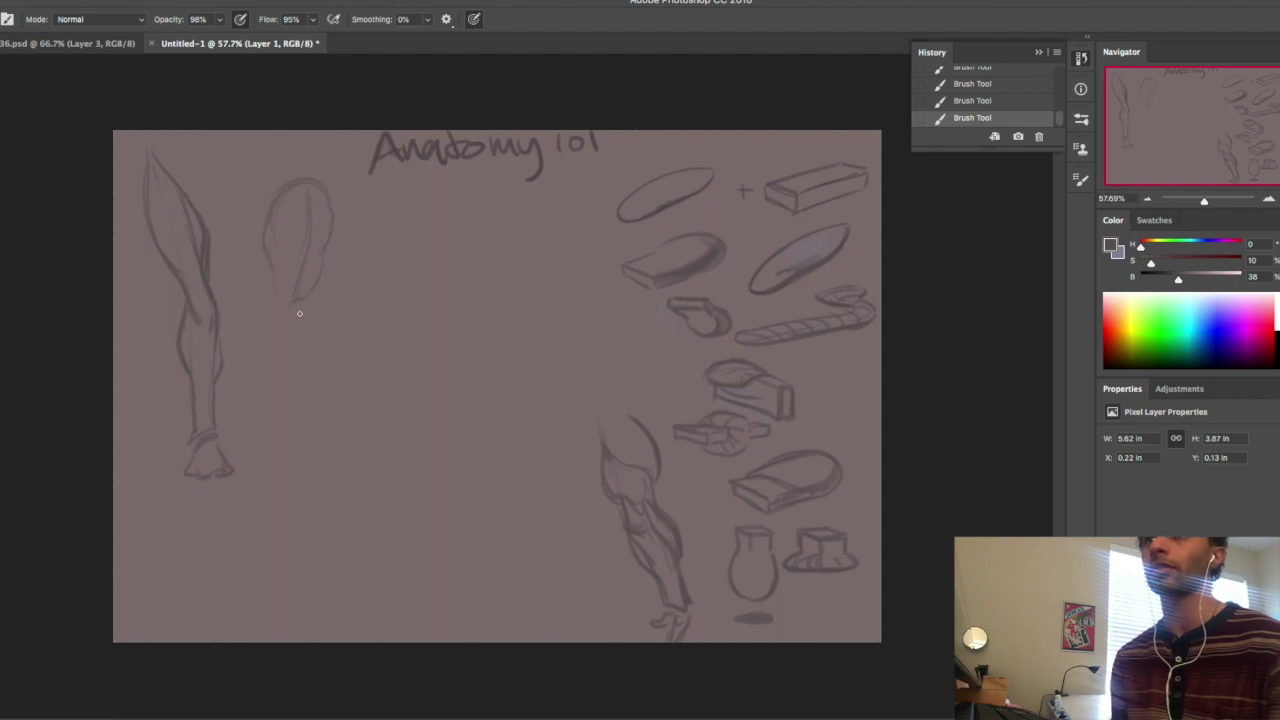
# Sketch the second leg's boxy knee, oval calf, narrow shin and foot with toes below its thigh
pyautogui.moveTo(279, 297)
pyautogui.mouseDown()
pyautogui.moveTo(281, 336)
pyautogui.moveTo(308, 338)
pyautogui.moveTo(310, 325)
pyautogui.moveTo(297, 383)
pyautogui.moveTo(321, 386)
pyautogui.mouseUp()
pyautogui.moveTo(311, 325); pyautogui.dragTo(318, 390)
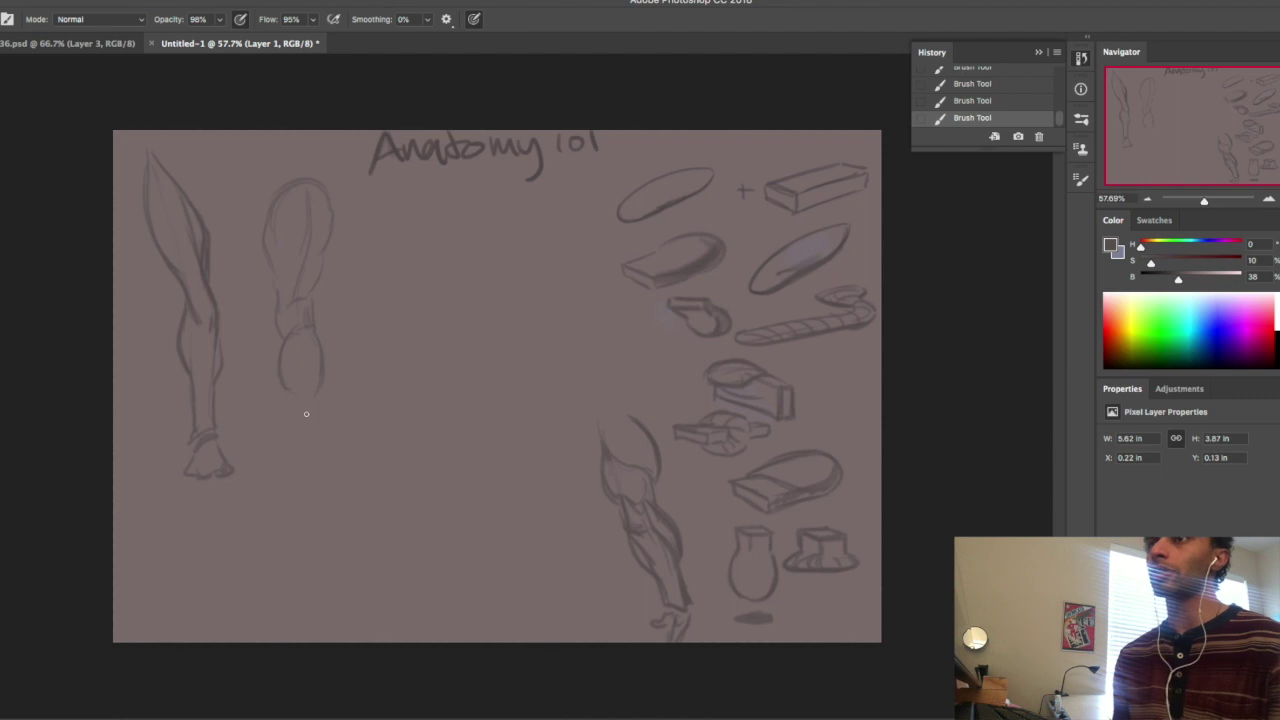
pyautogui.moveTo(295, 393)
pyautogui.mouseDown()
pyautogui.moveTo(312, 388)
pyautogui.moveTo(306, 445)
pyautogui.moveTo(291, 453)
pyautogui.mouseUp()
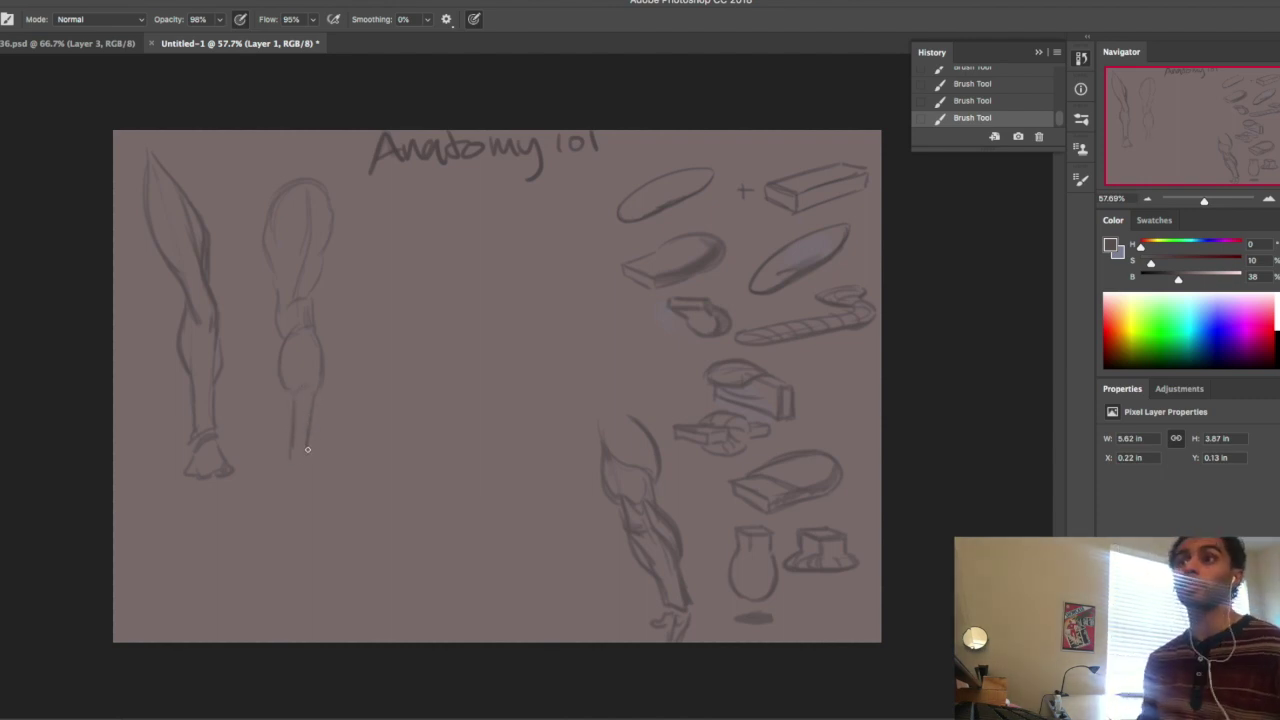
pyautogui.moveTo(286, 464); pyautogui.dragTo(285, 464)
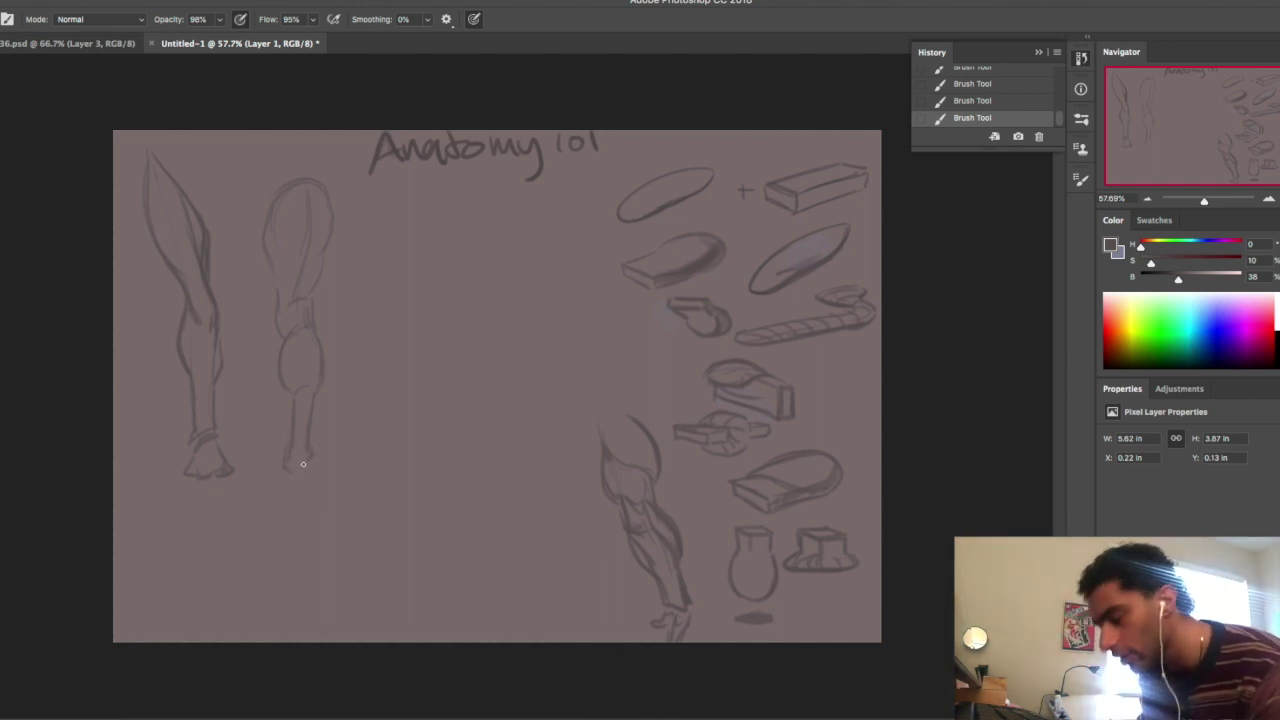
pyautogui.moveTo(289, 474)
pyautogui.mouseDown()
pyautogui.moveTo(300, 492)
pyautogui.moveTo(323, 490)
pyautogui.mouseUp()
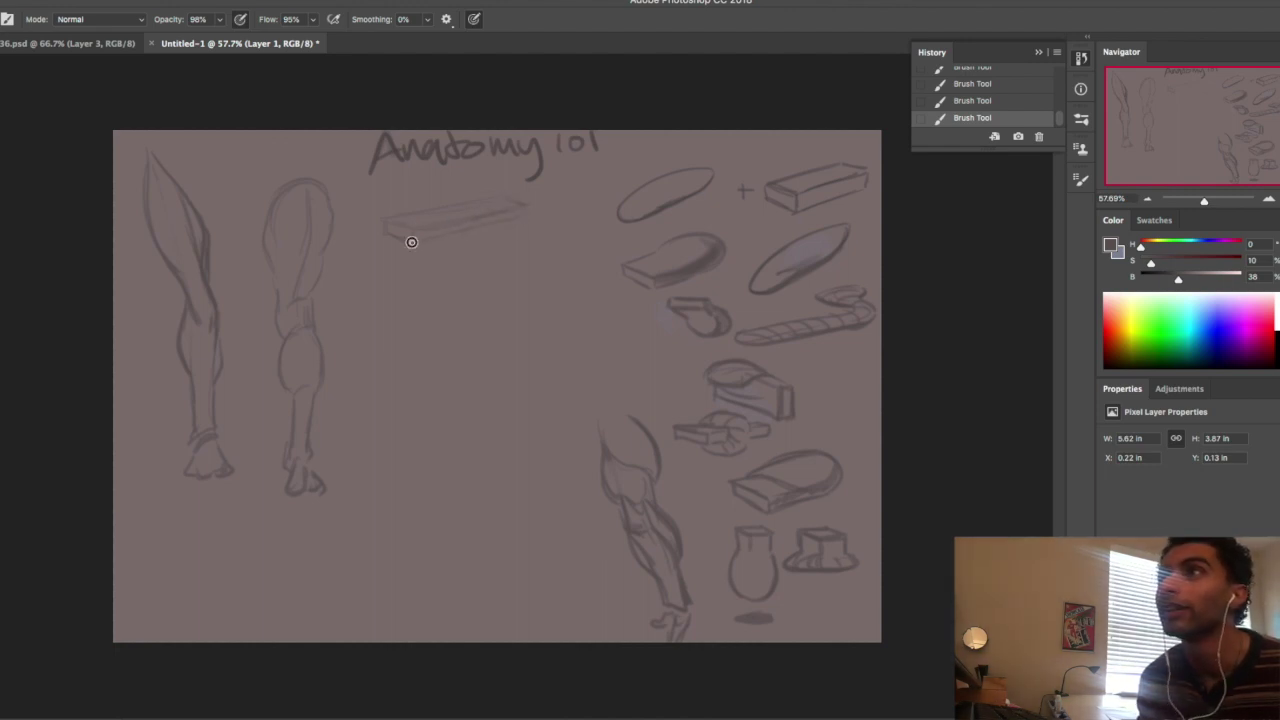
pyautogui.moveTo(380, 243); pyautogui.dragTo(412, 252)
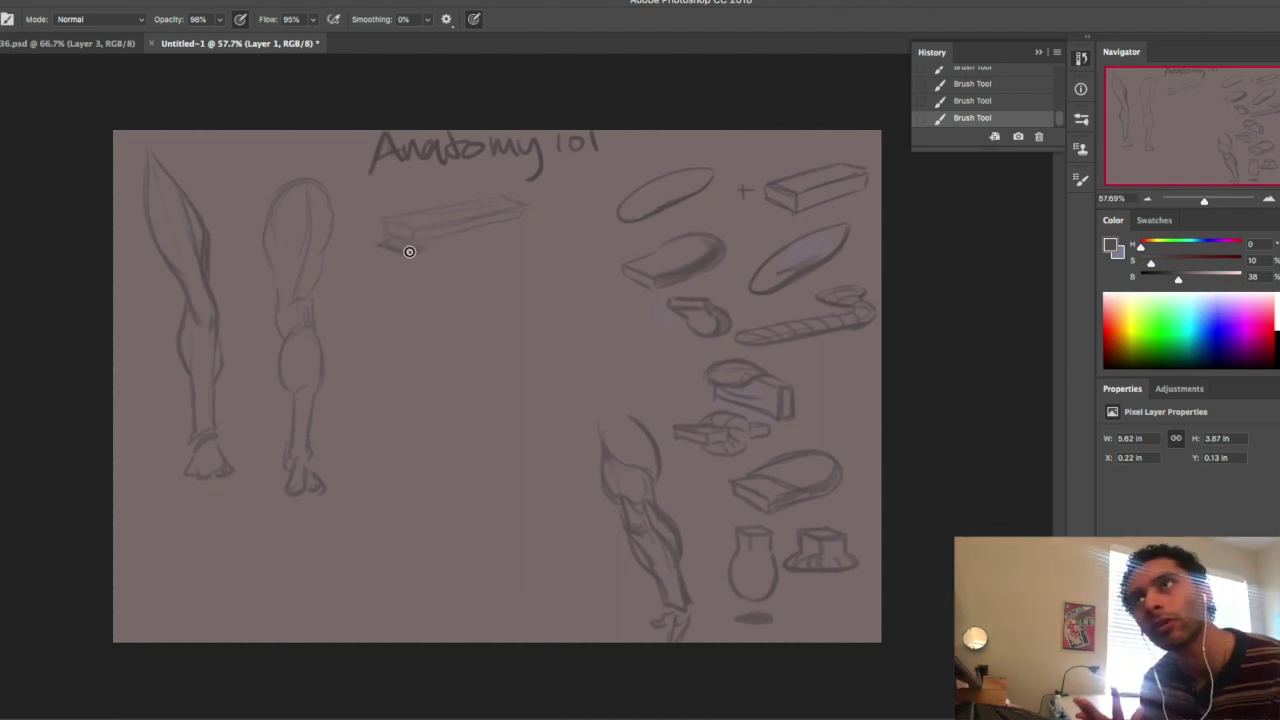
pyautogui.moveTo(386, 245); pyautogui.dragTo(388, 321)
pyautogui.moveTo(406, 250)
pyautogui.mouseDown()
pyautogui.moveTo(407, 321)
pyautogui.moveTo(420, 328)
pyautogui.mouseUp()
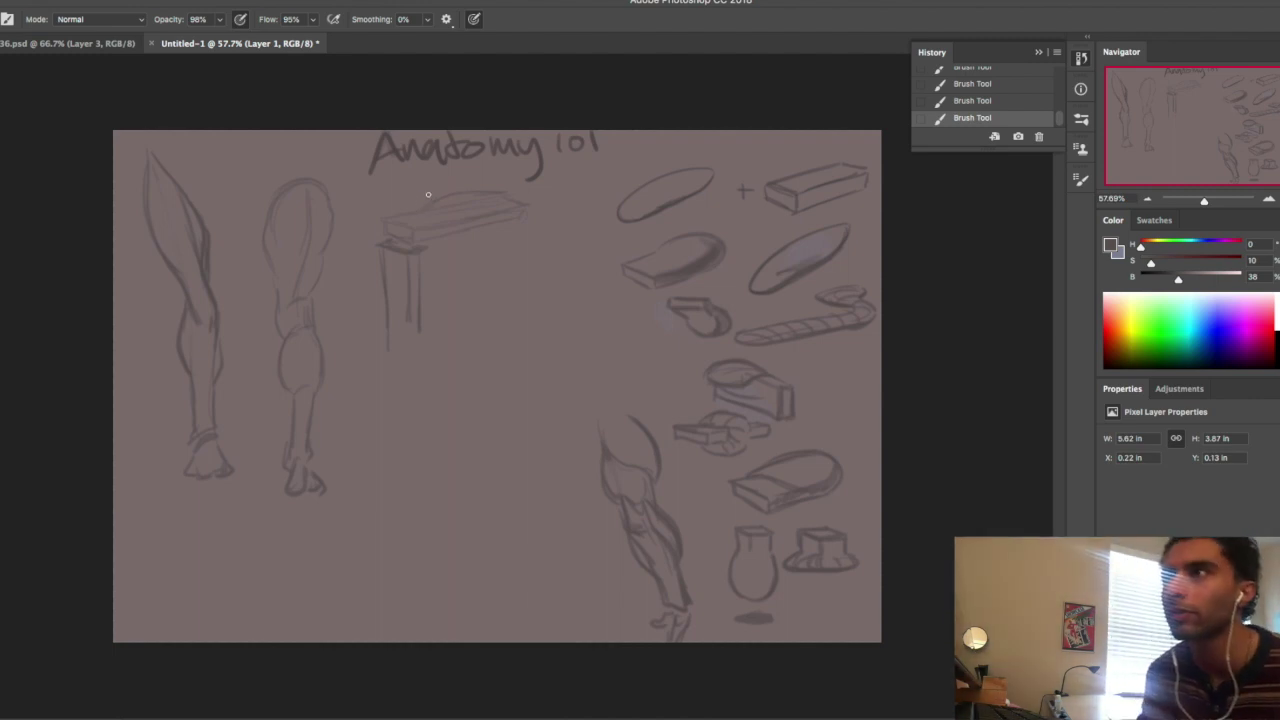
pyautogui.moveTo(430, 206)
pyautogui.mouseDown()
pyautogui.moveTo(389, 213)
pyautogui.moveTo(387, 248)
pyautogui.moveTo(408, 222)
pyautogui.moveTo(420, 287)
pyautogui.moveTo(393, 330)
pyautogui.moveTo(437, 222)
pyautogui.moveTo(403, 209)
pyautogui.moveTo(437, 220)
pyautogui.moveTo(426, 270)
pyautogui.moveTo(415, 319)
pyautogui.mouseUp()
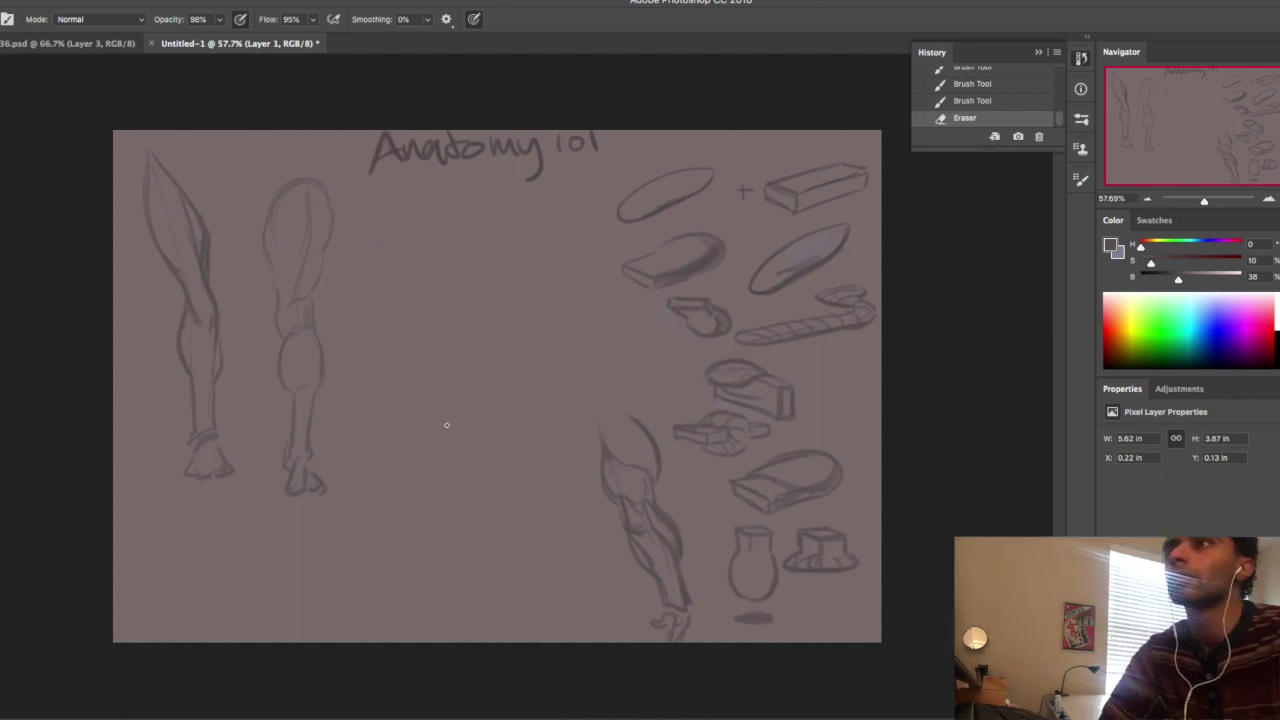
# Sketch the raised thigh of a bent leg below the title as a rounded oval ending in a boxy knee
pyautogui.moveTo(484, 205)
pyautogui.mouseDown()
pyautogui.moveTo(463, 210)
pyautogui.moveTo(505, 215)
pyautogui.moveTo(502, 202)
pyautogui.moveTo(370, 251)
pyautogui.mouseUp()
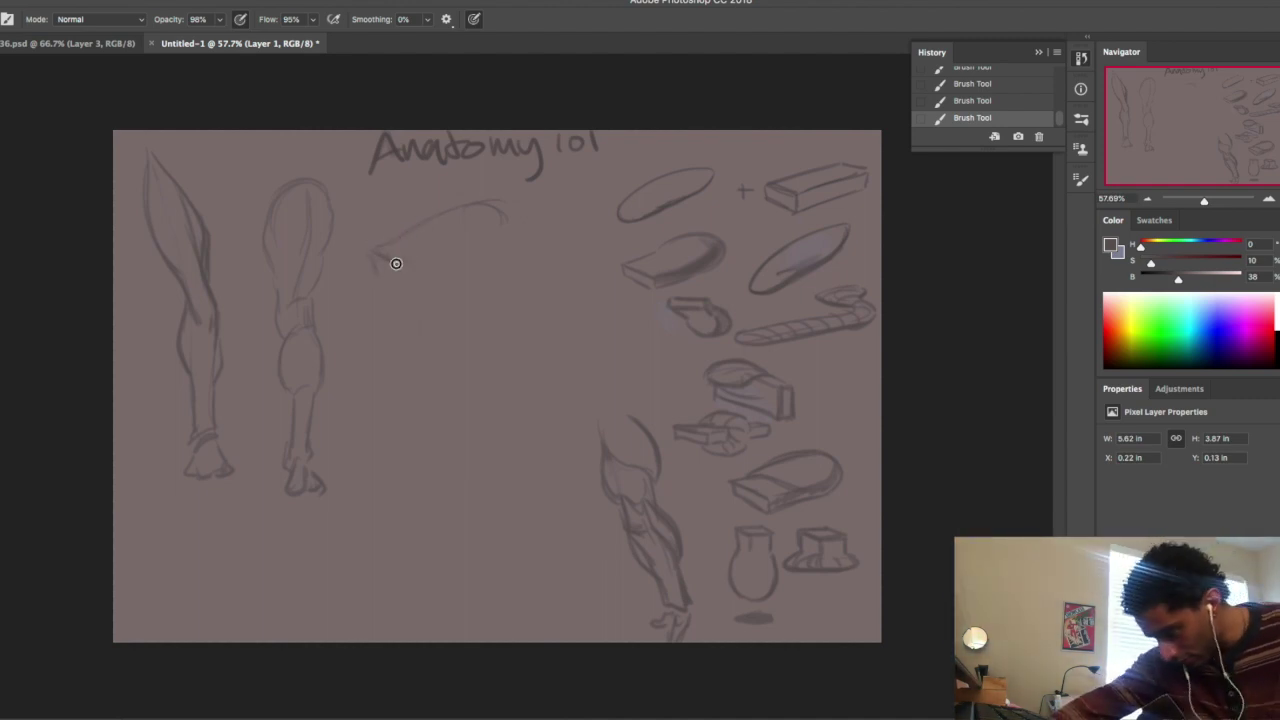
pyautogui.moveTo(378, 249)
pyautogui.mouseDown()
pyautogui.moveTo(411, 259)
pyautogui.moveTo(397, 271)
pyautogui.mouseUp()
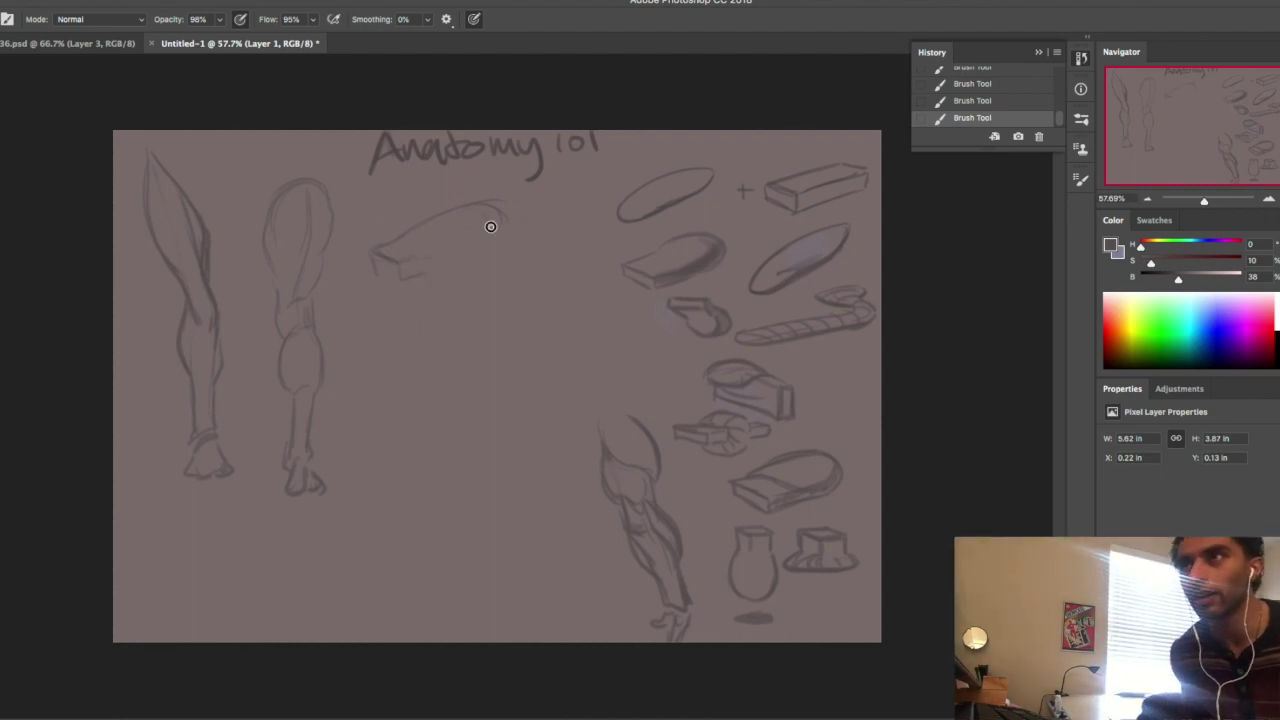
pyautogui.moveTo(500, 243); pyautogui.dragTo(434, 268)
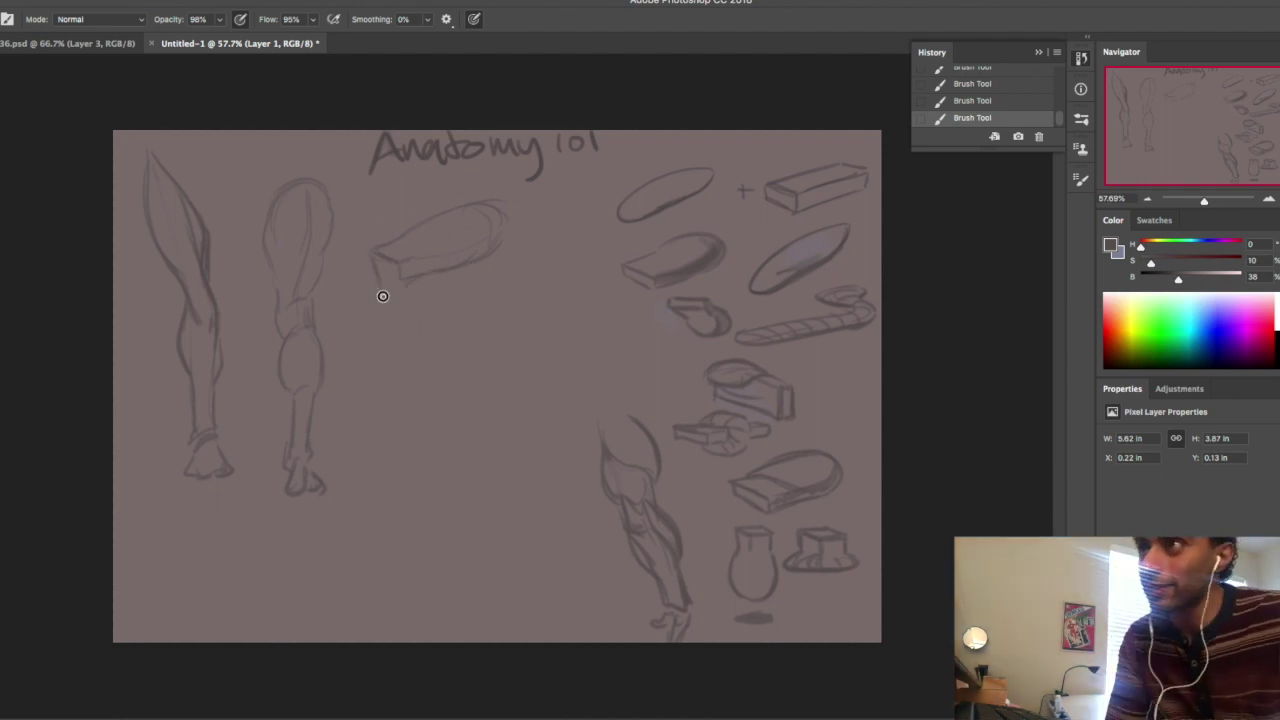
# Sketch the bent leg's lower half below the knee, with a shin line, a bulging calf and a heel
pyautogui.moveTo(376, 278); pyautogui.dragTo(382, 338)
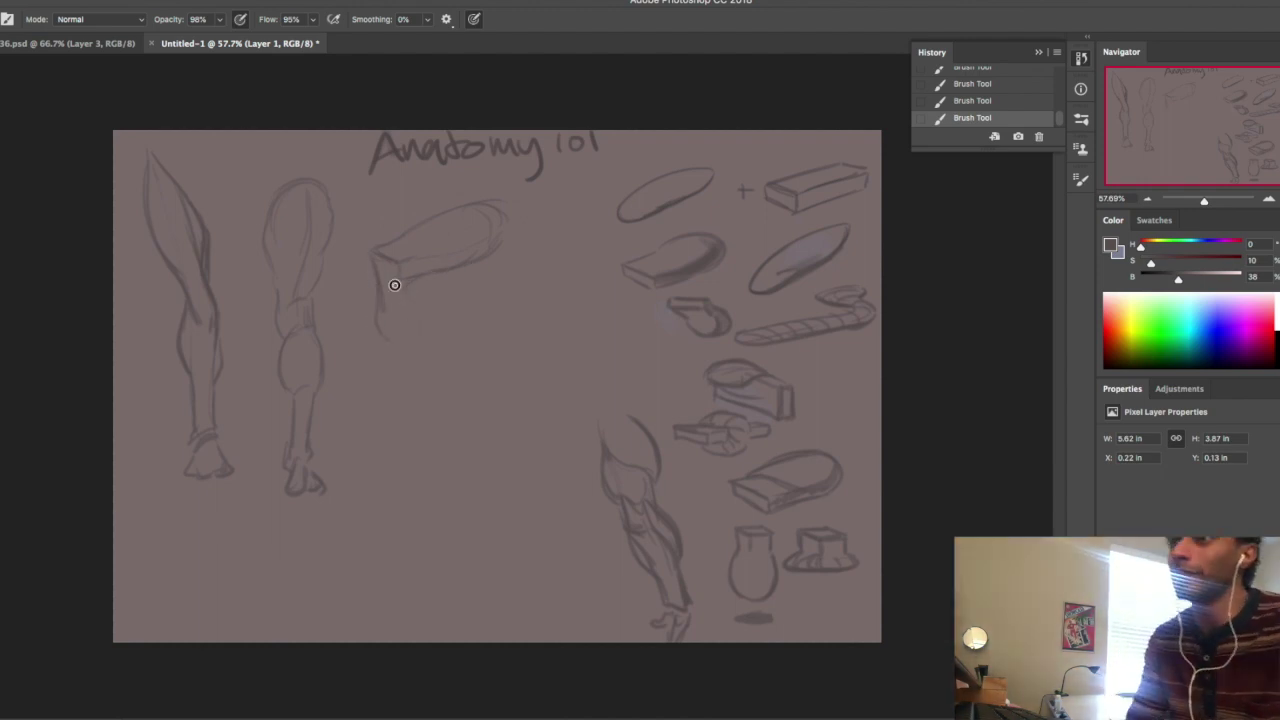
pyautogui.moveTo(403, 285)
pyautogui.mouseDown()
pyautogui.moveTo(432, 270)
pyautogui.moveTo(416, 343)
pyautogui.mouseUp()
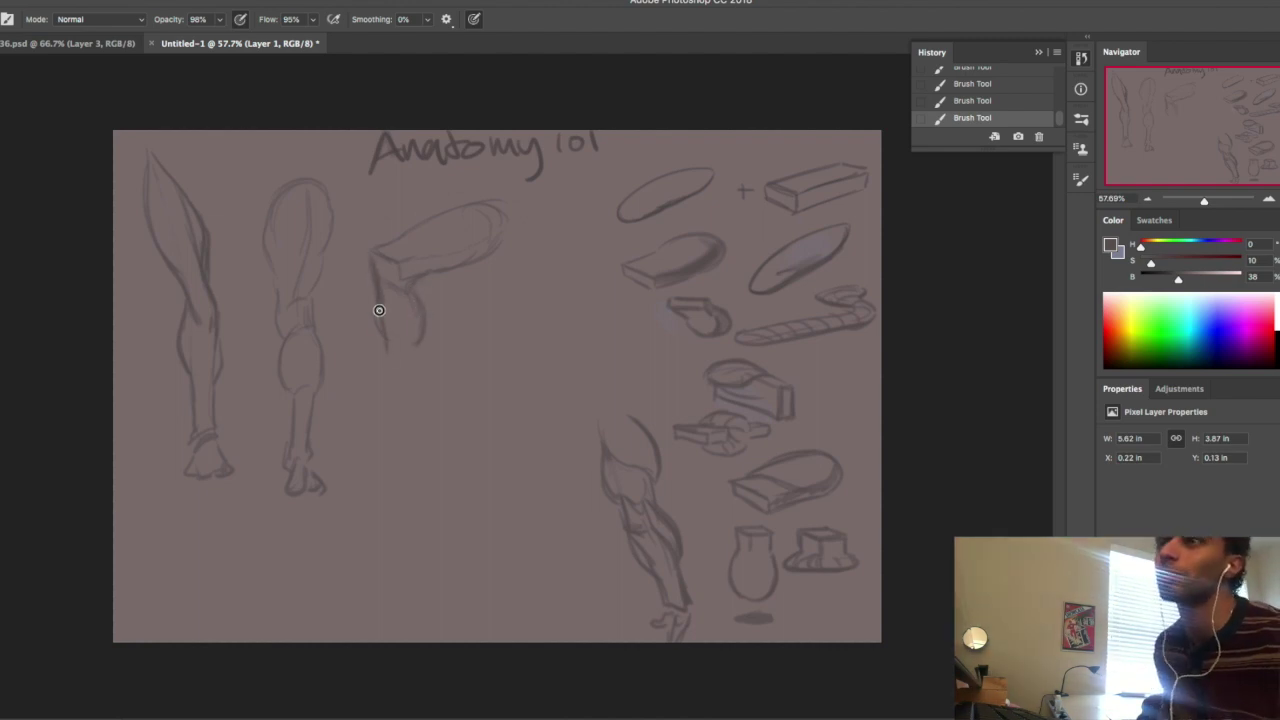
pyautogui.moveTo(374, 289)
pyautogui.mouseDown()
pyautogui.moveTo(379, 331)
pyautogui.moveTo(414, 357)
pyautogui.moveTo(413, 393)
pyautogui.mouseUp()
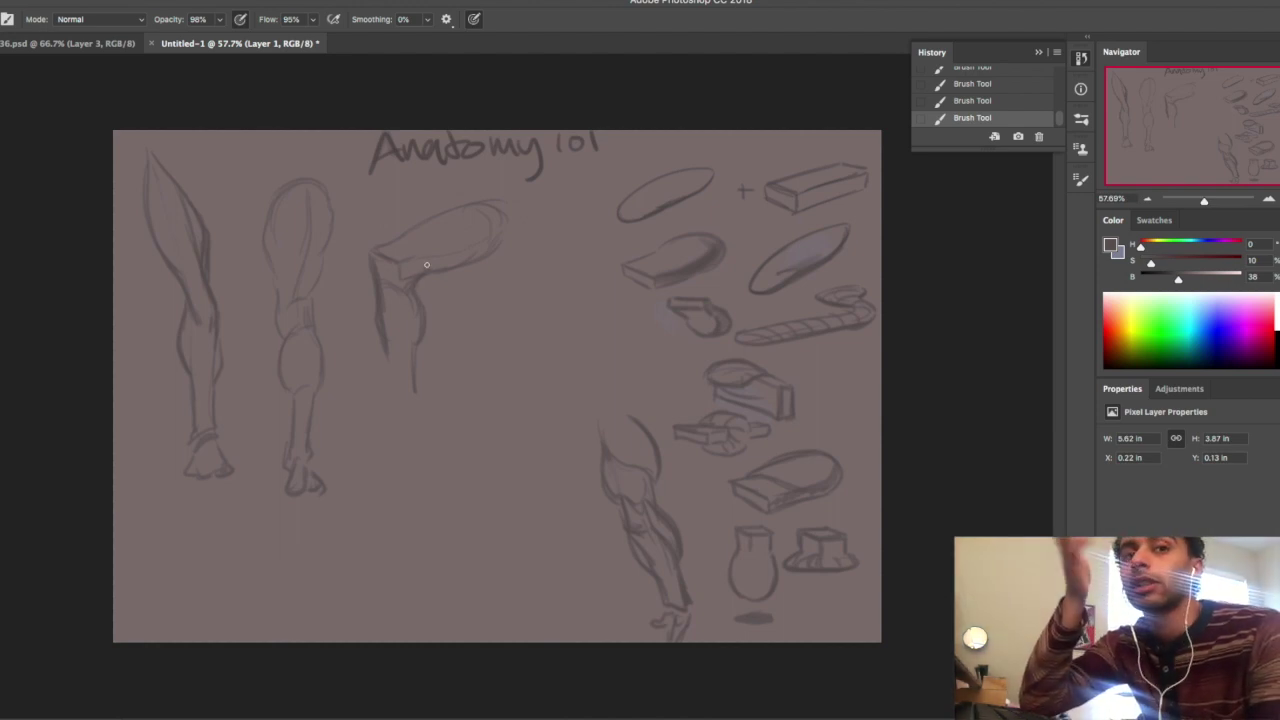
pyautogui.moveTo(426, 271); pyautogui.dragTo(409, 291)
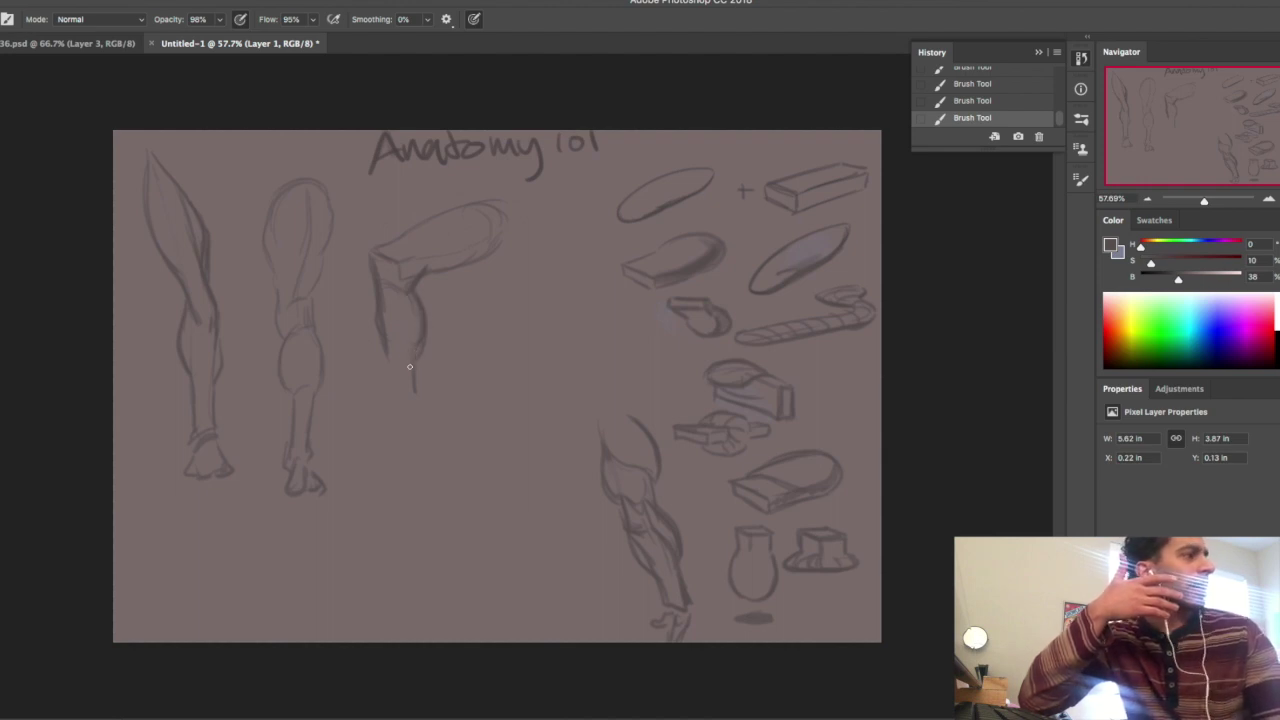
pyautogui.moveTo(383, 339)
pyautogui.mouseDown()
pyautogui.moveTo(394, 388)
pyautogui.moveTo(424, 420)
pyautogui.mouseUp()
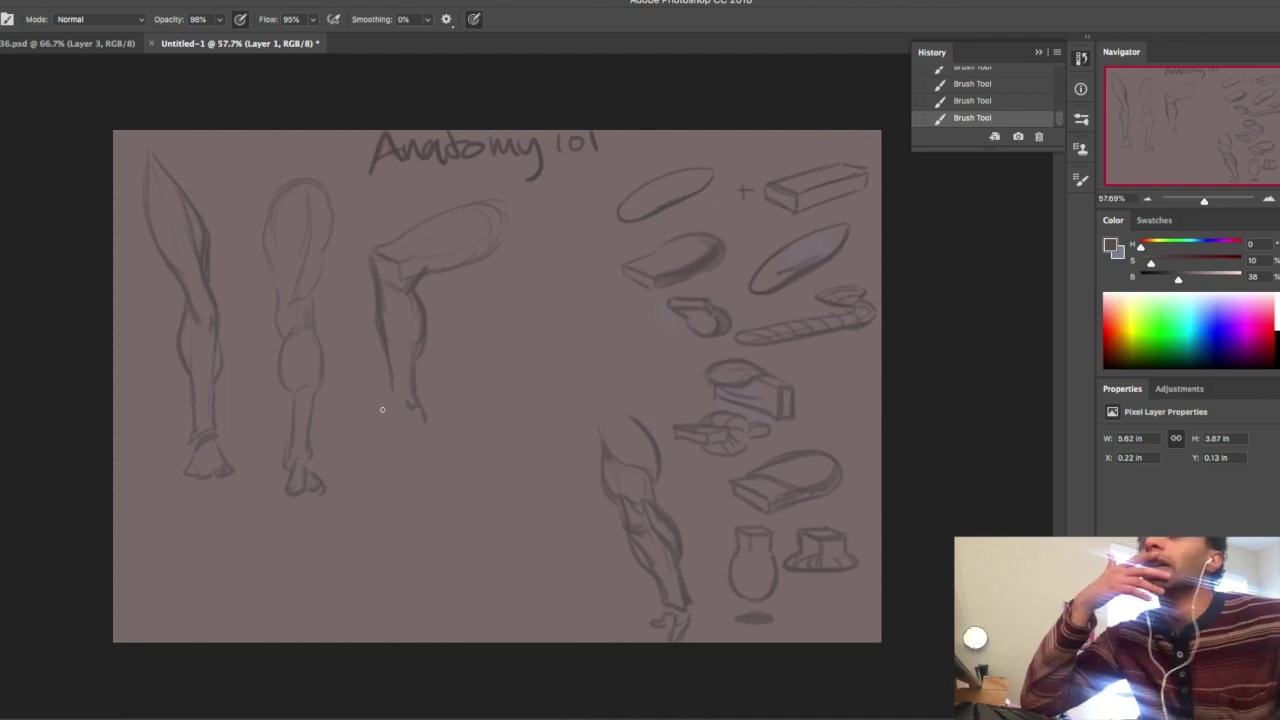
# Erase the bent leg's front shin line, then redraw the contour from knee to ankle and add the foot
pyautogui.press('e')
pyautogui.moveTo(384, 300); pyautogui.dragTo(386, 382)
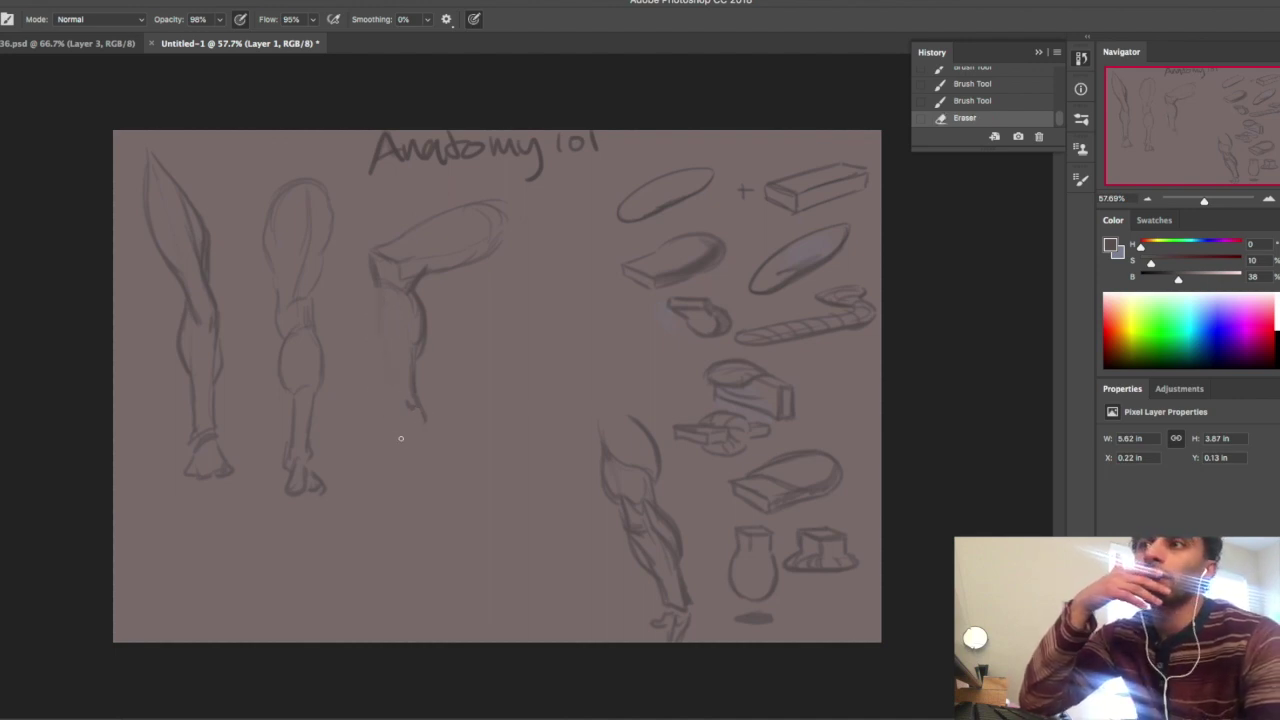
pyautogui.press('b')
pyautogui.moveTo(383, 251)
pyautogui.mouseDown()
pyautogui.moveTo(390, 384)
pyautogui.moveTo(400, 409)
pyautogui.moveTo(423, 406)
pyautogui.moveTo(428, 419)
pyautogui.moveTo(387, 405)
pyautogui.moveTo(399, 407)
pyautogui.moveTo(351, 430)
pyautogui.moveTo(408, 424)
pyautogui.mouseUp()
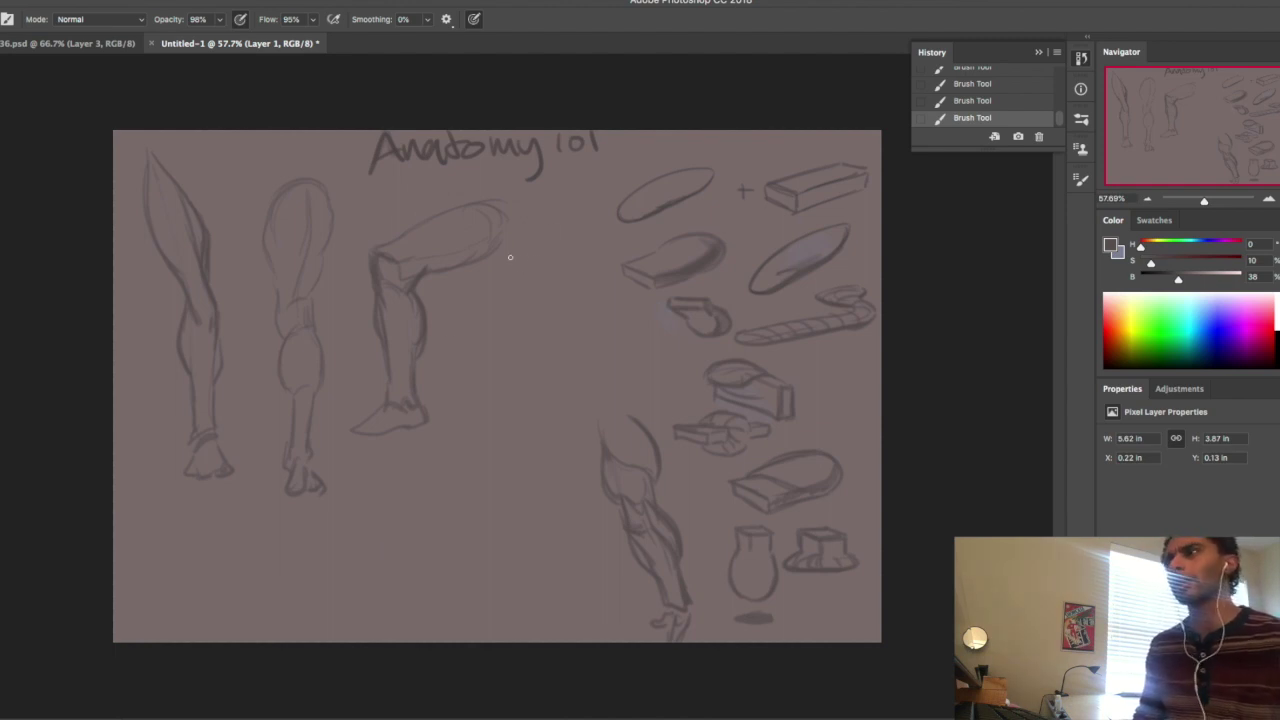
# Sketch a small outstretched limb diagonally between the bent leg's thigh and the oval-and-box examples
pyautogui.moveTo(504, 261); pyautogui.dragTo(531, 265)
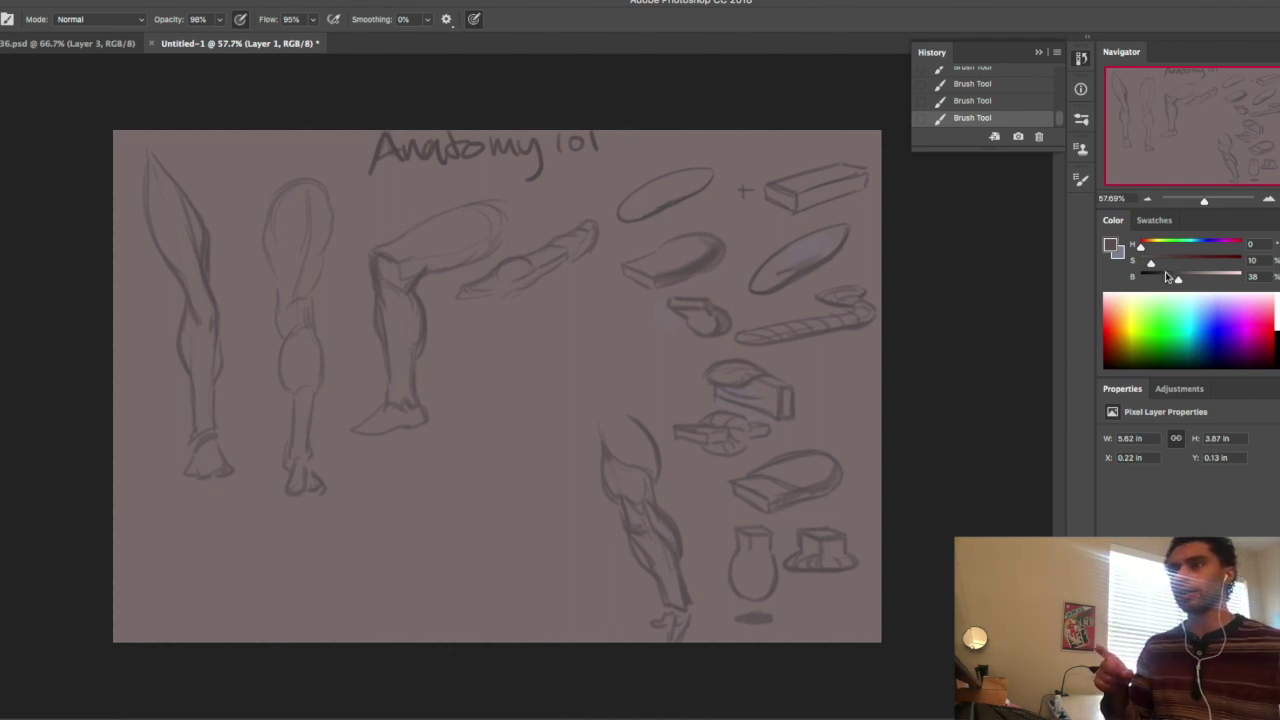
# Set the foreground color to red cd5050 and outline the box form over the forearm of the existing arm
pyautogui.click(1109, 245)
pyautogui.click(942, 120)
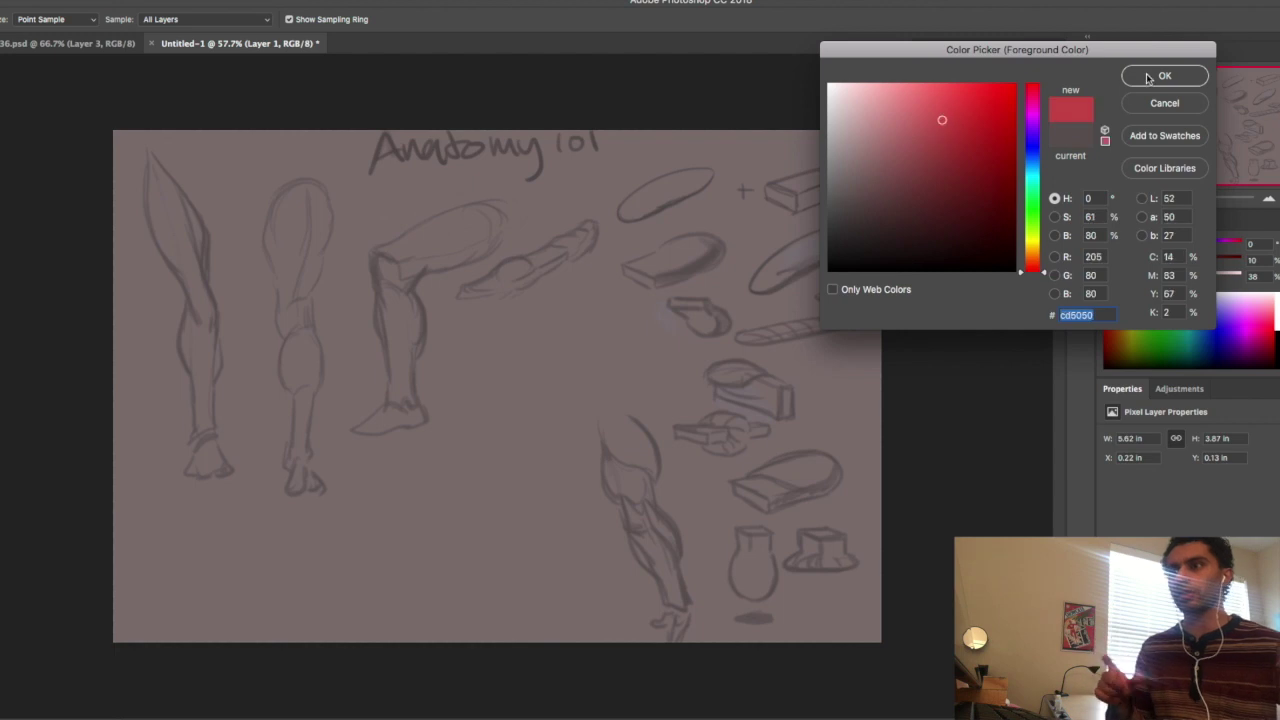
pyautogui.click(1147, 78)
pyautogui.moveTo(632, 531); pyautogui.dragTo(664, 526)
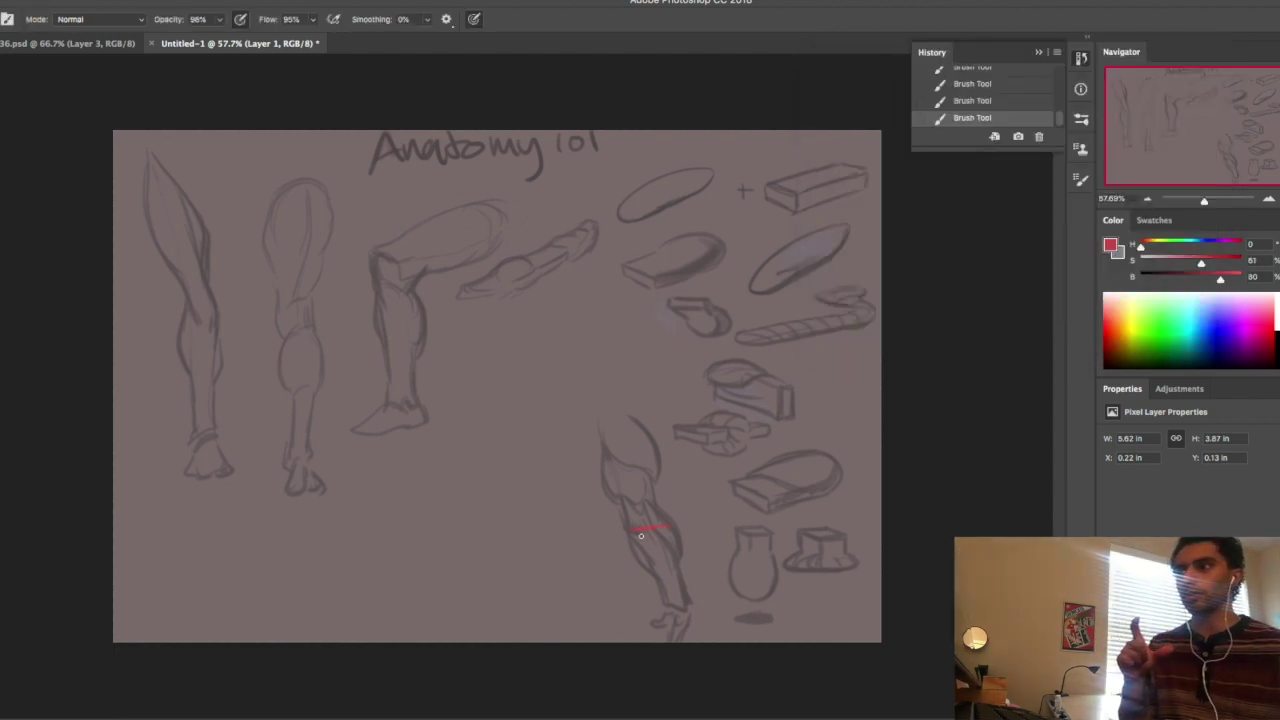
pyautogui.moveTo(655, 577); pyautogui.dragTo(661, 602)
pyautogui.moveTo(662, 530); pyautogui.dragTo(677, 592)
pyautogui.moveTo(668, 527); pyautogui.dragTo(685, 604)
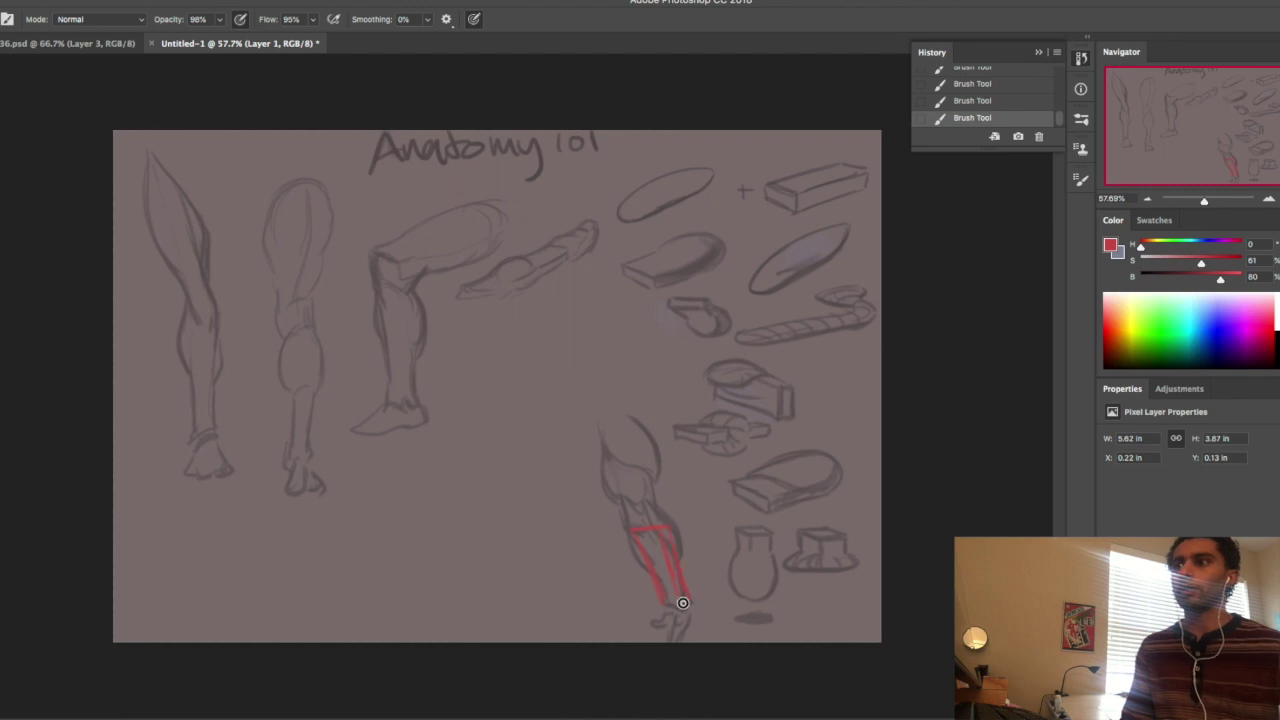
pyautogui.moveTo(659, 529); pyautogui.dragTo(638, 528)
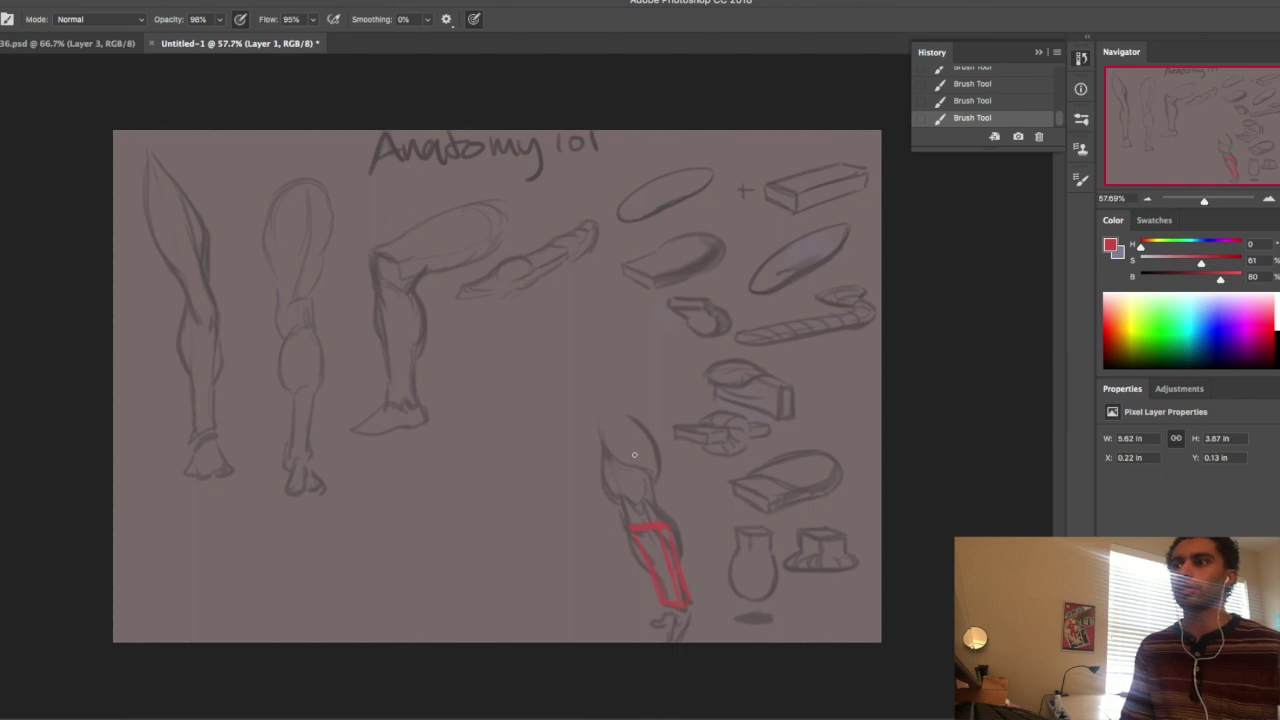
# Sample the dark sketch color and sketch a second arm beside the first, with an oval shoulder, upper arm, rounded forearm and boxy wrist
pyautogui.keyDown('alt'); pyautogui.click(709, 255); pyautogui.keyUp('alt')
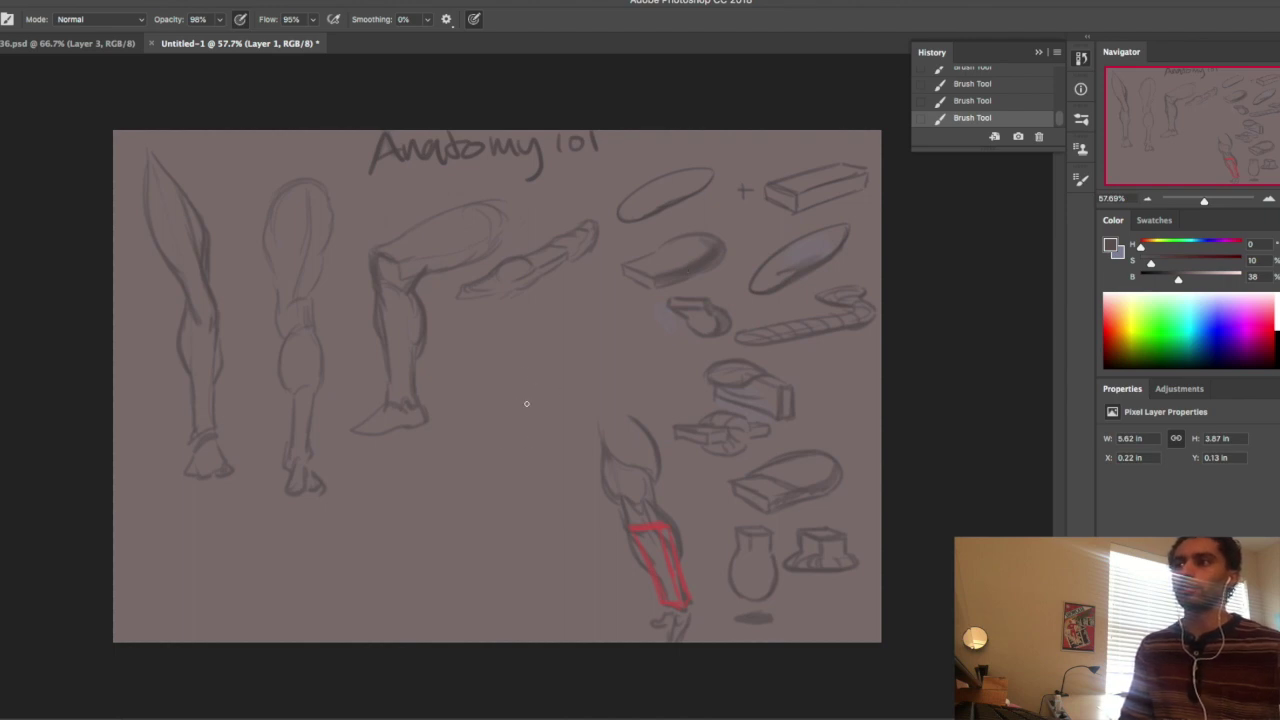
pyautogui.moveTo(559, 422); pyautogui.dragTo(533, 385)
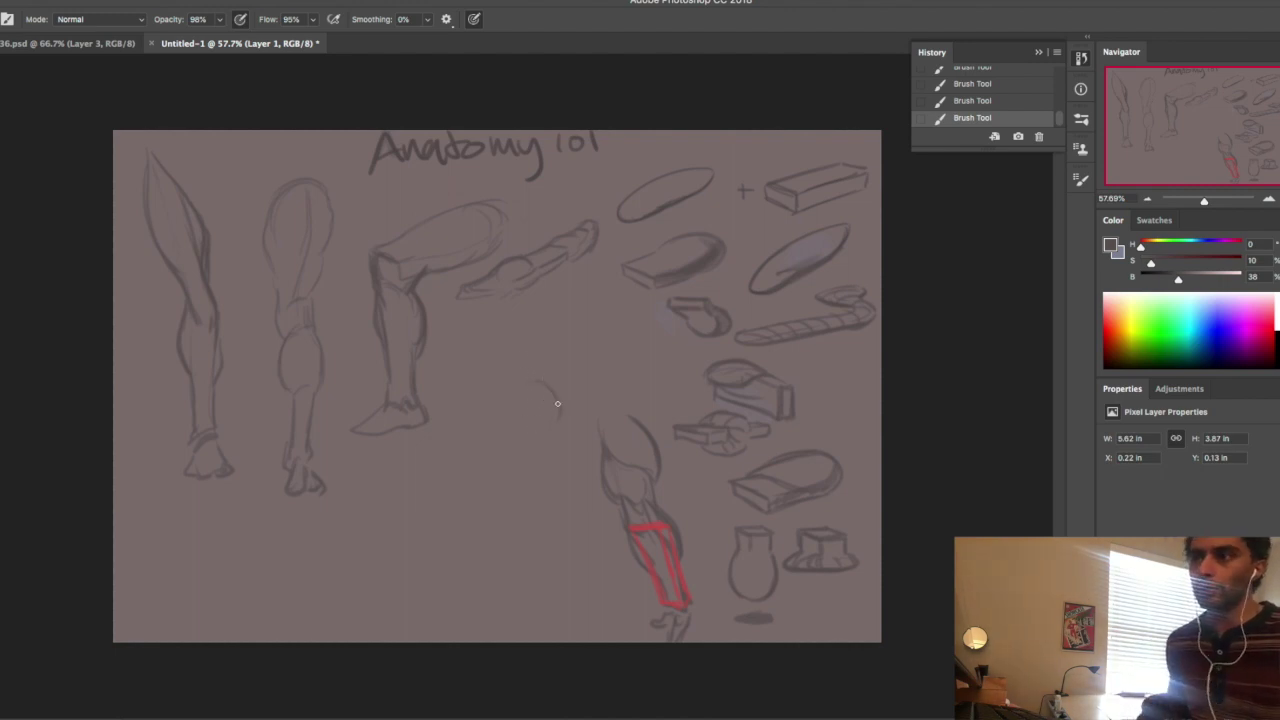
pyautogui.moveTo(555, 400)
pyautogui.mouseDown()
pyautogui.moveTo(565, 432)
pyautogui.moveTo(540, 424)
pyautogui.moveTo(537, 442)
pyautogui.moveTo(550, 486)
pyautogui.mouseUp()
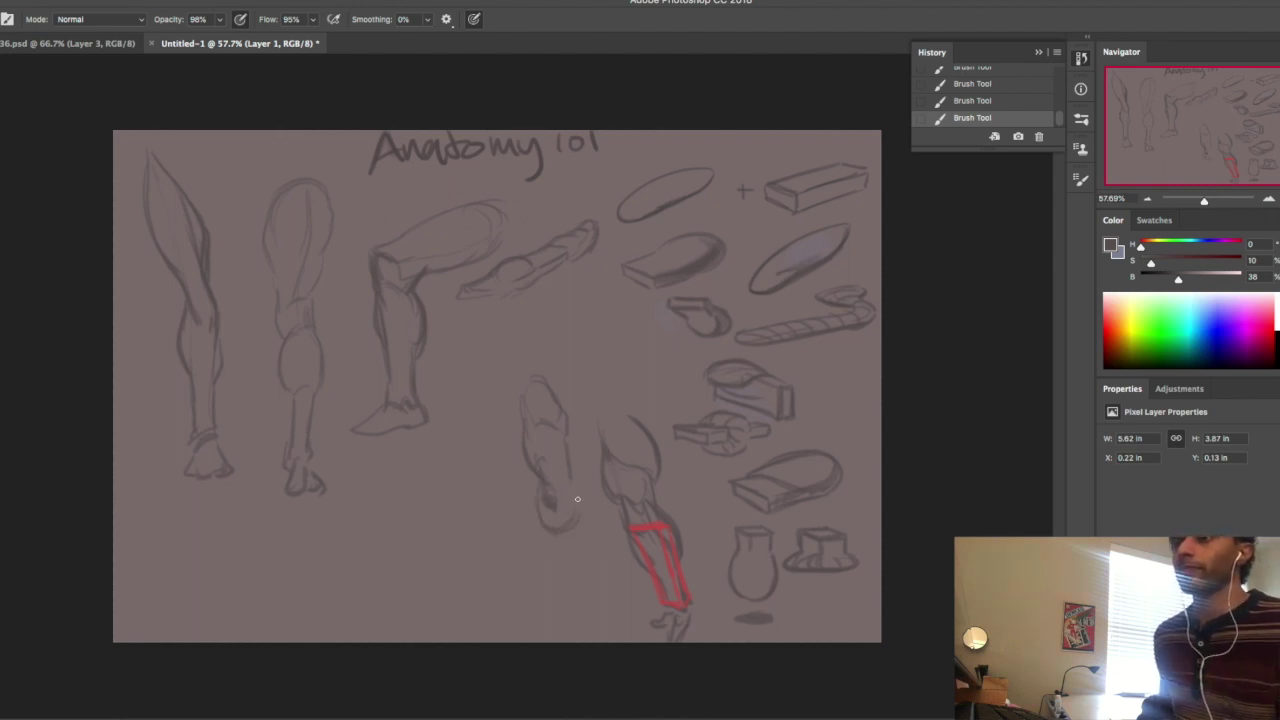
pyautogui.moveTo(568, 475)
pyautogui.mouseDown()
pyautogui.moveTo(583, 509)
pyautogui.moveTo(577, 493)
pyautogui.moveTo(557, 531)
pyautogui.moveTo(576, 535)
pyautogui.moveTo(559, 544)
pyautogui.moveTo(565, 558)
pyautogui.moveTo(578, 520)
pyautogui.moveTo(588, 561)
pyautogui.moveTo(556, 538)
pyautogui.moveTo(570, 576)
pyautogui.moveTo(588, 577)
pyautogui.moveTo(580, 534)
pyautogui.moveTo(590, 567)
pyautogui.mouseUp()
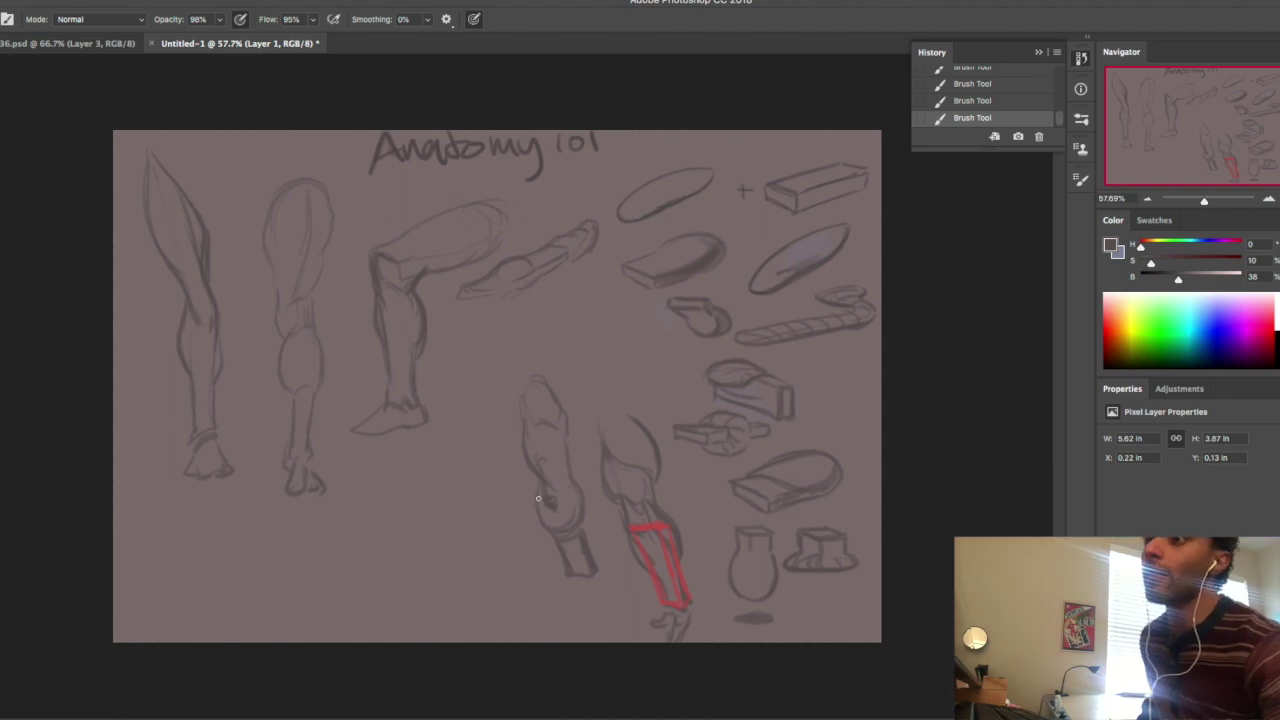
# Darken the second arm's outer forearm contour and define the muscle overlap at its elbow
pyautogui.moveTo(543, 498); pyautogui.dragTo(568, 559)
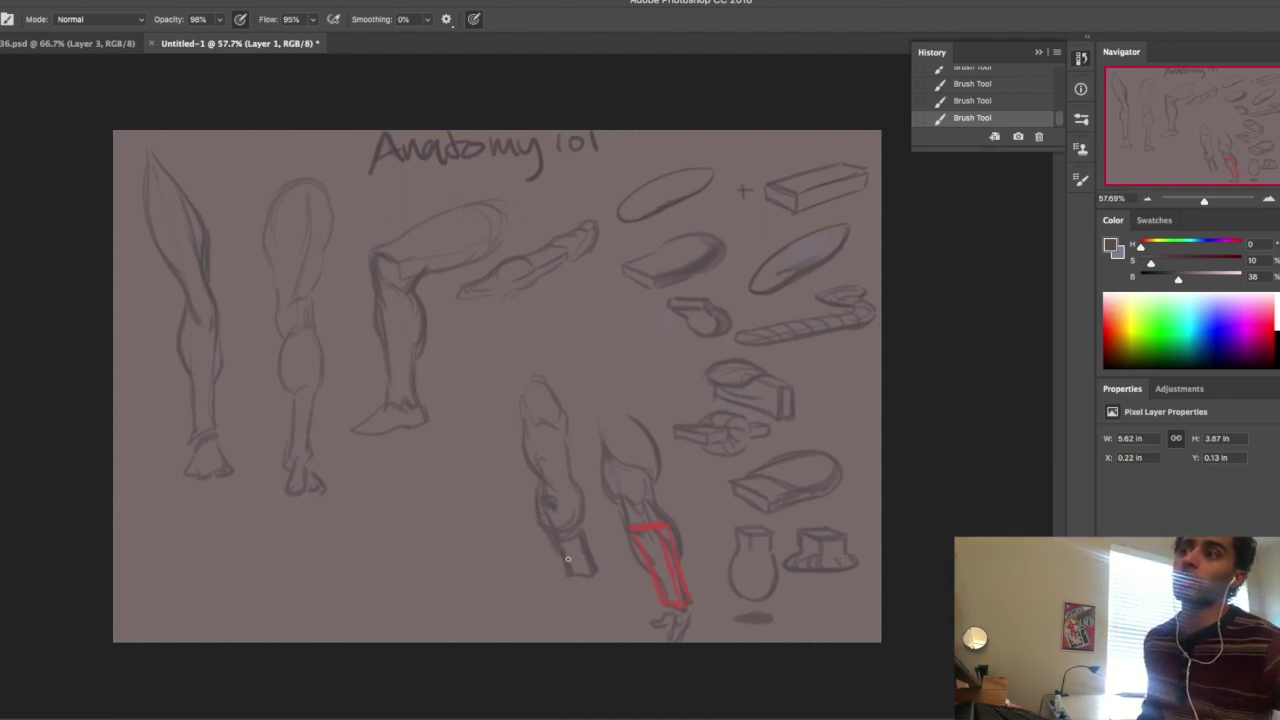
pyautogui.moveTo(524, 425)
pyautogui.mouseDown()
pyautogui.moveTo(528, 451)
pyautogui.moveTo(560, 461)
pyautogui.moveTo(557, 477)
pyautogui.moveTo(522, 424)
pyautogui.moveTo(539, 472)
pyautogui.mouseUp()
pyautogui.moveTo(542, 466); pyautogui.dragTo(533, 478)
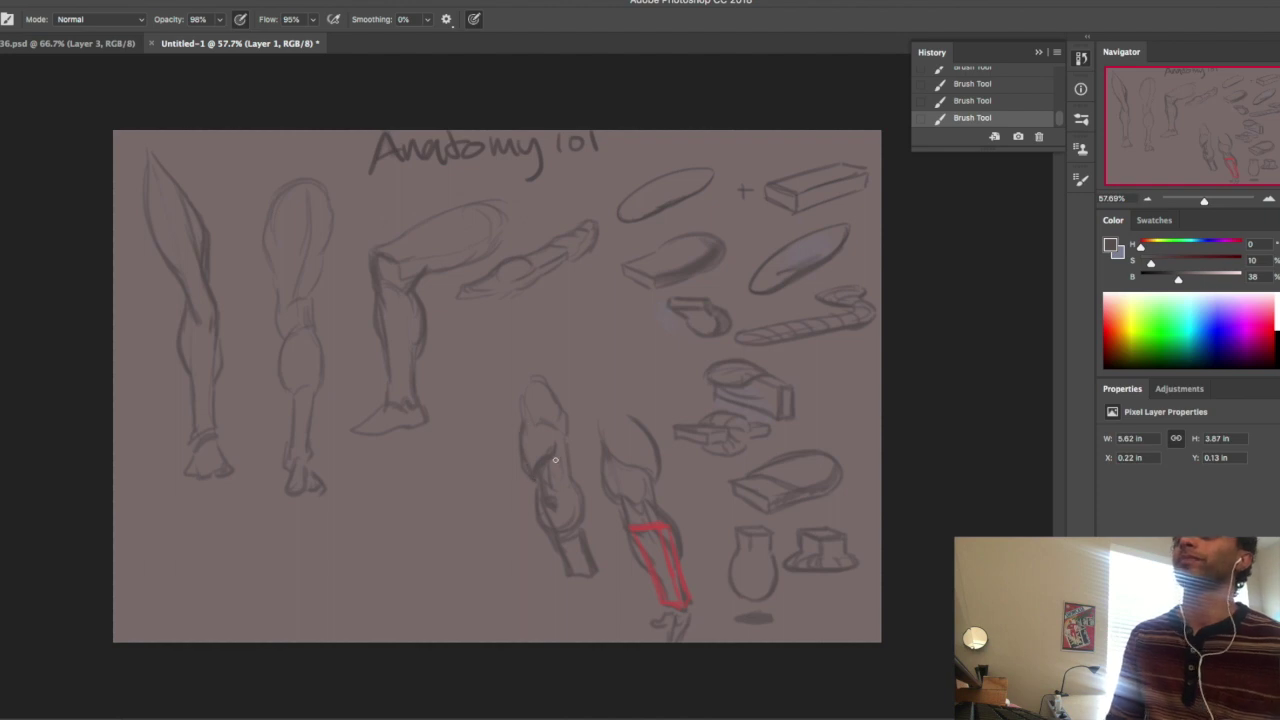
# Outline the second arm's shoulder, upper-arm box, forearm oval and wrist box in sampled red, and resample the dark sketch color
pyautogui.keyDown('alt'); pyautogui.click(662, 522); pyautogui.keyUp('alt')
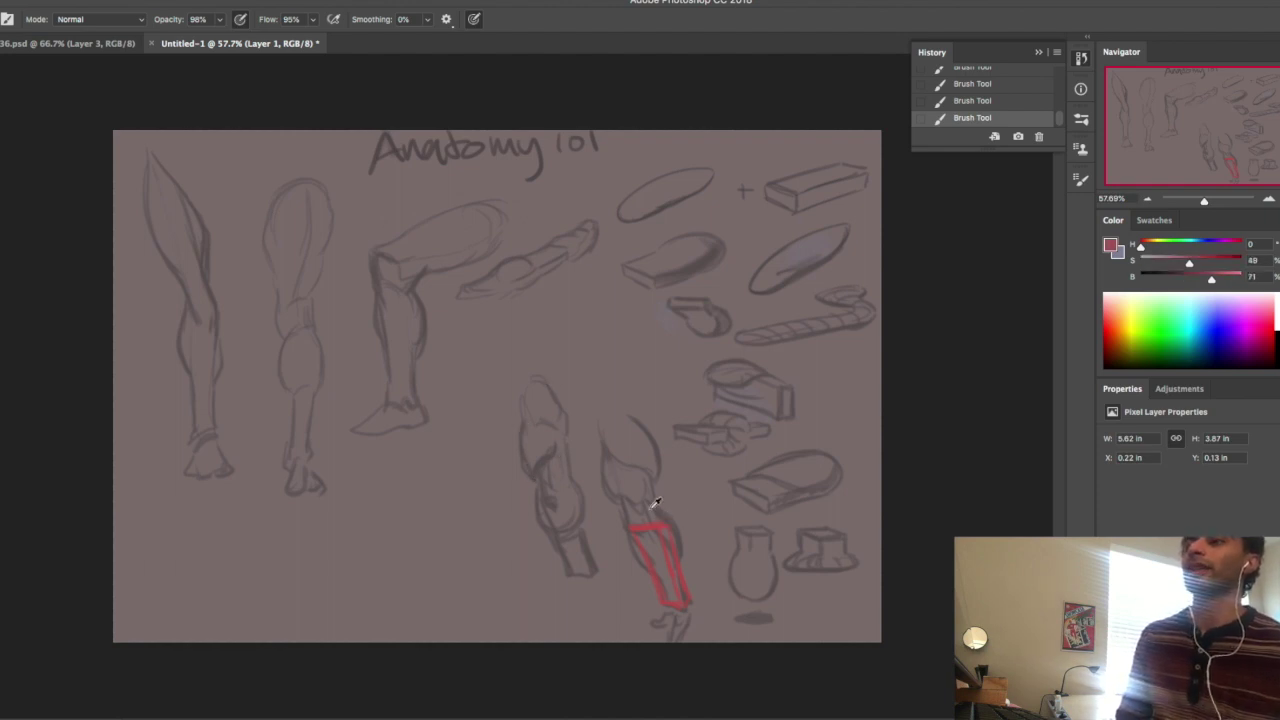
pyautogui.moveTo(566, 476); pyautogui.dragTo(566, 450)
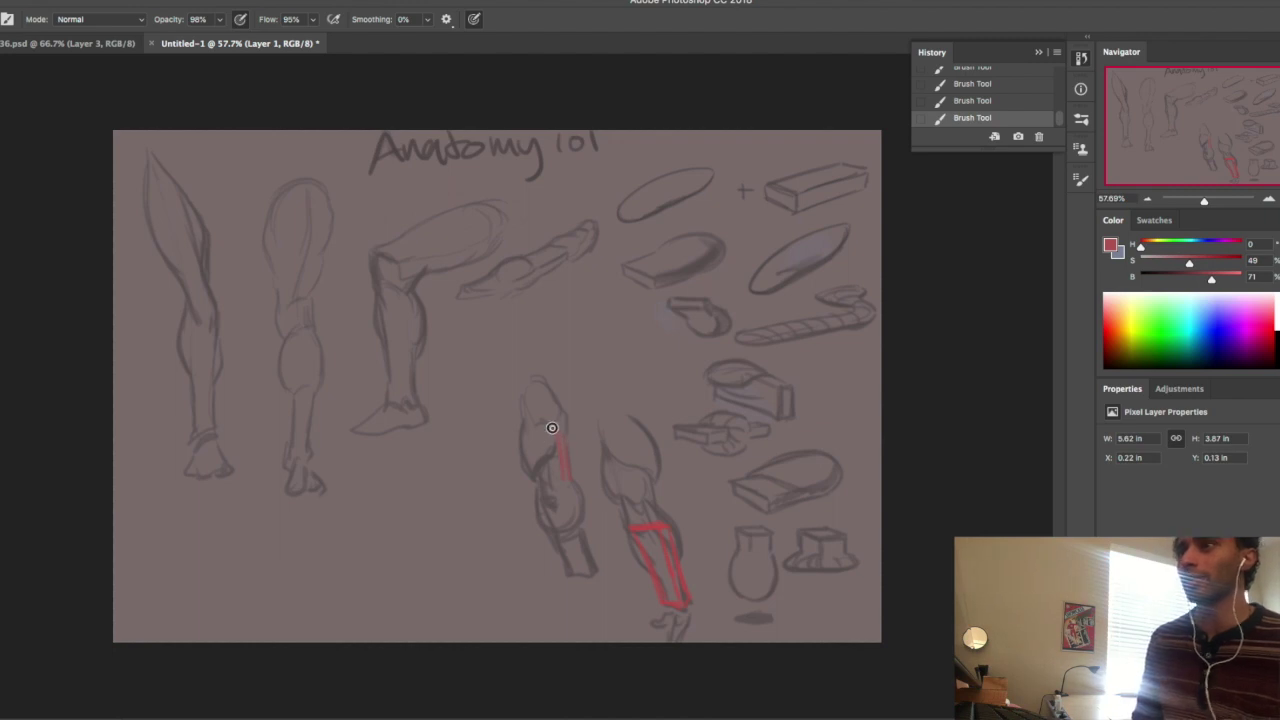
pyautogui.moveTo(529, 461); pyautogui.dragTo(543, 487)
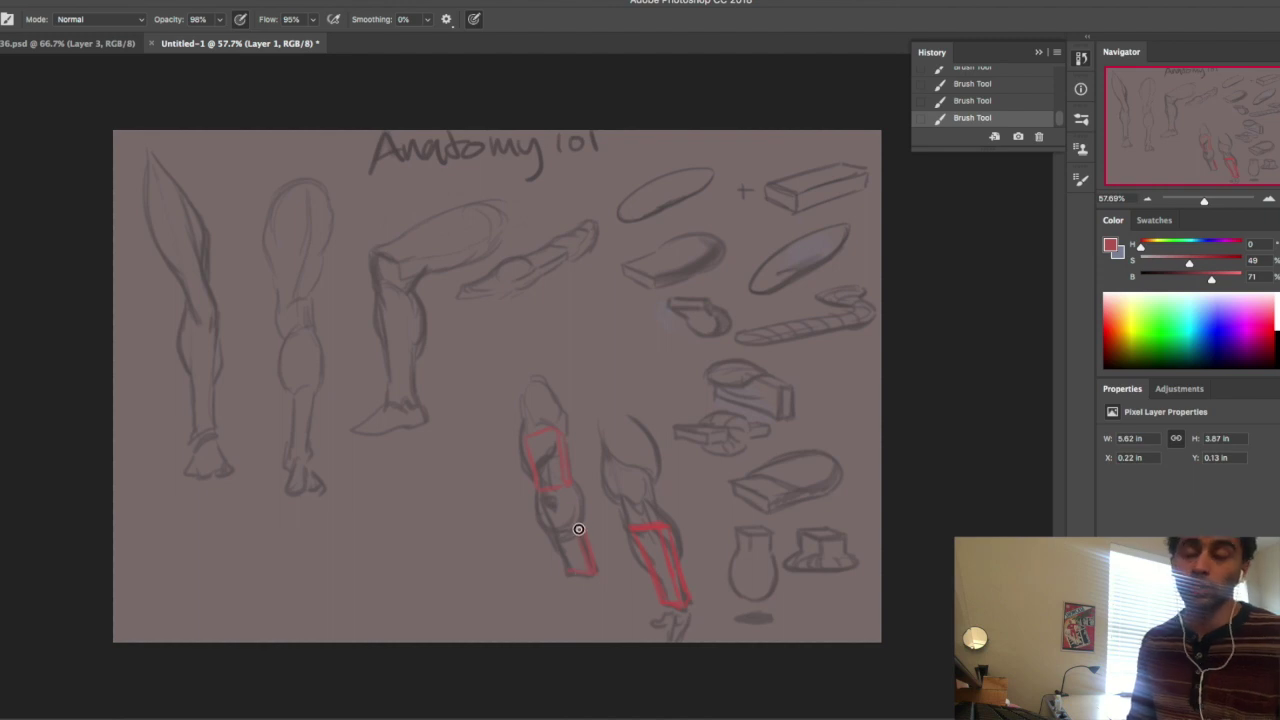
pyautogui.moveTo(582, 528)
pyautogui.mouseDown()
pyautogui.moveTo(555, 531)
pyautogui.moveTo(569, 571)
pyautogui.mouseUp()
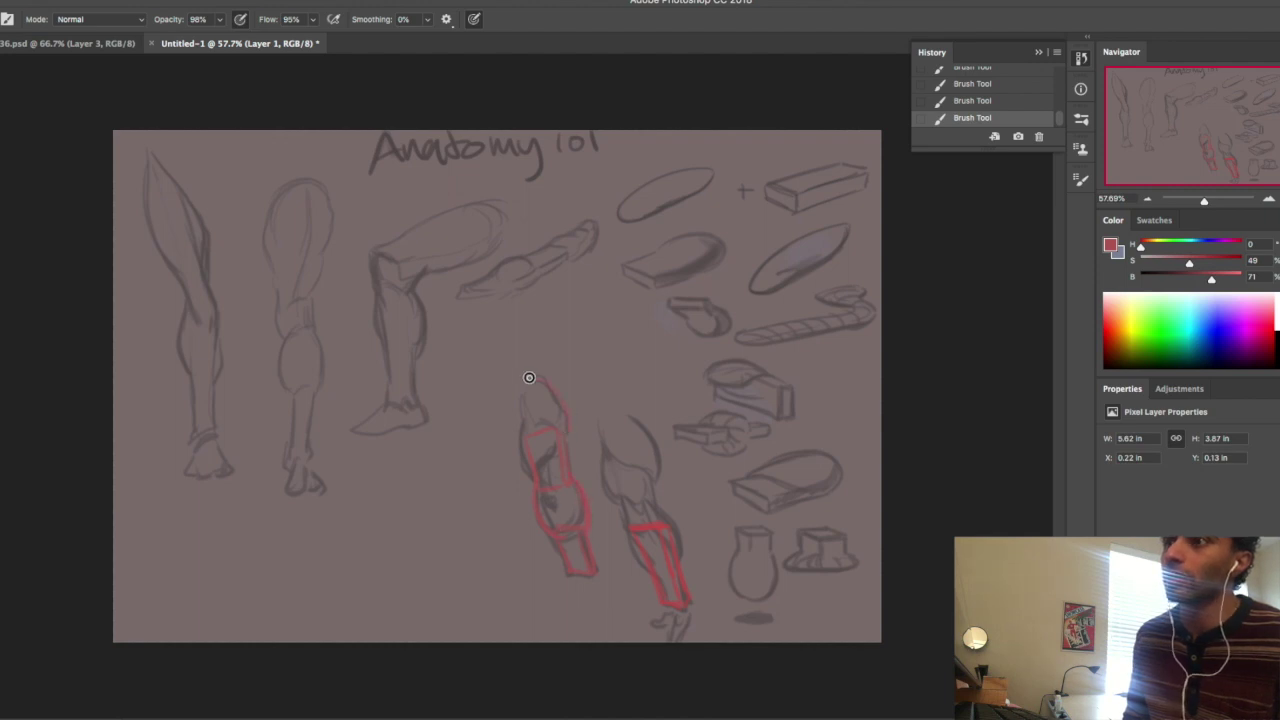
pyautogui.moveTo(529, 376); pyautogui.dragTo(566, 416)
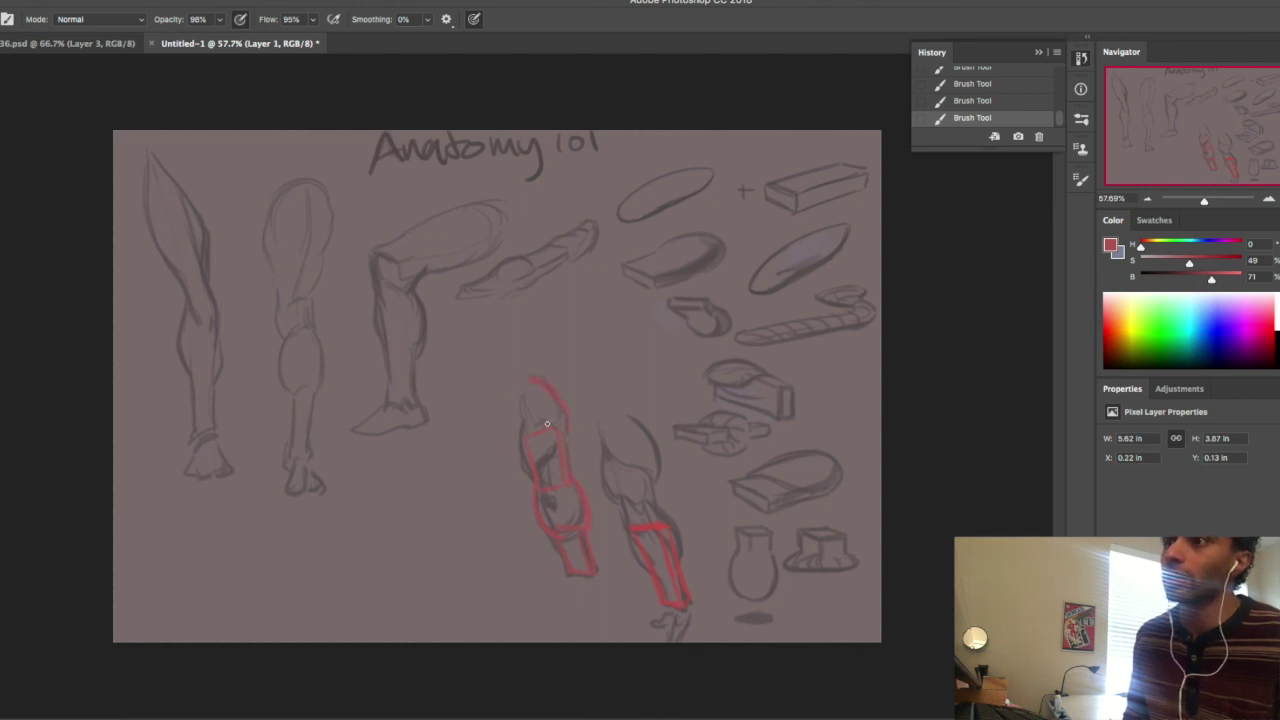
pyautogui.keyDown('alt'); pyautogui.click(699, 258); pyautogui.keyUp('alt')
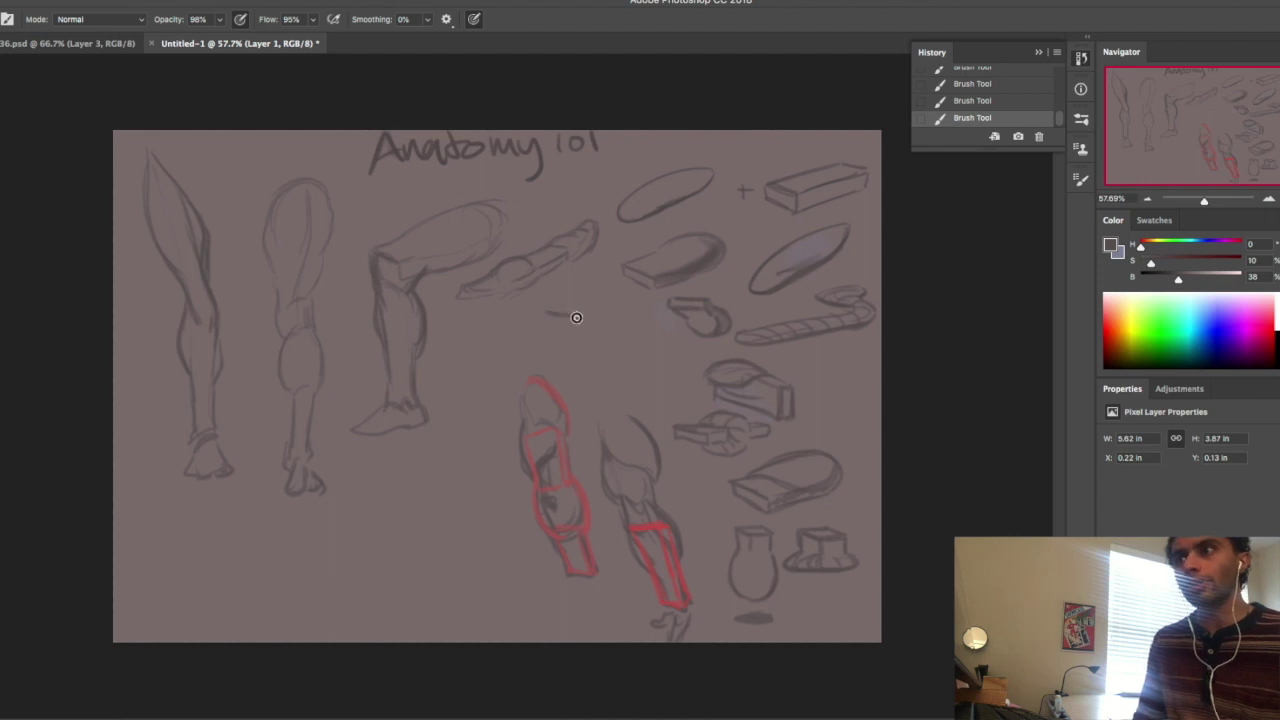
pyautogui.moveTo(545, 316)
pyautogui.mouseDown()
pyautogui.moveTo(577, 329)
pyautogui.moveTo(594, 302)
pyautogui.moveTo(577, 329)
pyautogui.mouseUp()
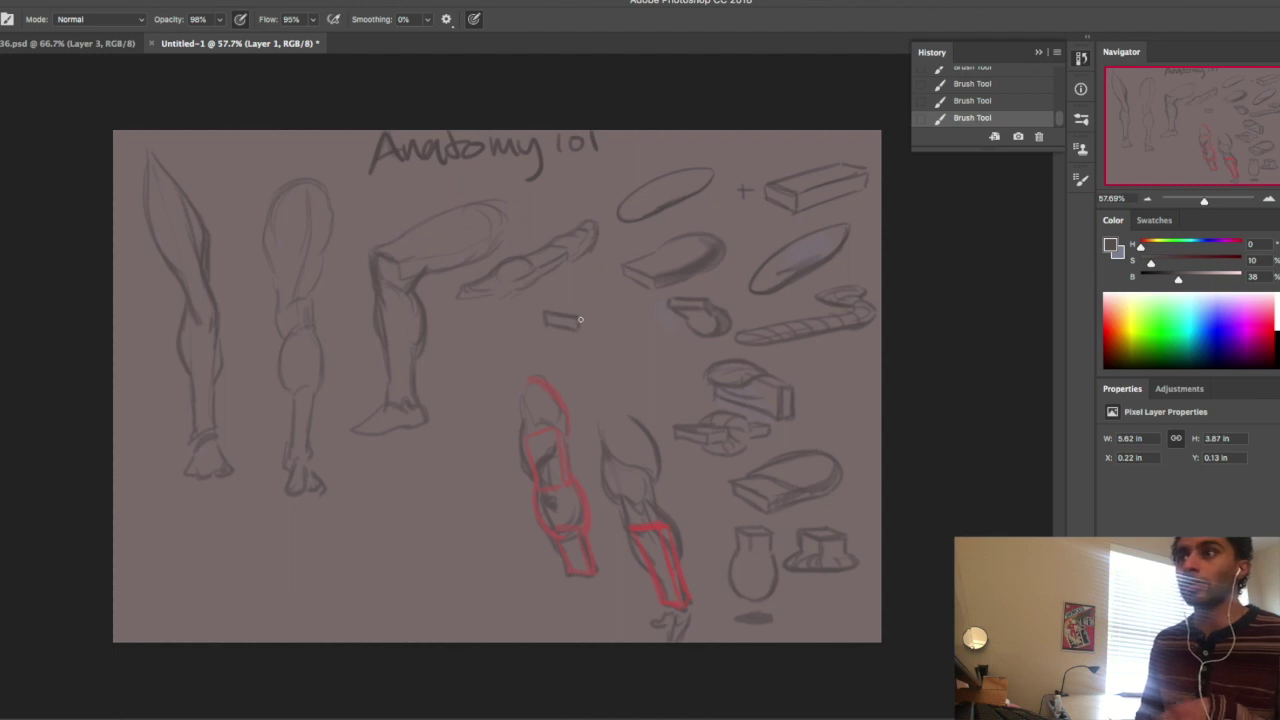
pyautogui.press('e')
pyautogui.moveTo(578, 318); pyautogui.dragTo(530, 326)
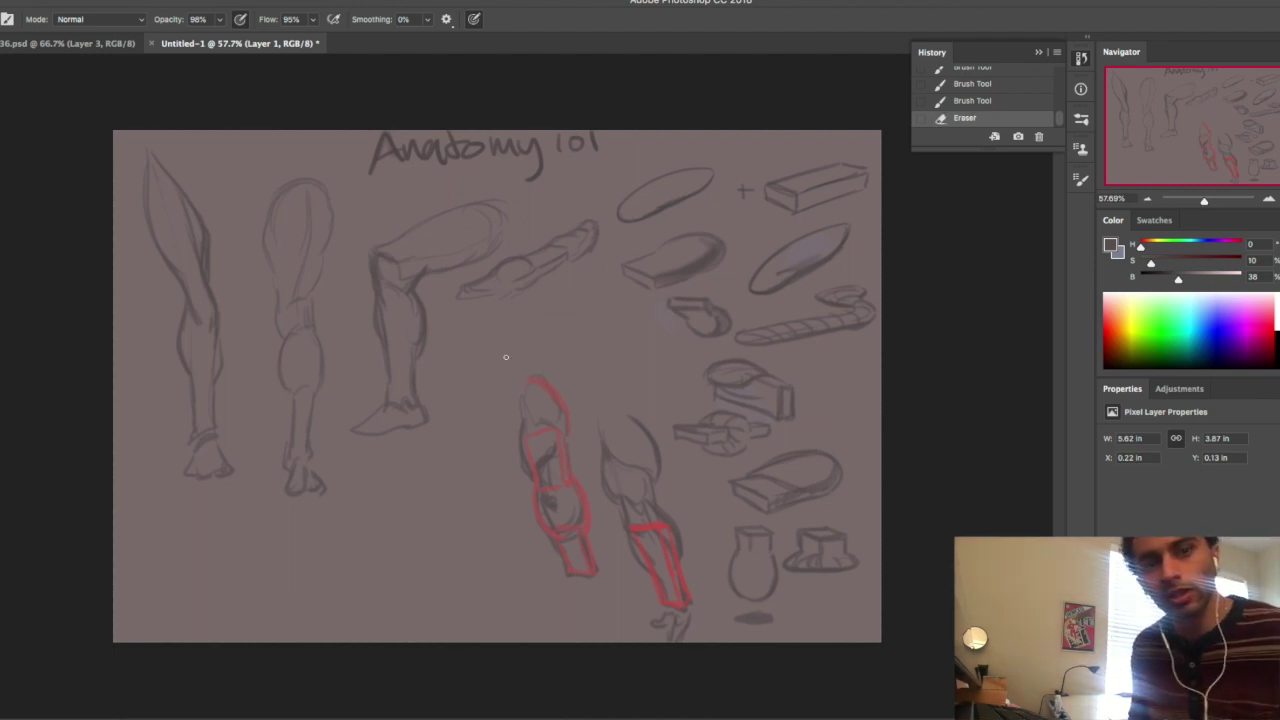
# Draw a shaded oval tapering into a box end in the empty space above the two arms
pyautogui.moveTo(547, 313)
pyautogui.mouseDown()
pyautogui.moveTo(577, 333)
pyautogui.moveTo(529, 339)
pyautogui.moveTo(574, 313)
pyautogui.moveTo(545, 355)
pyautogui.moveTo(563, 304)
pyautogui.moveTo(571, 353)
pyautogui.moveTo(561, 307)
pyautogui.moveTo(532, 342)
pyautogui.moveTo(543, 357)
pyautogui.moveTo(583, 333)
pyautogui.moveTo(547, 313)
pyautogui.moveTo(603, 340)
pyautogui.mouseUp()
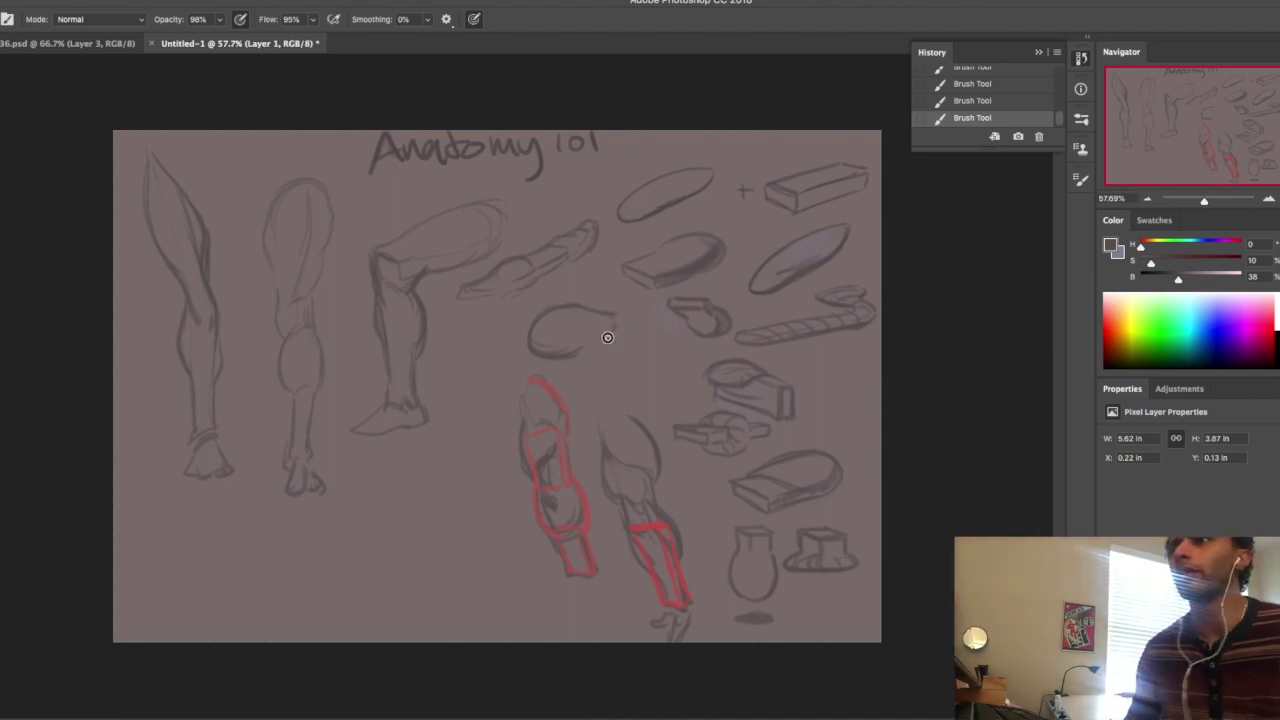
pyautogui.moveTo(581, 304); pyautogui.dragTo(631, 300)
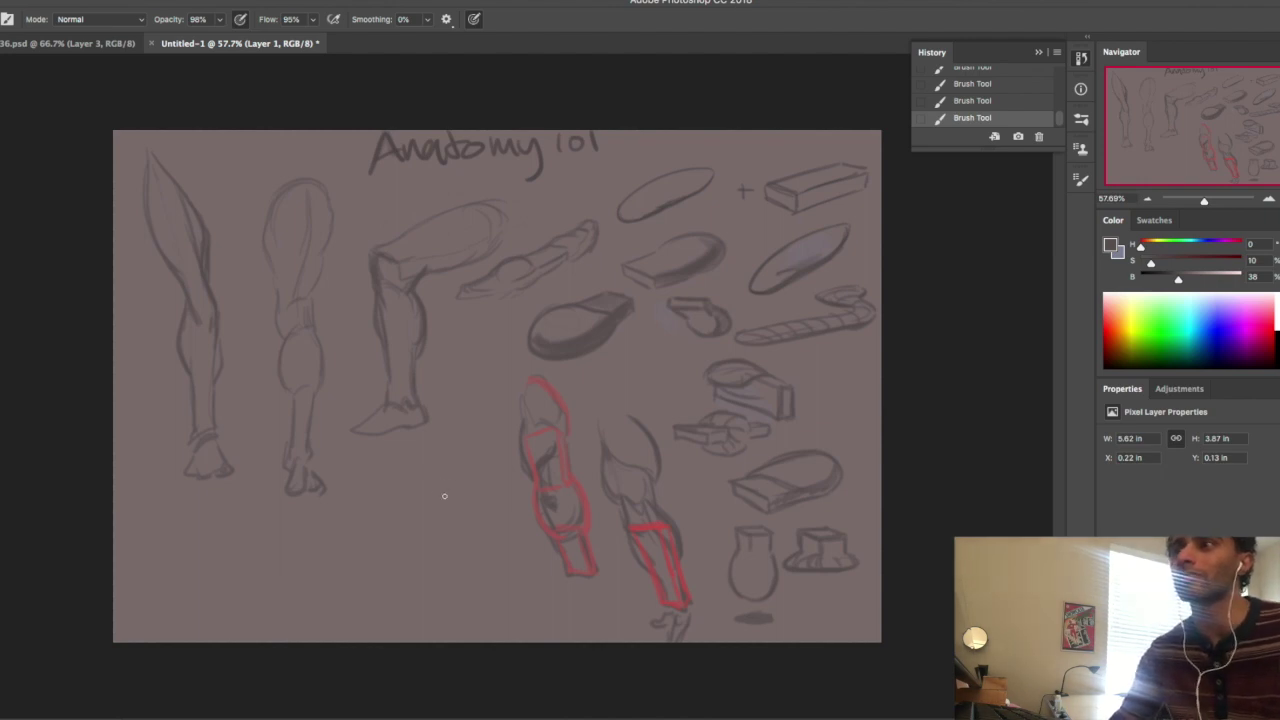
# Sketch a bent arm below the bent leg, with an oval forearm, tapering wrist, pointed elbow and rounded upper arm
pyautogui.moveTo(476, 507)
pyautogui.mouseDown()
pyautogui.moveTo(409, 514)
pyautogui.moveTo(472, 475)
pyautogui.moveTo(453, 522)
pyautogui.moveTo(394, 517)
pyautogui.mouseUp()
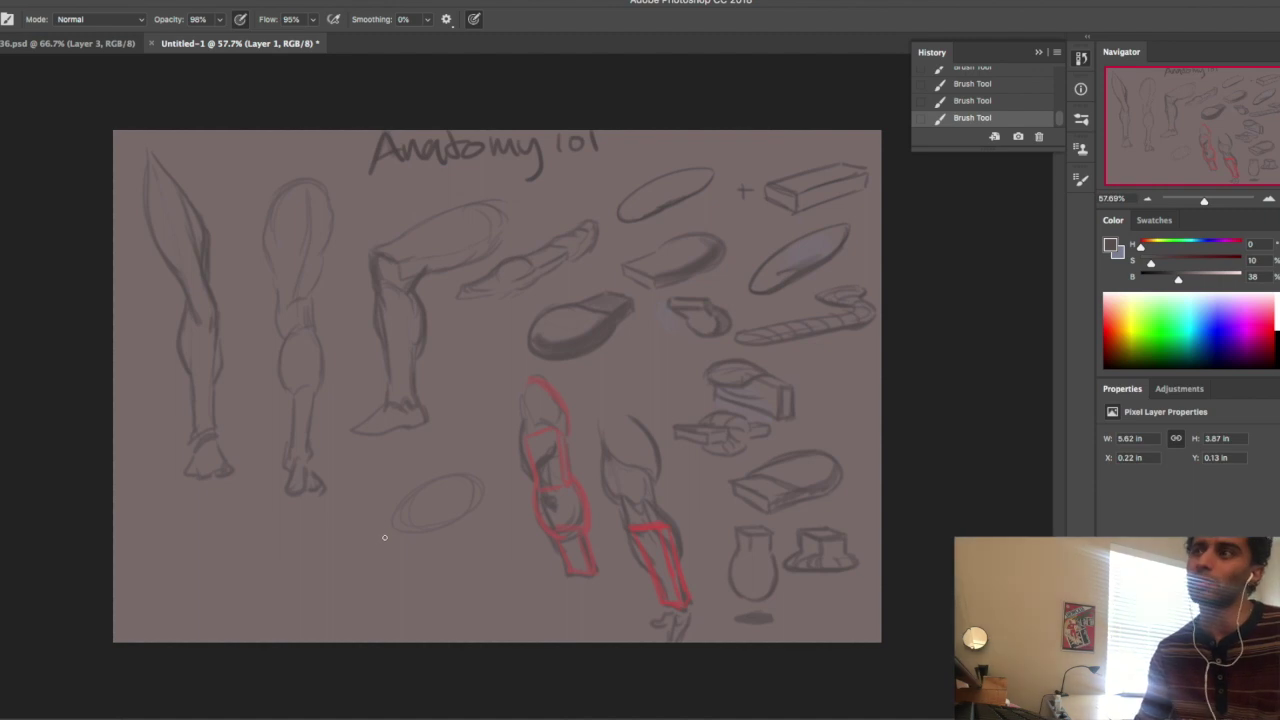
pyautogui.moveTo(396, 527); pyautogui.dragTo(472, 514)
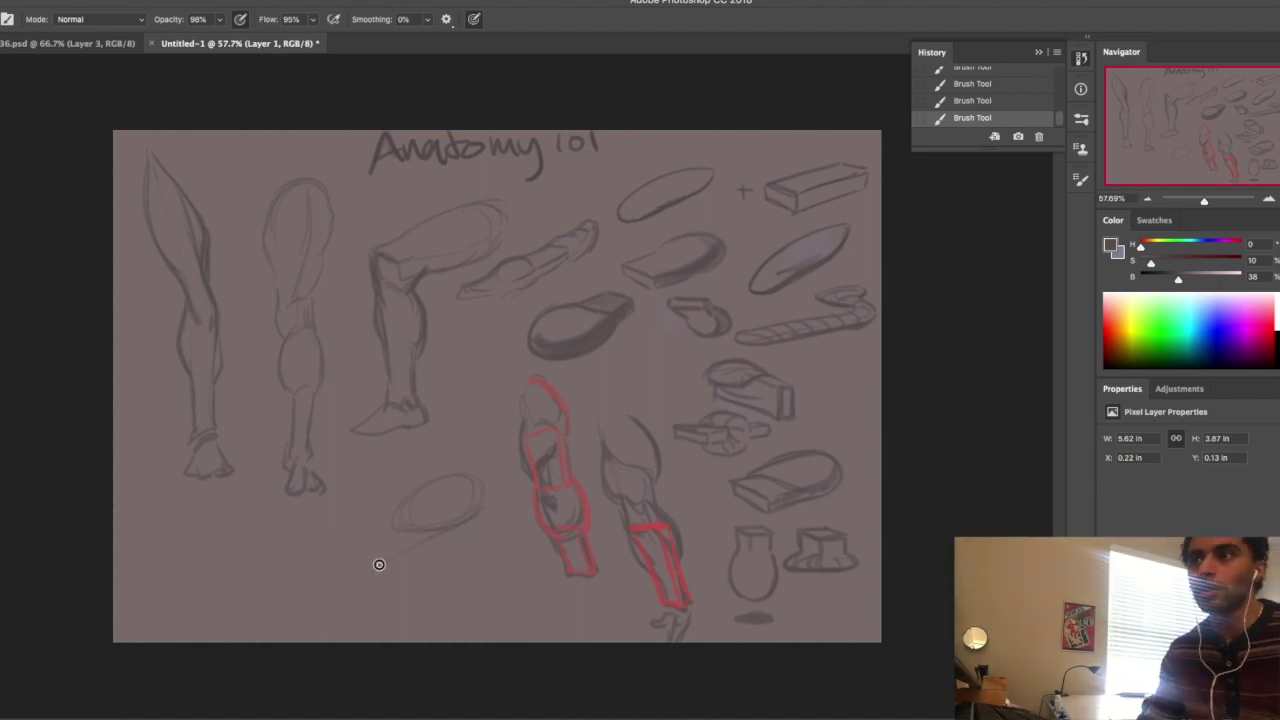
pyautogui.moveTo(379, 565); pyautogui.dragTo(375, 568)
pyautogui.moveTo(393, 523); pyautogui.dragTo(340, 556)
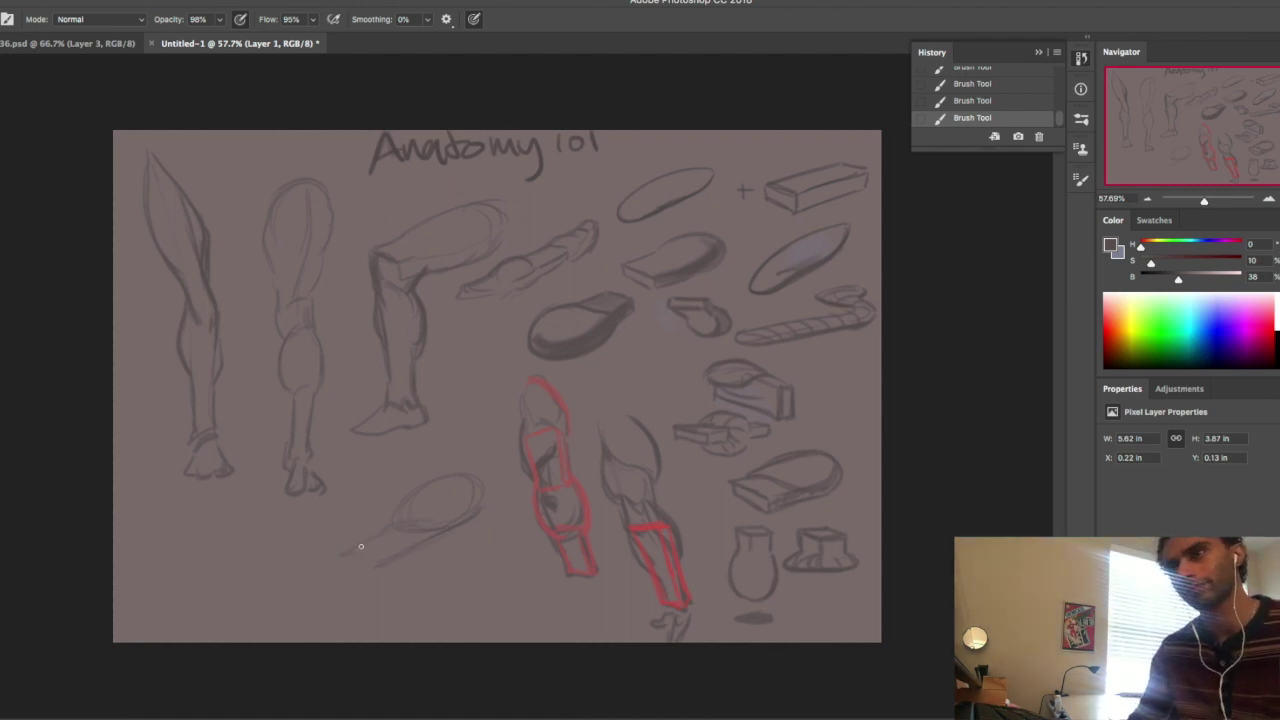
pyautogui.moveTo(323, 586); pyautogui.dragTo(435, 513)
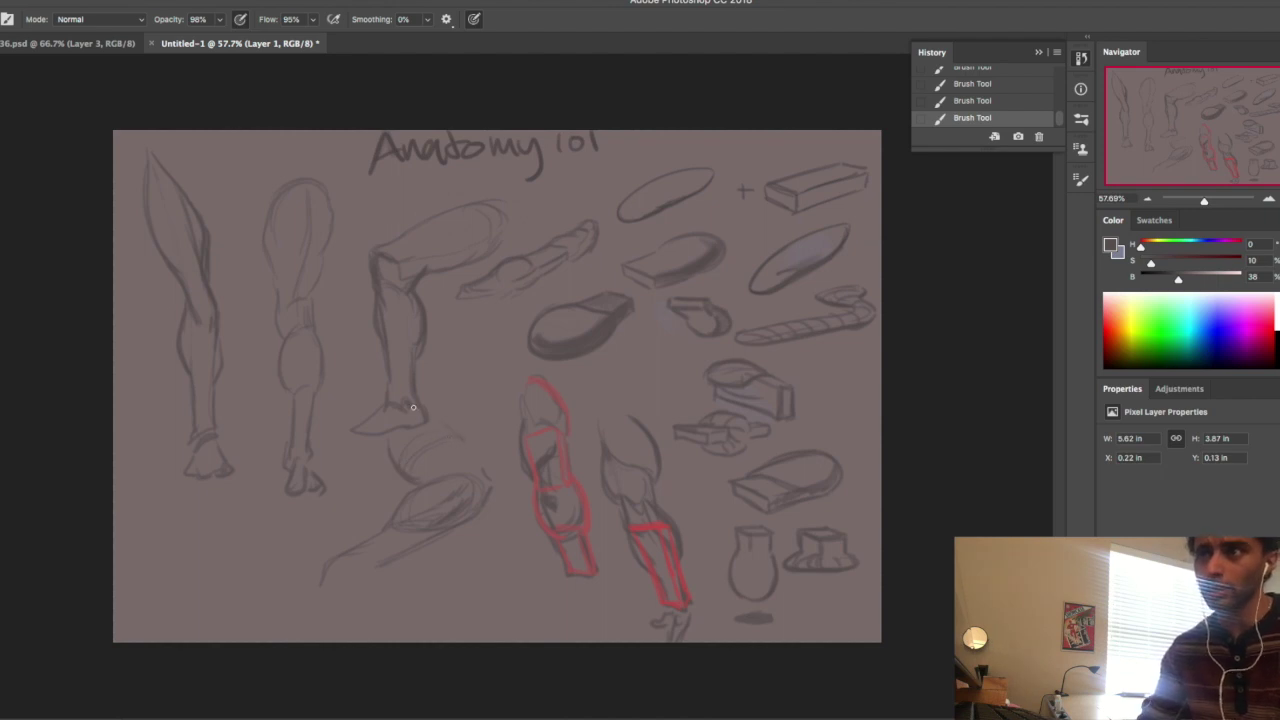
pyautogui.moveTo(444, 424)
pyautogui.mouseDown()
pyautogui.moveTo(487, 500)
pyautogui.moveTo(394, 556)
pyautogui.mouseUp()
pyautogui.moveTo(487, 507)
pyautogui.mouseDown()
pyautogui.moveTo(370, 572)
pyautogui.moveTo(328, 561)
pyautogui.moveTo(329, 576)
pyautogui.moveTo(370, 567)
pyautogui.moveTo(375, 586)
pyautogui.moveTo(321, 588)
pyautogui.moveTo(335, 561)
pyautogui.moveTo(326, 590)
pyautogui.moveTo(415, 516)
pyautogui.mouseUp()
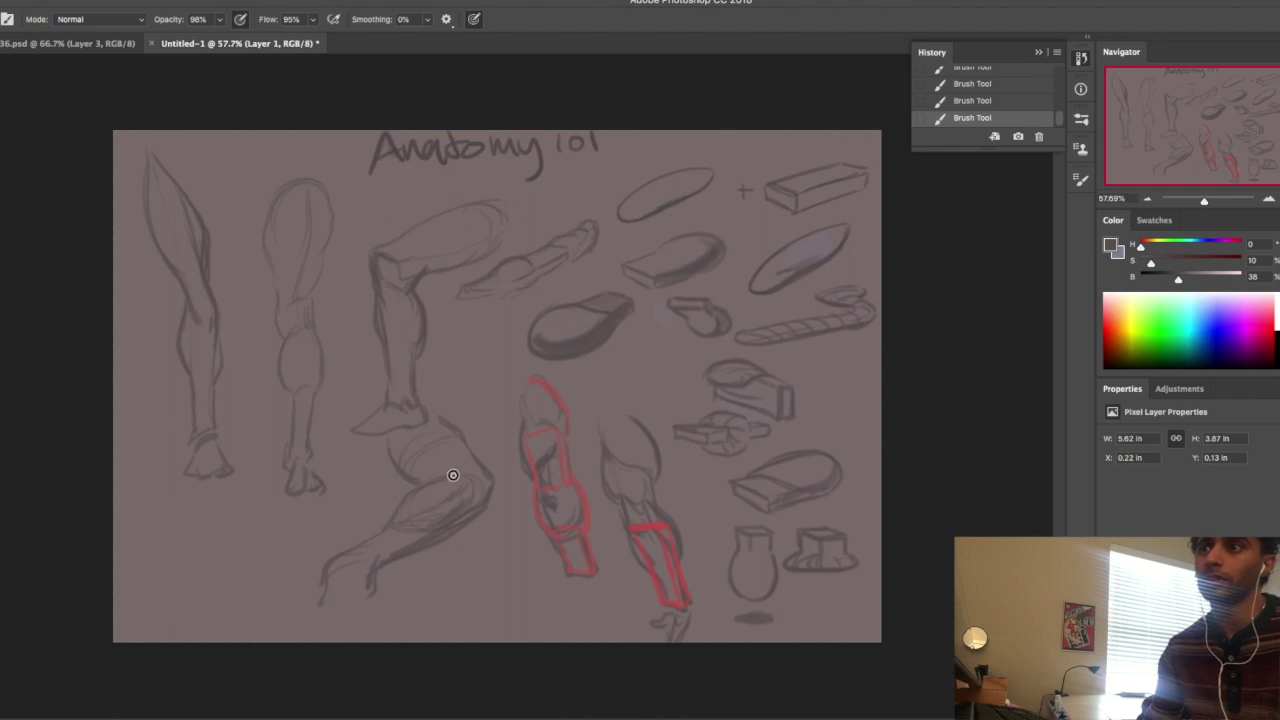
# Sketch a hand with spread fingers on the bent arm and label it HAHA with an arrow
pyautogui.moveTo(324, 576)
pyautogui.mouseDown()
pyautogui.moveTo(294, 626)
pyautogui.moveTo(340, 595)
pyautogui.moveTo(334, 623)
pyautogui.moveTo(350, 592)
pyautogui.moveTo(346, 610)
pyautogui.moveTo(378, 608)
pyautogui.moveTo(320, 578)
pyautogui.moveTo(300, 599)
pyautogui.moveTo(310, 607)
pyautogui.mouseUp()
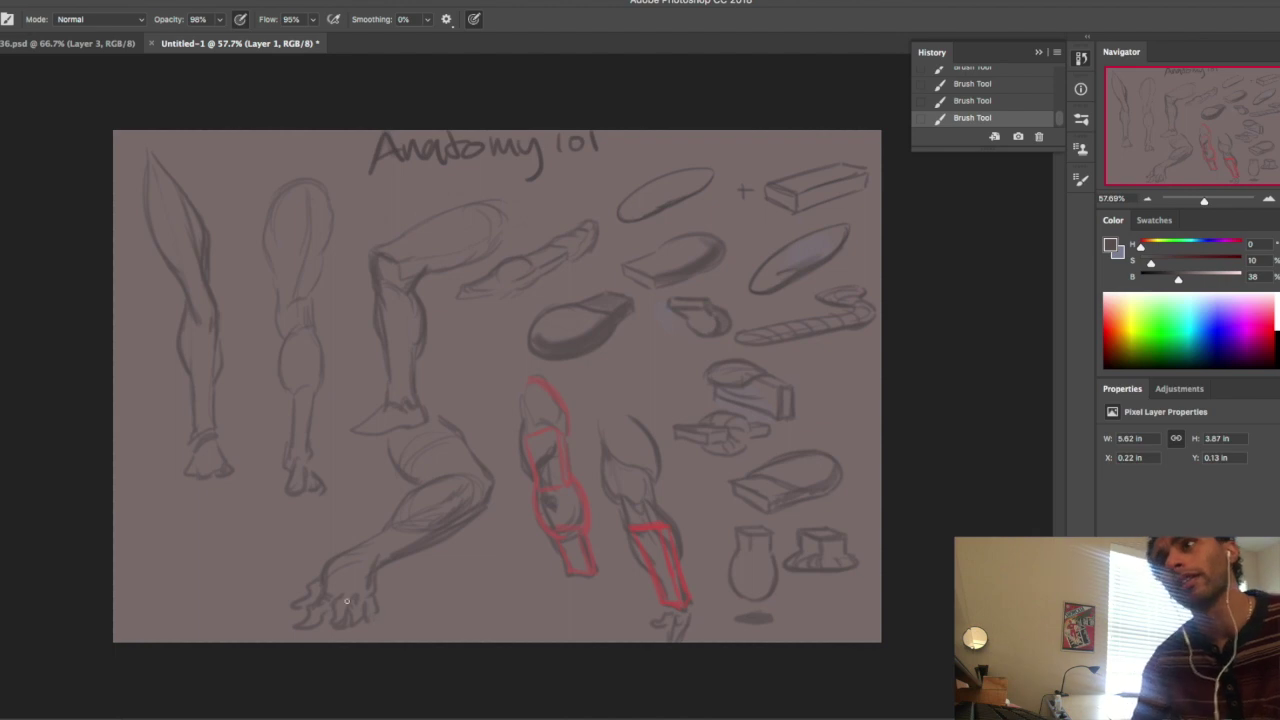
pyautogui.moveTo(385, 597)
pyautogui.mouseDown()
pyautogui.moveTo(431, 562)
pyautogui.moveTo(474, 557)
pyautogui.mouseUp()
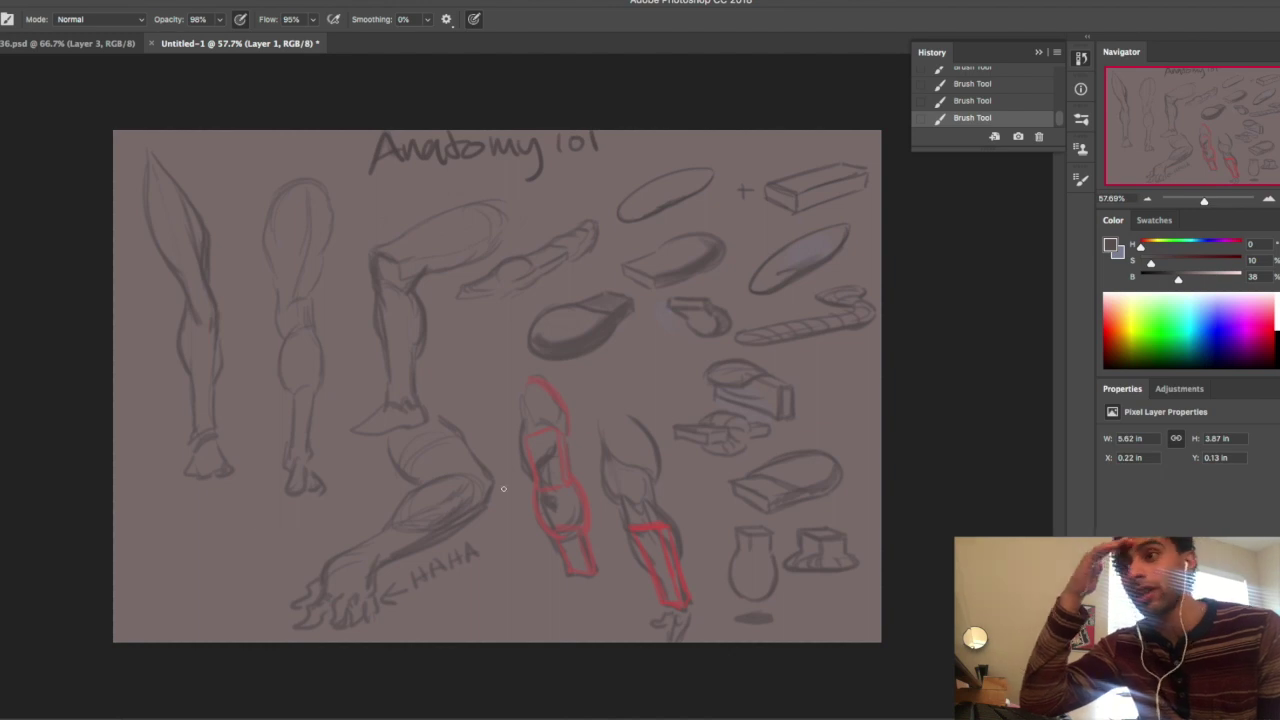
# Sample red, set its saturation to 67%, and outline the bent arm's forearm oval and wrist box
pyautogui.keyDown('alt'); pyautogui.click(537, 455); pyautogui.keyUp('alt')
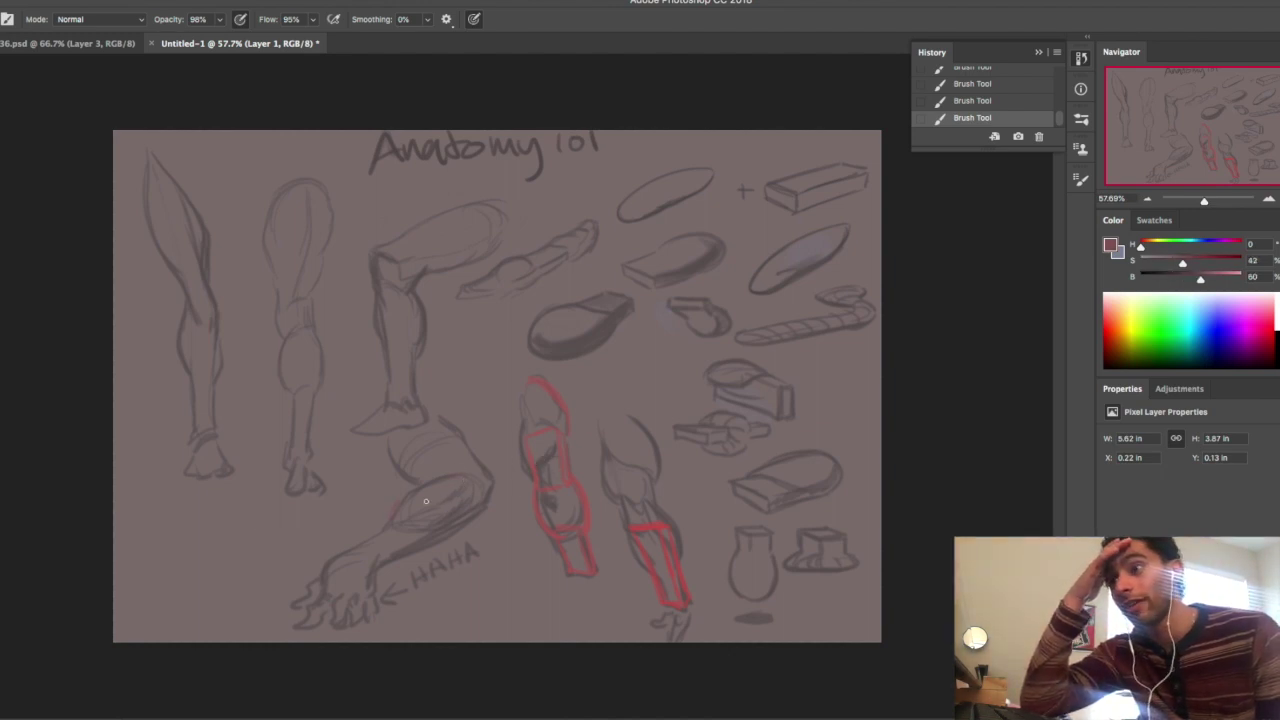
pyautogui.click(1208, 262)
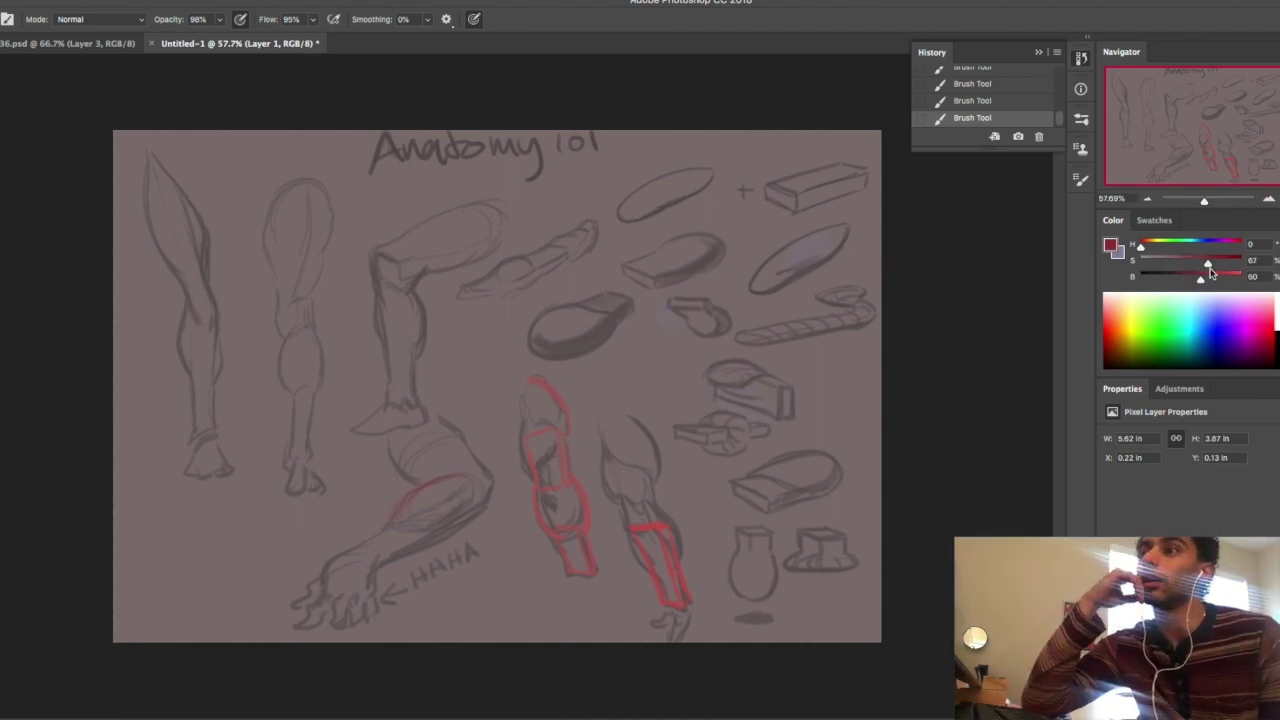
pyautogui.moveTo(454, 490)
pyautogui.mouseDown()
pyautogui.moveTo(388, 524)
pyautogui.moveTo(396, 510)
pyautogui.moveTo(425, 534)
pyautogui.moveTo(484, 512)
pyautogui.moveTo(488, 474)
pyautogui.mouseUp()
pyautogui.moveTo(476, 521); pyautogui.dragTo(487, 506)
pyautogui.moveTo(388, 526)
pyautogui.mouseDown()
pyautogui.moveTo(334, 553)
pyautogui.moveTo(369, 558)
pyautogui.moveTo(333, 564)
pyautogui.moveTo(366, 571)
pyautogui.moveTo(393, 543)
pyautogui.moveTo(422, 540)
pyautogui.moveTo(371, 560)
pyautogui.moveTo(428, 542)
pyautogui.moveTo(387, 566)
pyautogui.moveTo(418, 551)
pyautogui.mouseUp()
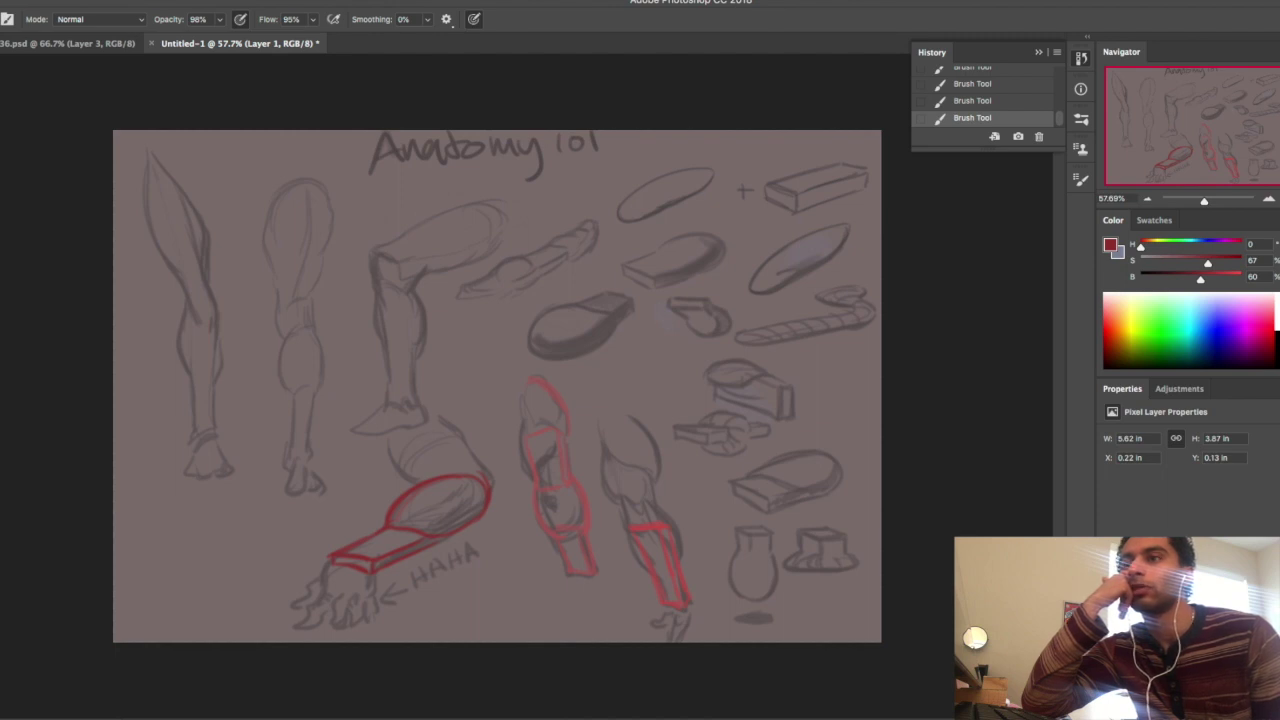
# Outline the calf oval and shin box in red on the two straight legs
pyautogui.moveTo(296, 332); pyautogui.dragTo(292, 399)
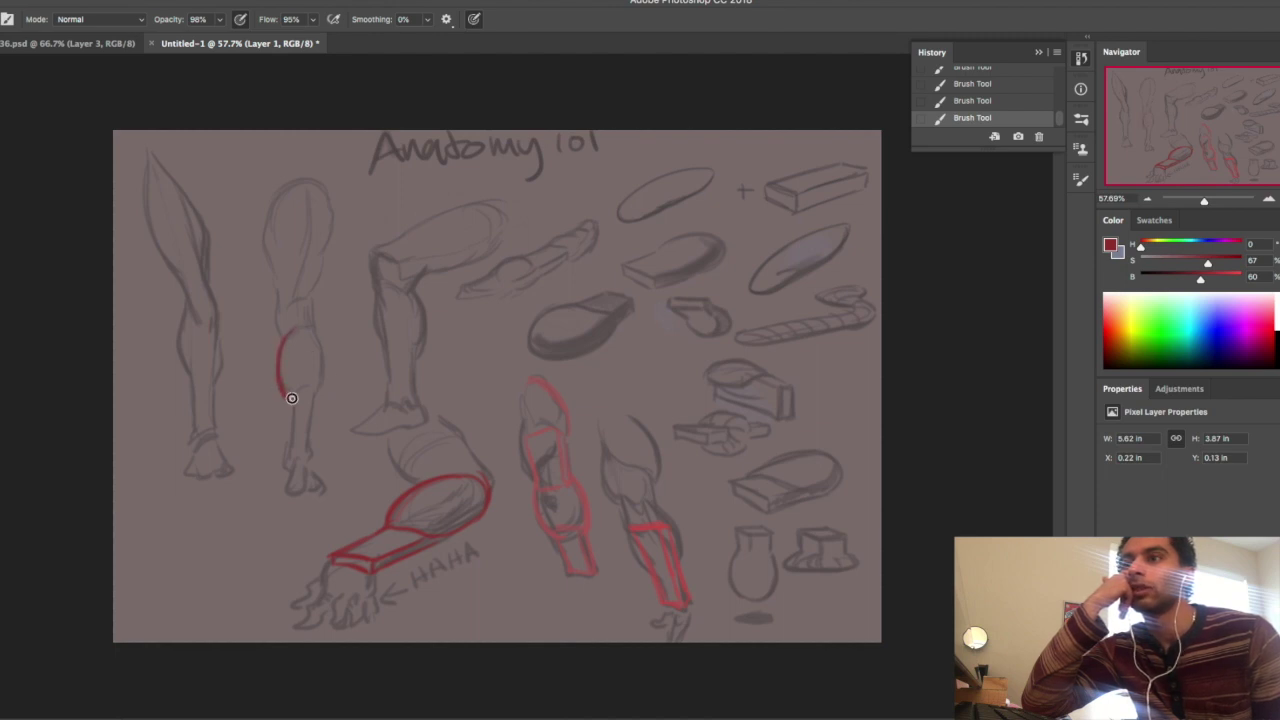
pyautogui.moveTo(304, 331)
pyautogui.mouseDown()
pyautogui.moveTo(324, 364)
pyautogui.moveTo(300, 398)
pyautogui.mouseUp()
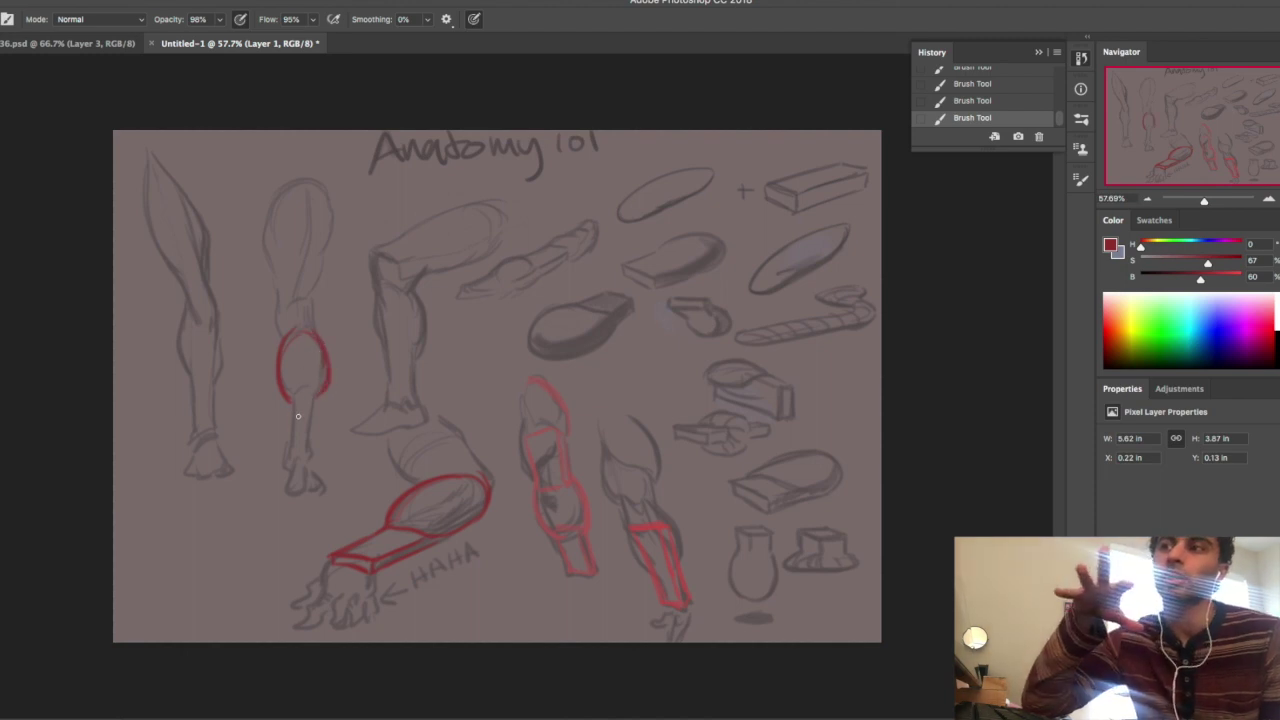
pyautogui.moveTo(318, 398)
pyautogui.mouseDown()
pyautogui.moveTo(314, 449)
pyautogui.moveTo(292, 452)
pyautogui.mouseUp()
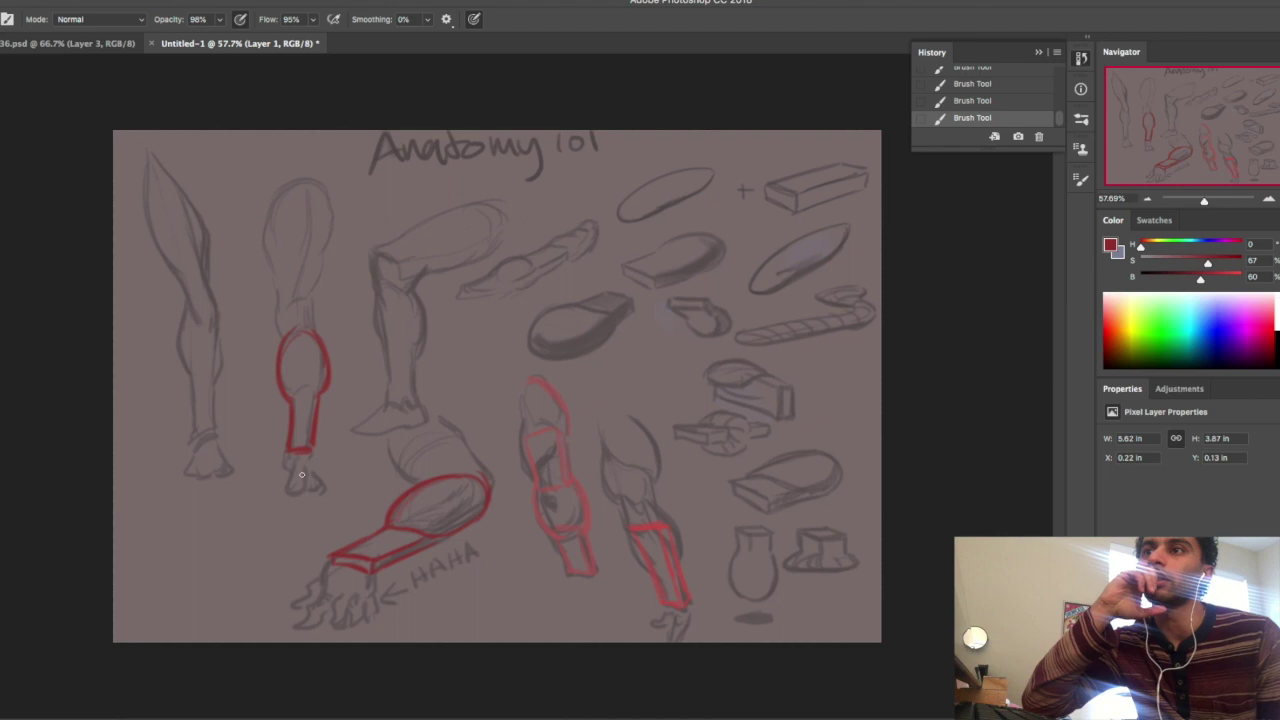
pyautogui.moveTo(179, 307)
pyautogui.mouseDown()
pyautogui.moveTo(181, 360)
pyautogui.moveTo(196, 394)
pyautogui.moveTo(224, 369)
pyautogui.moveTo(219, 333)
pyautogui.moveTo(224, 353)
pyautogui.moveTo(197, 313)
pyautogui.moveTo(225, 355)
pyautogui.moveTo(193, 385)
pyautogui.moveTo(190, 440)
pyautogui.mouseUp()
pyautogui.moveTo(214, 398); pyautogui.dragTo(217, 437)
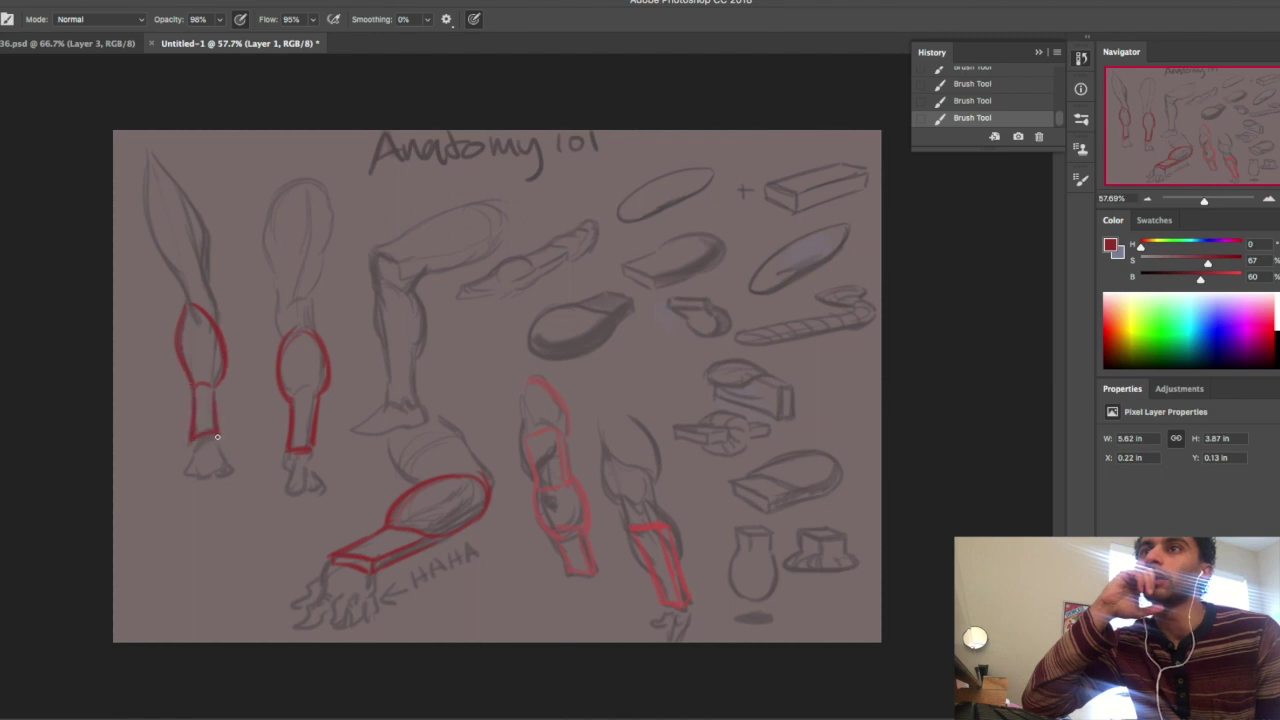
# Outline the bent leg's thigh oval, knee box, calf and boxy shin in red
pyautogui.moveTo(418, 232)
pyautogui.mouseDown()
pyautogui.moveTo(499, 209)
pyautogui.moveTo(504, 241)
pyautogui.moveTo(478, 256)
pyautogui.mouseUp()
pyautogui.moveTo(386, 244)
pyautogui.mouseDown()
pyautogui.moveTo(439, 267)
pyautogui.moveTo(500, 243)
pyautogui.mouseUp()
pyautogui.moveTo(392, 246)
pyautogui.mouseDown()
pyautogui.moveTo(376, 274)
pyautogui.moveTo(371, 264)
pyautogui.moveTo(401, 279)
pyautogui.moveTo(378, 281)
pyautogui.moveTo(416, 259)
pyautogui.mouseUp()
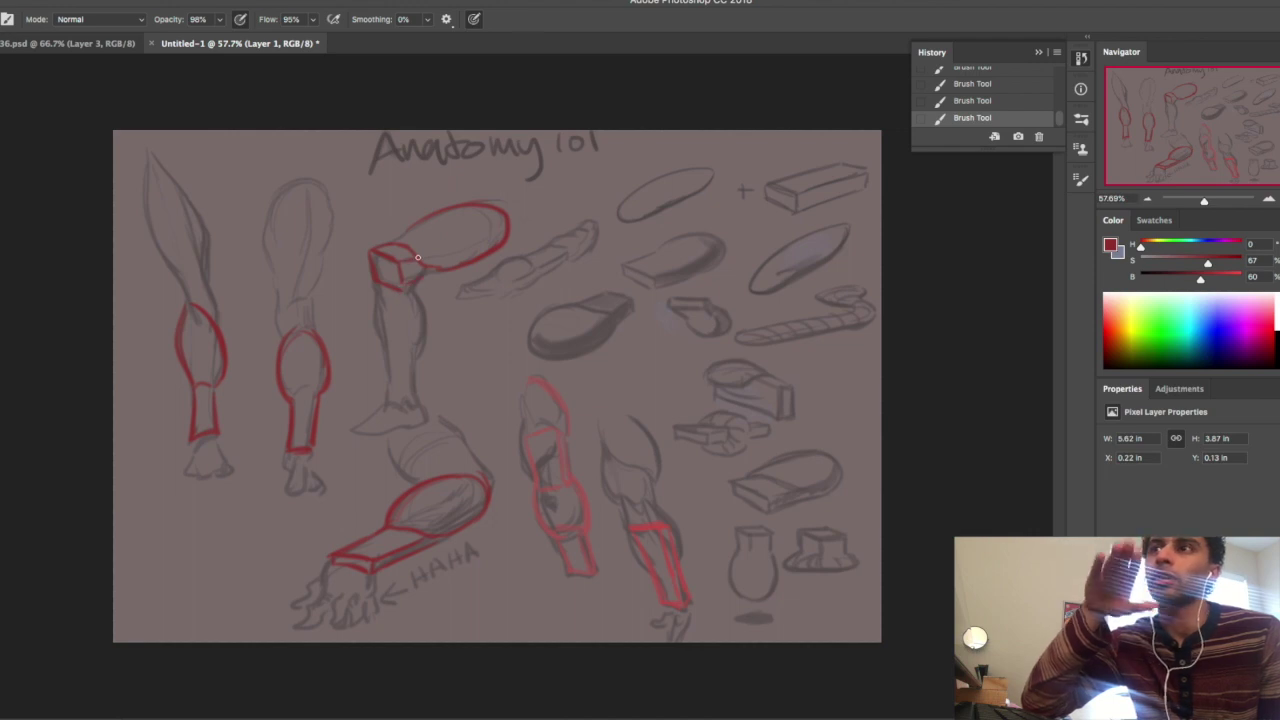
pyautogui.moveTo(375, 292)
pyautogui.mouseDown()
pyautogui.moveTo(372, 326)
pyautogui.moveTo(419, 362)
pyautogui.moveTo(419, 304)
pyautogui.moveTo(428, 338)
pyautogui.moveTo(382, 346)
pyautogui.moveTo(391, 397)
pyautogui.moveTo(415, 370)
pyautogui.moveTo(414, 395)
pyautogui.moveTo(417, 361)
pyautogui.moveTo(417, 398)
pyautogui.mouseUp()
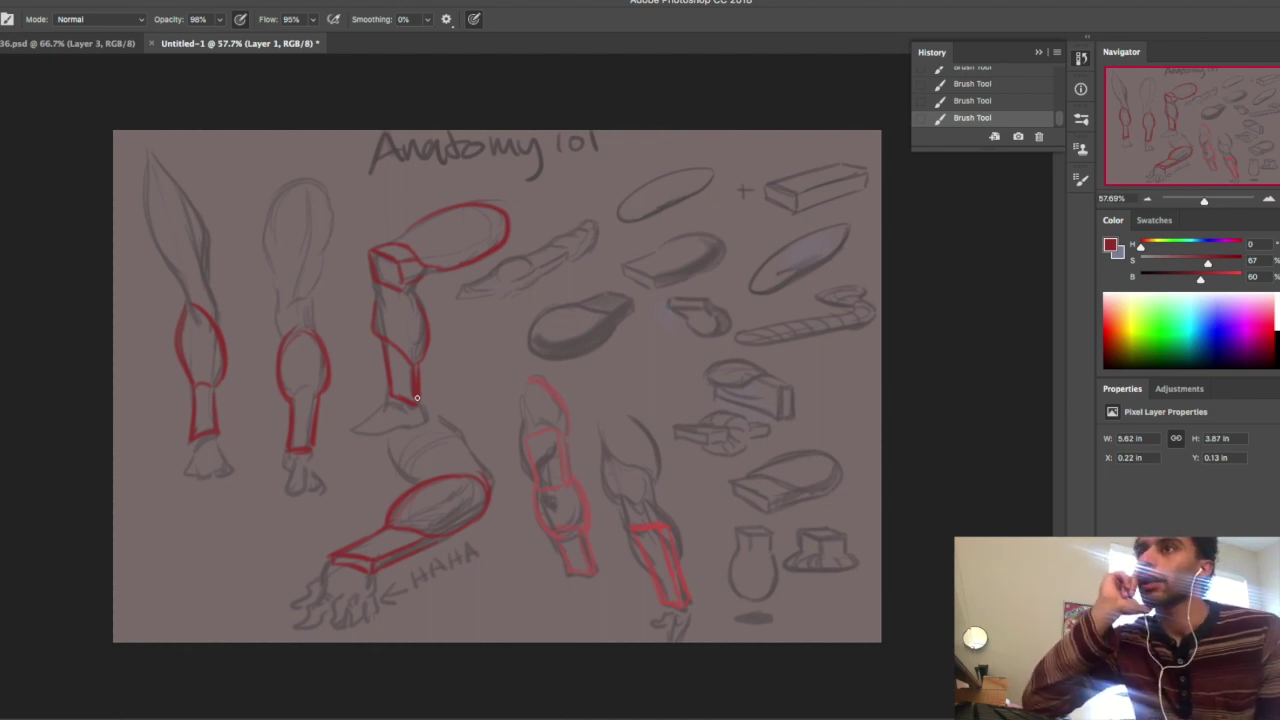
# Sample the dark sketch color and sketch an oval form with a box end and wrapping contour lines below the straight legs
pyautogui.keyDown('alt'); pyautogui.click(613, 322); pyautogui.keyUp('alt')
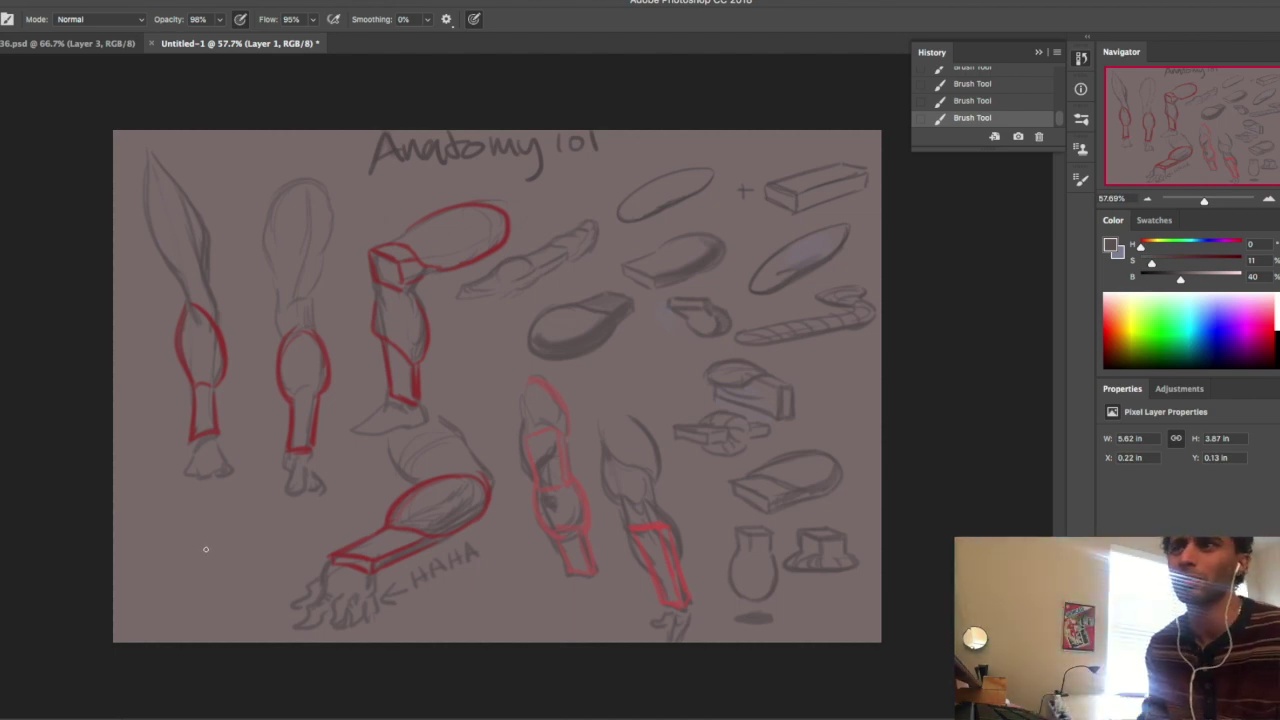
pyautogui.moveTo(156, 561); pyautogui.dragTo(232, 503)
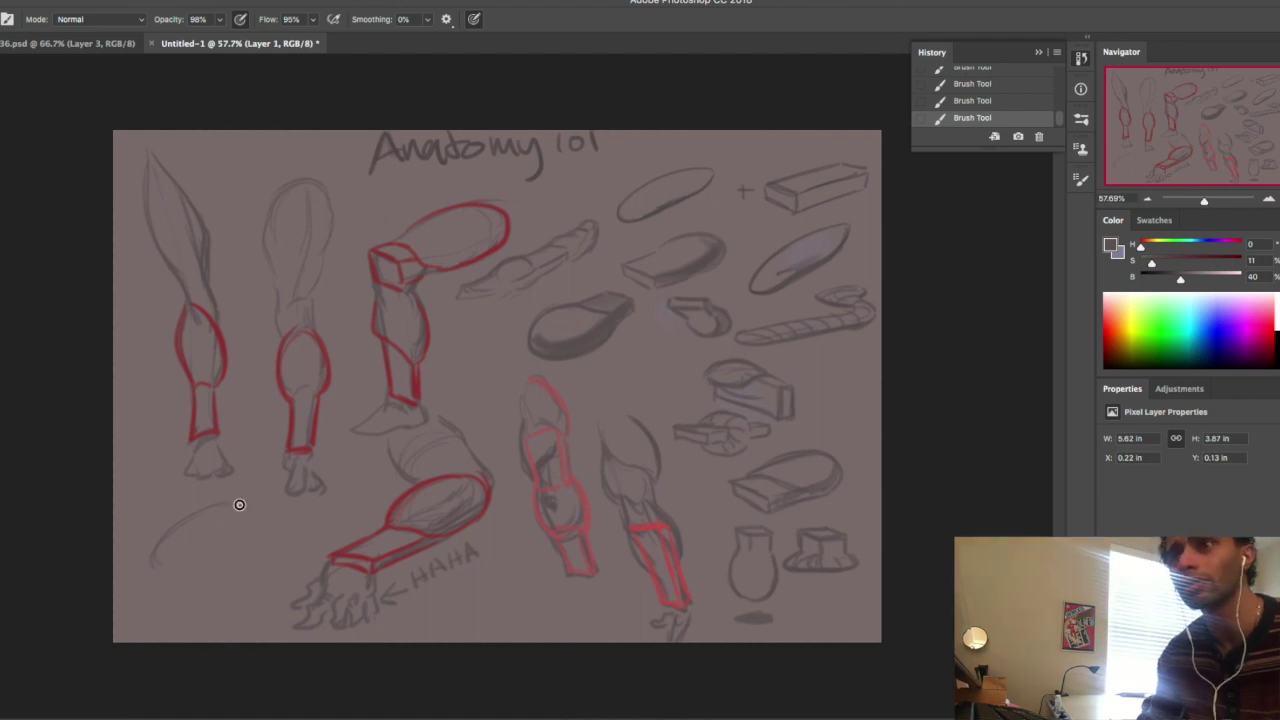
pyautogui.moveTo(239, 505)
pyautogui.mouseDown()
pyautogui.moveTo(208, 507)
pyautogui.moveTo(262, 511)
pyautogui.moveTo(215, 547)
pyautogui.moveTo(262, 519)
pyautogui.moveTo(197, 566)
pyautogui.moveTo(262, 528)
pyautogui.moveTo(177, 593)
pyautogui.moveTo(127, 596)
pyautogui.moveTo(148, 573)
pyautogui.moveTo(123, 604)
pyautogui.moveTo(164, 594)
pyautogui.moveTo(129, 617)
pyautogui.moveTo(174, 597)
pyautogui.mouseUp()
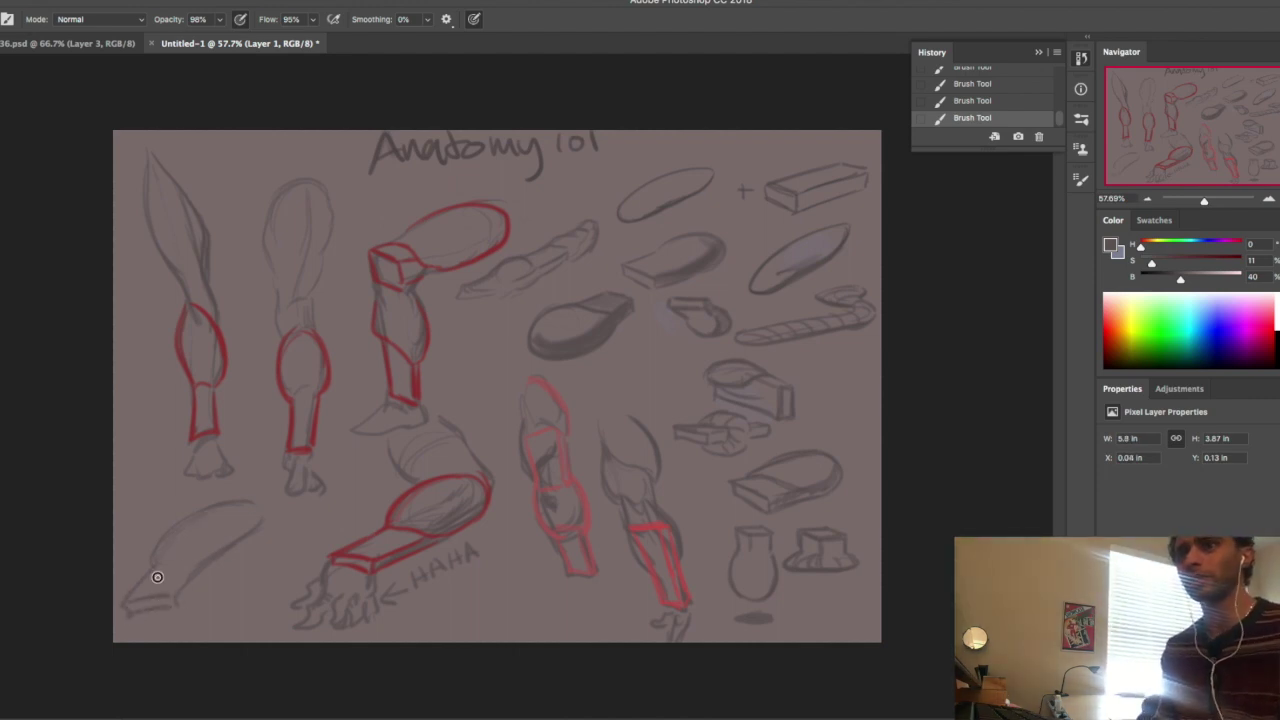
pyautogui.moveTo(235, 502)
pyautogui.mouseDown()
pyautogui.moveTo(174, 569)
pyautogui.moveTo(250, 507)
pyautogui.moveTo(189, 565)
pyautogui.moveTo(180, 529)
pyautogui.moveTo(229, 538)
pyautogui.moveTo(202, 526)
pyautogui.moveTo(170, 552)
pyautogui.moveTo(195, 563)
pyautogui.moveTo(174, 588)
pyautogui.mouseUp()
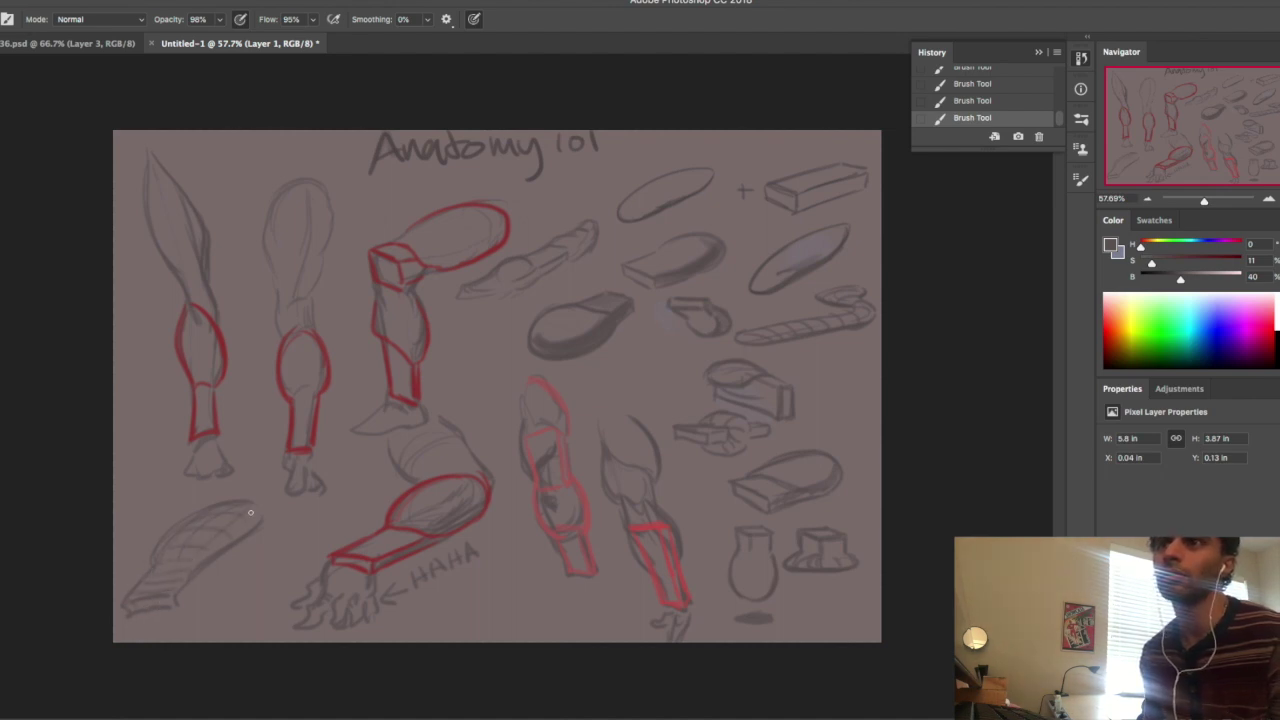
pyautogui.moveTo(258, 514); pyautogui.dragTo(230, 548)
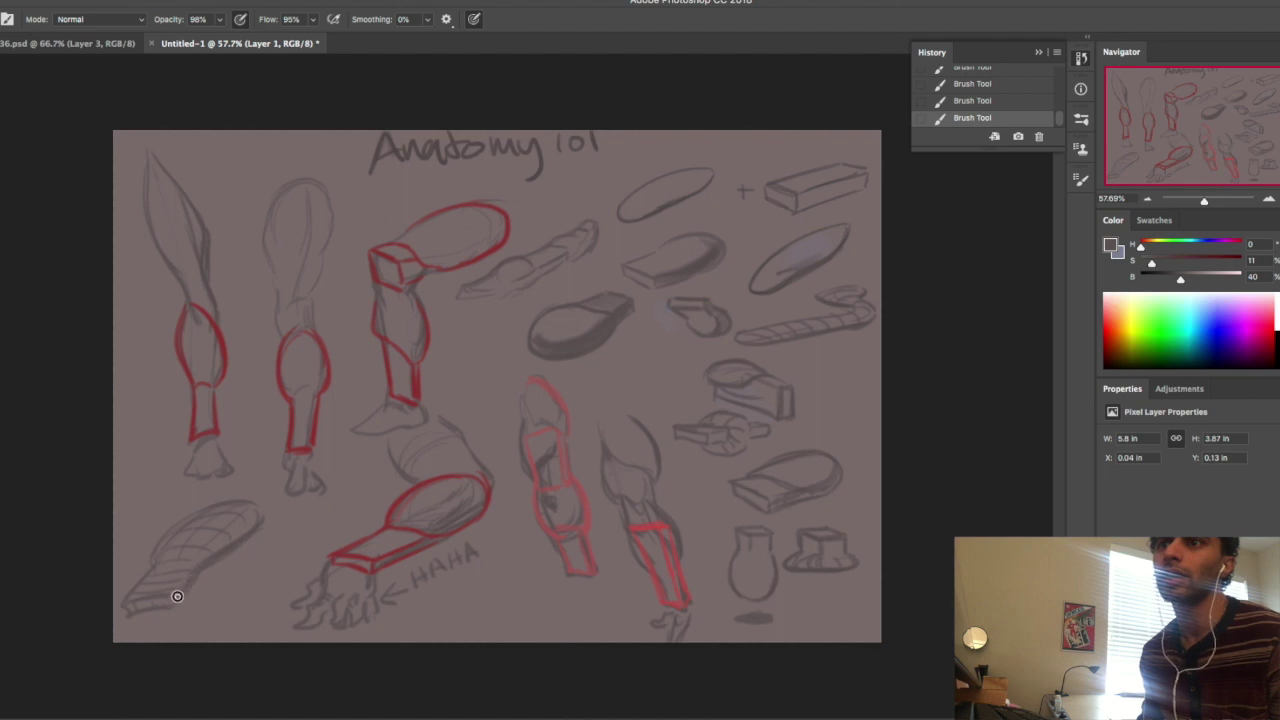